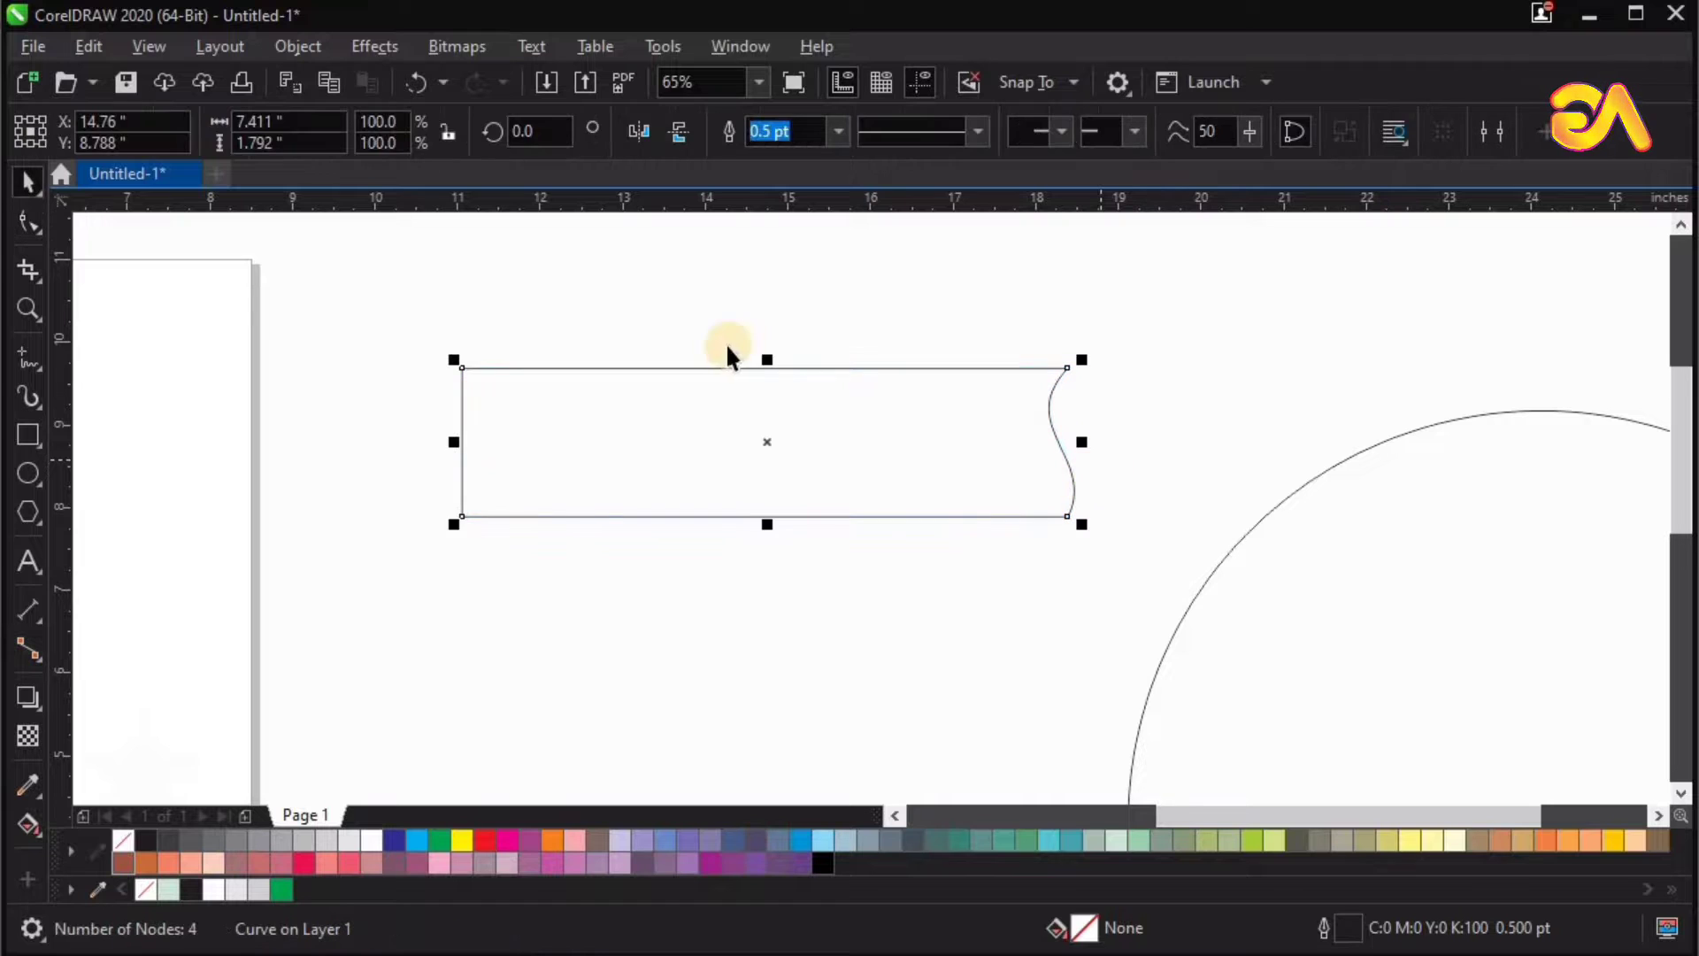
Reduce the height of the wavy-ended strip to about 1.33 inches.
{"action": "scroll", "coordinate": [711, 333], "scroll_direction": "down", "scroll_amount": 2}
{"action": "left_click_drag", "start_coordinate": [710, 319], "coordinate": [713, 296]}
{"action": "key", "text": "z"}
{"action": "left_click_drag", "start_coordinate": [493, 355], "coordinate": [1007, 232]}
{"action": "key", "text": "space"}
Reshape the strip's wavy end into a fuller S-curve by adjusting the control handles of its two end nodes.
{"action": "left_click", "coordinate": [19, 232]}
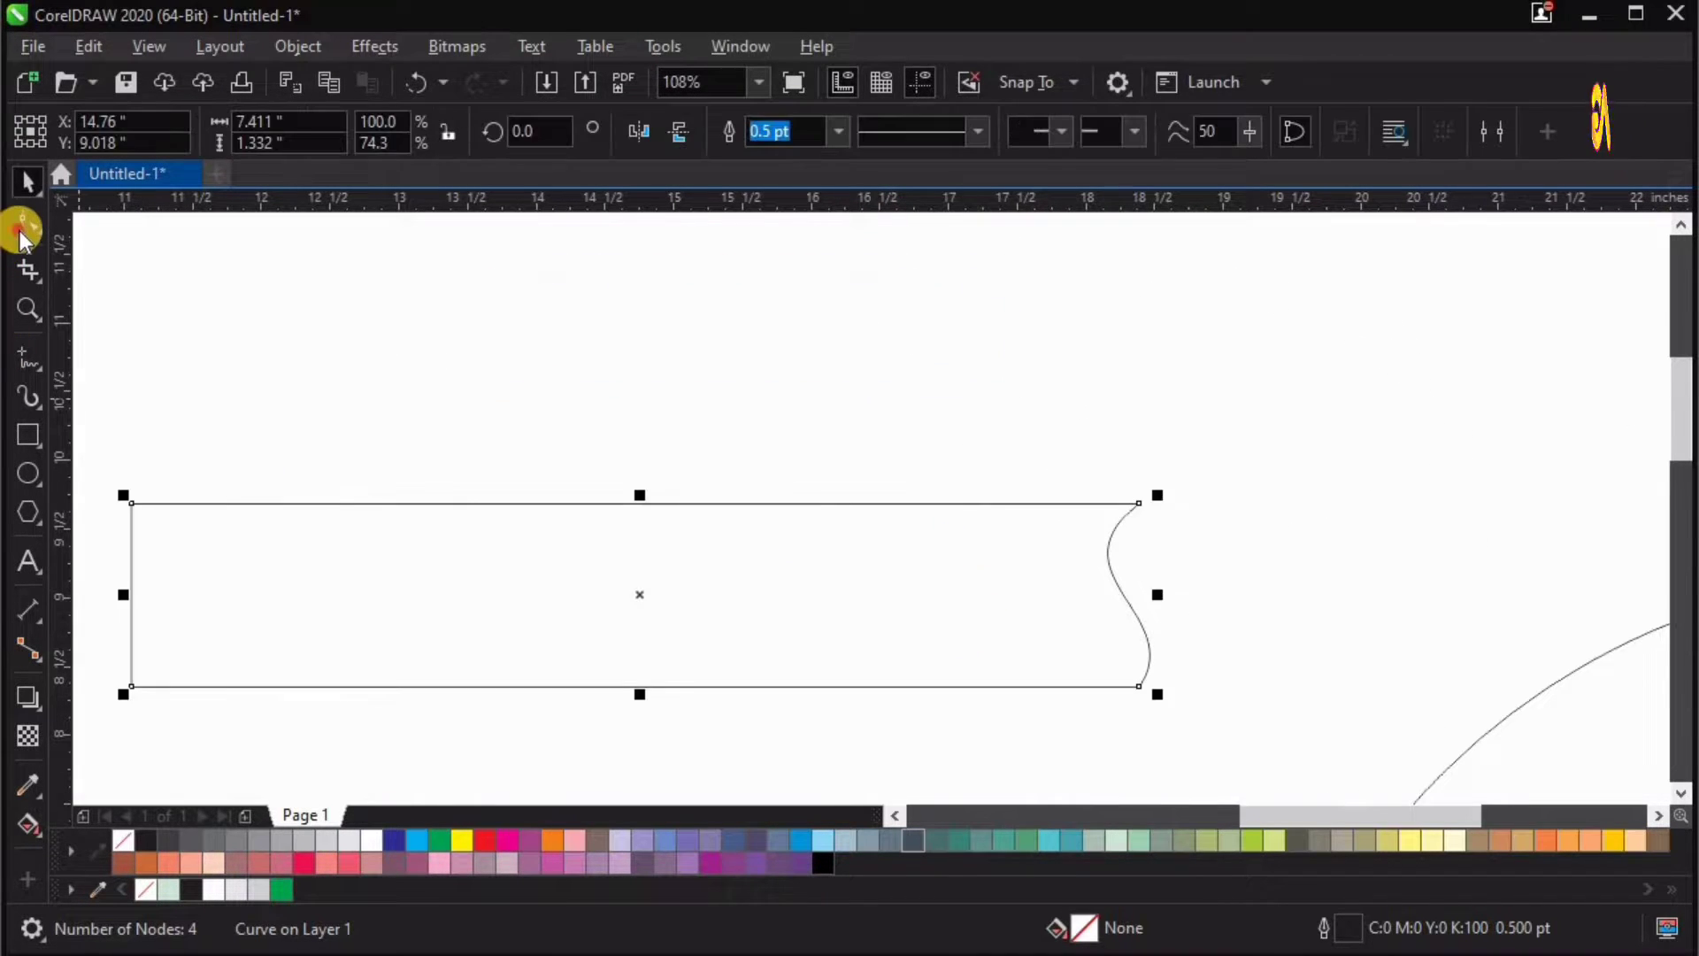
{"action": "left_click", "coordinate": [1140, 683]}
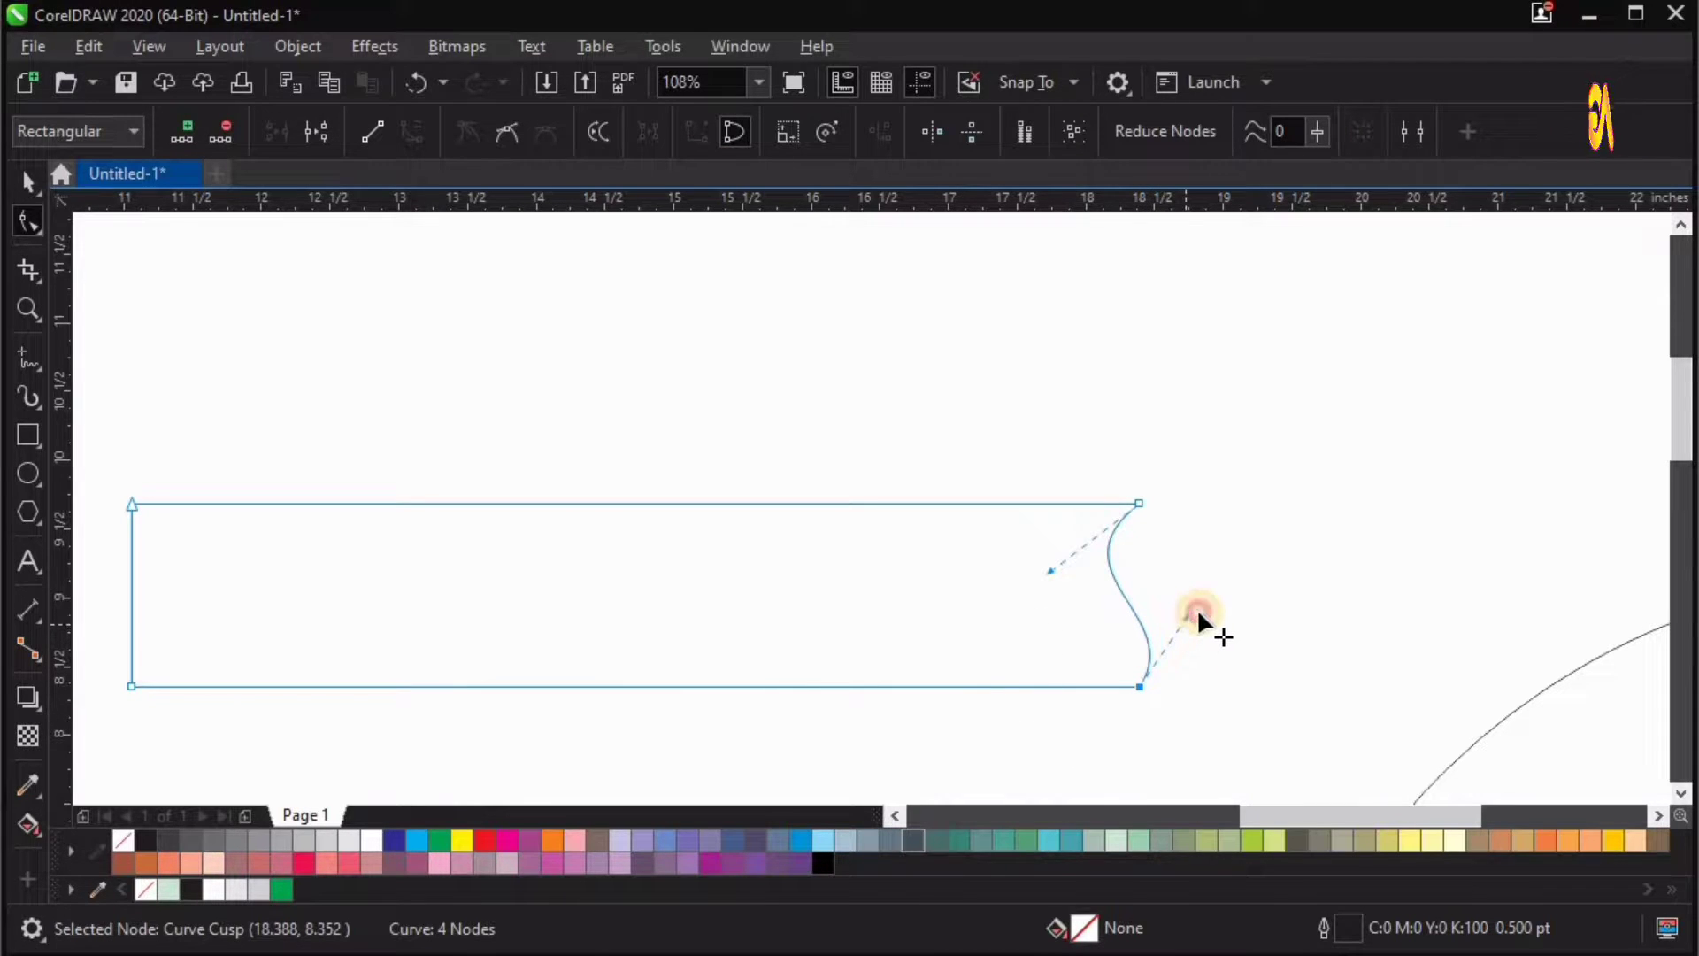
{"action": "left_click_drag", "start_coordinate": [1196, 608], "coordinate": [1055, 578]}
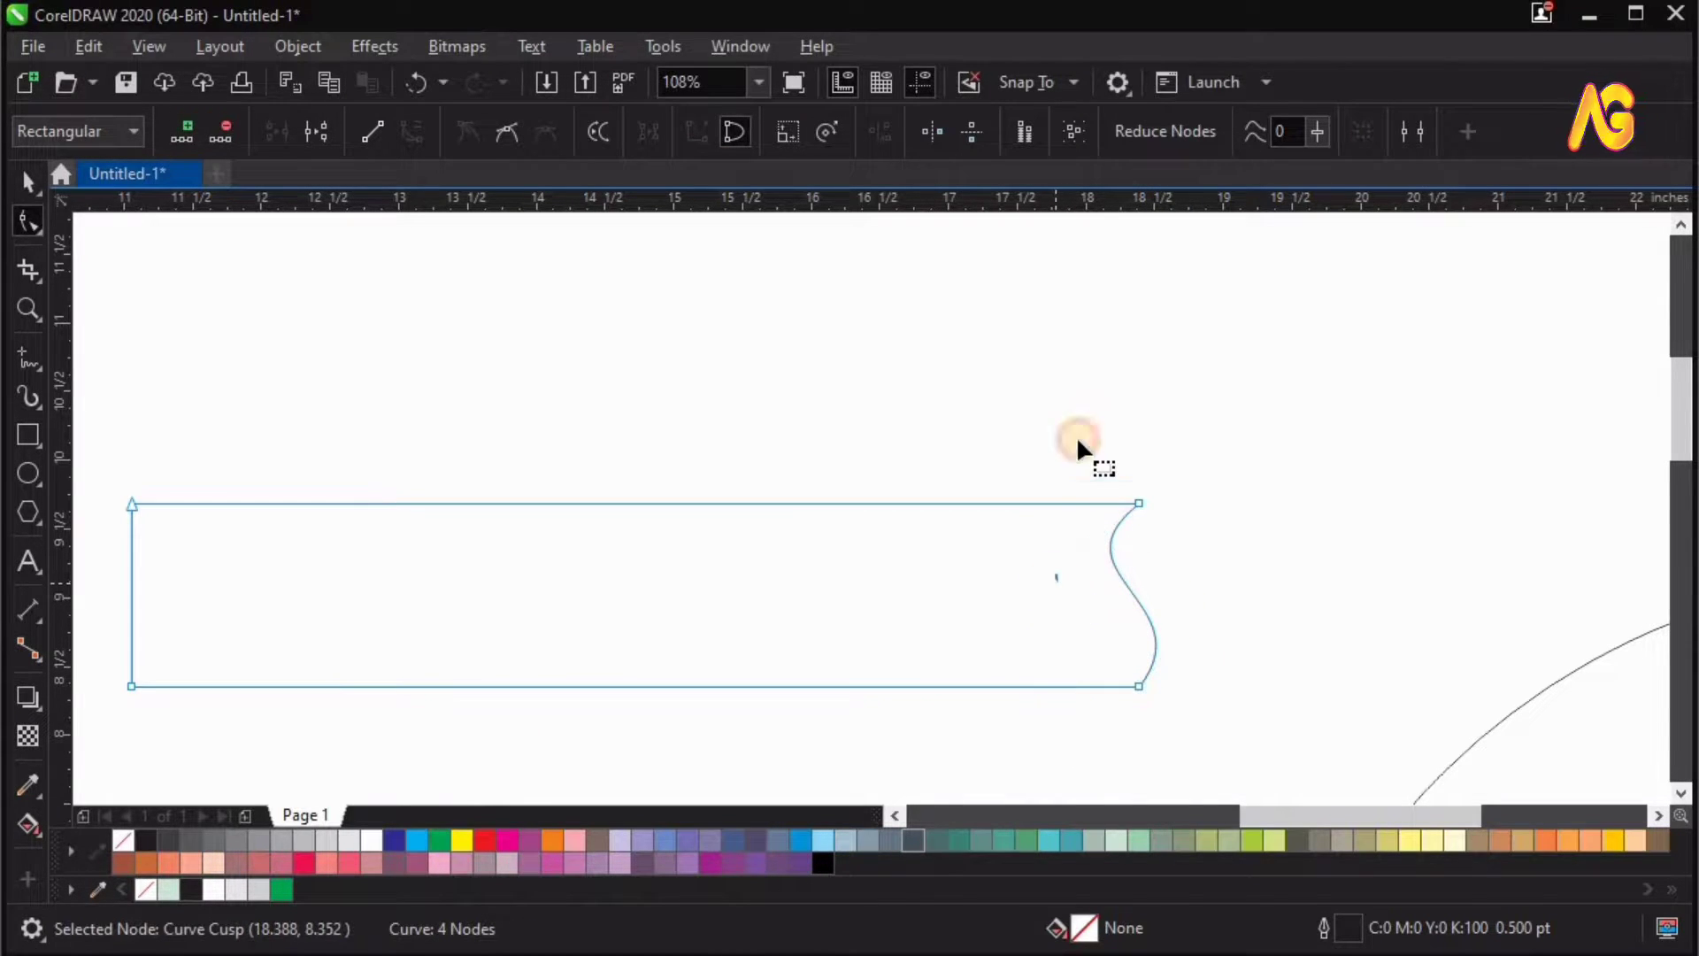
{"action": "left_click_drag", "start_coordinate": [1079, 444], "coordinate": [1143, 551]}
{"action": "left_click_drag", "start_coordinate": [1049, 575], "coordinate": [1044, 592]}
{"action": "key", "text": "space"}
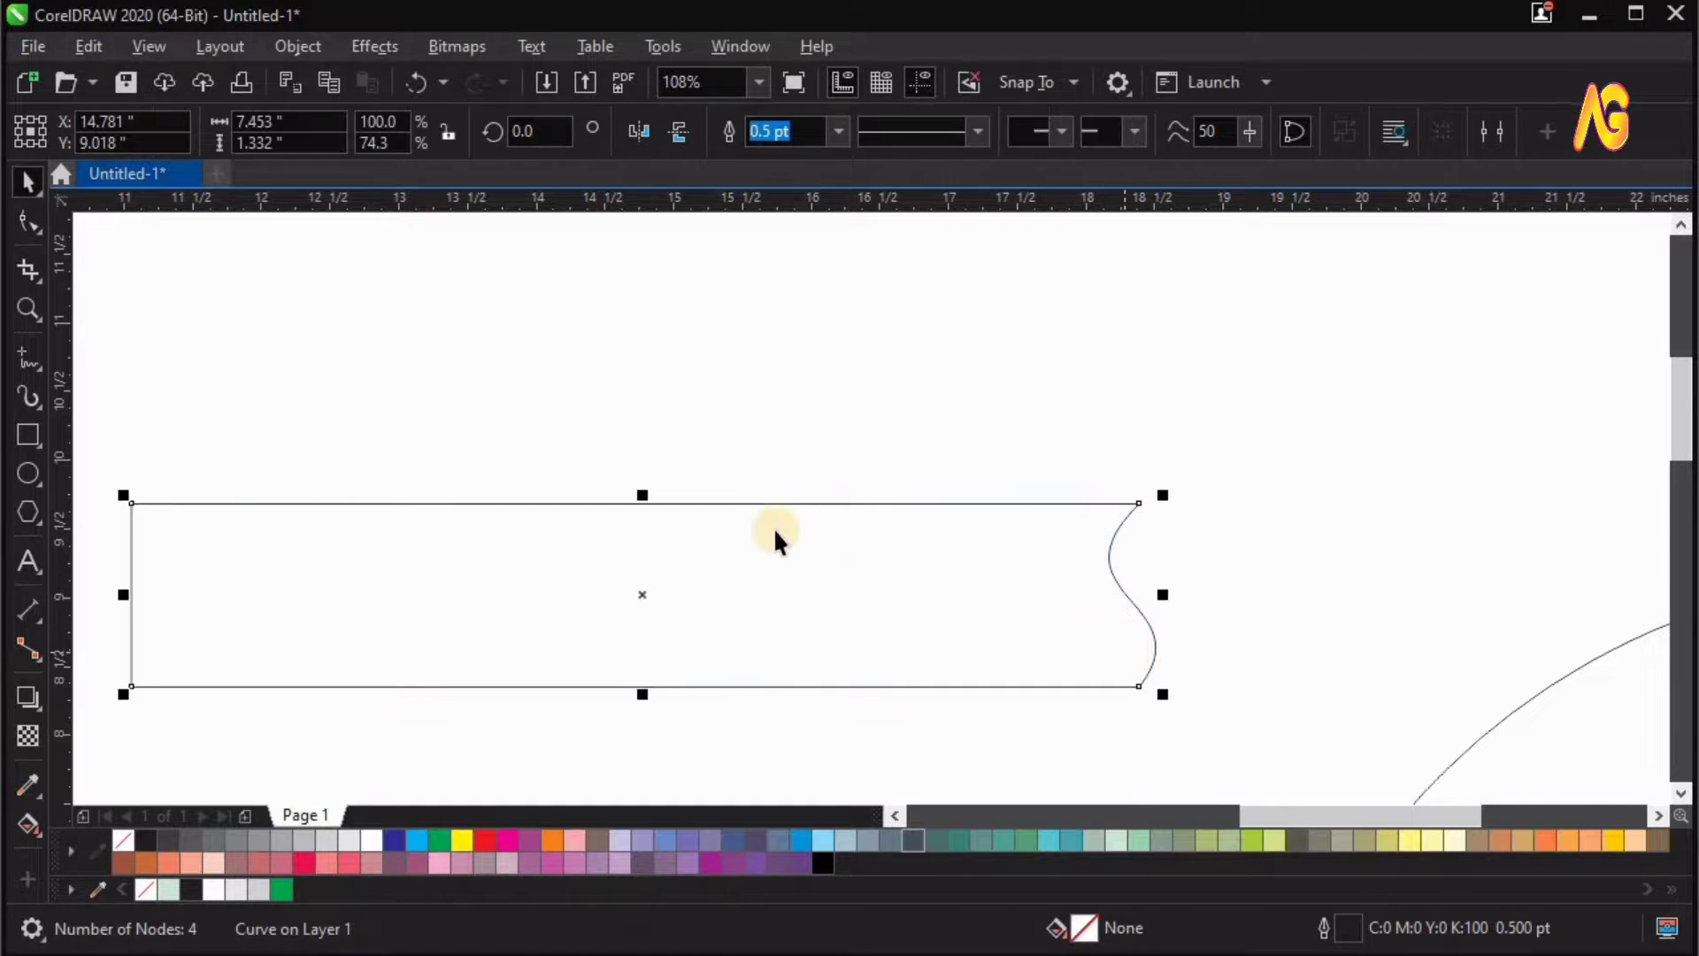
Fill the strip with a vertical linear fountain fill running from white at its lower edge to light gray at its upper edge.
{"action": "key", "text": "F3"}
{"action": "key", "text": "F2"}
{"action": "left_click_drag", "start_coordinate": [498, 433], "coordinate": [1470, 788]}
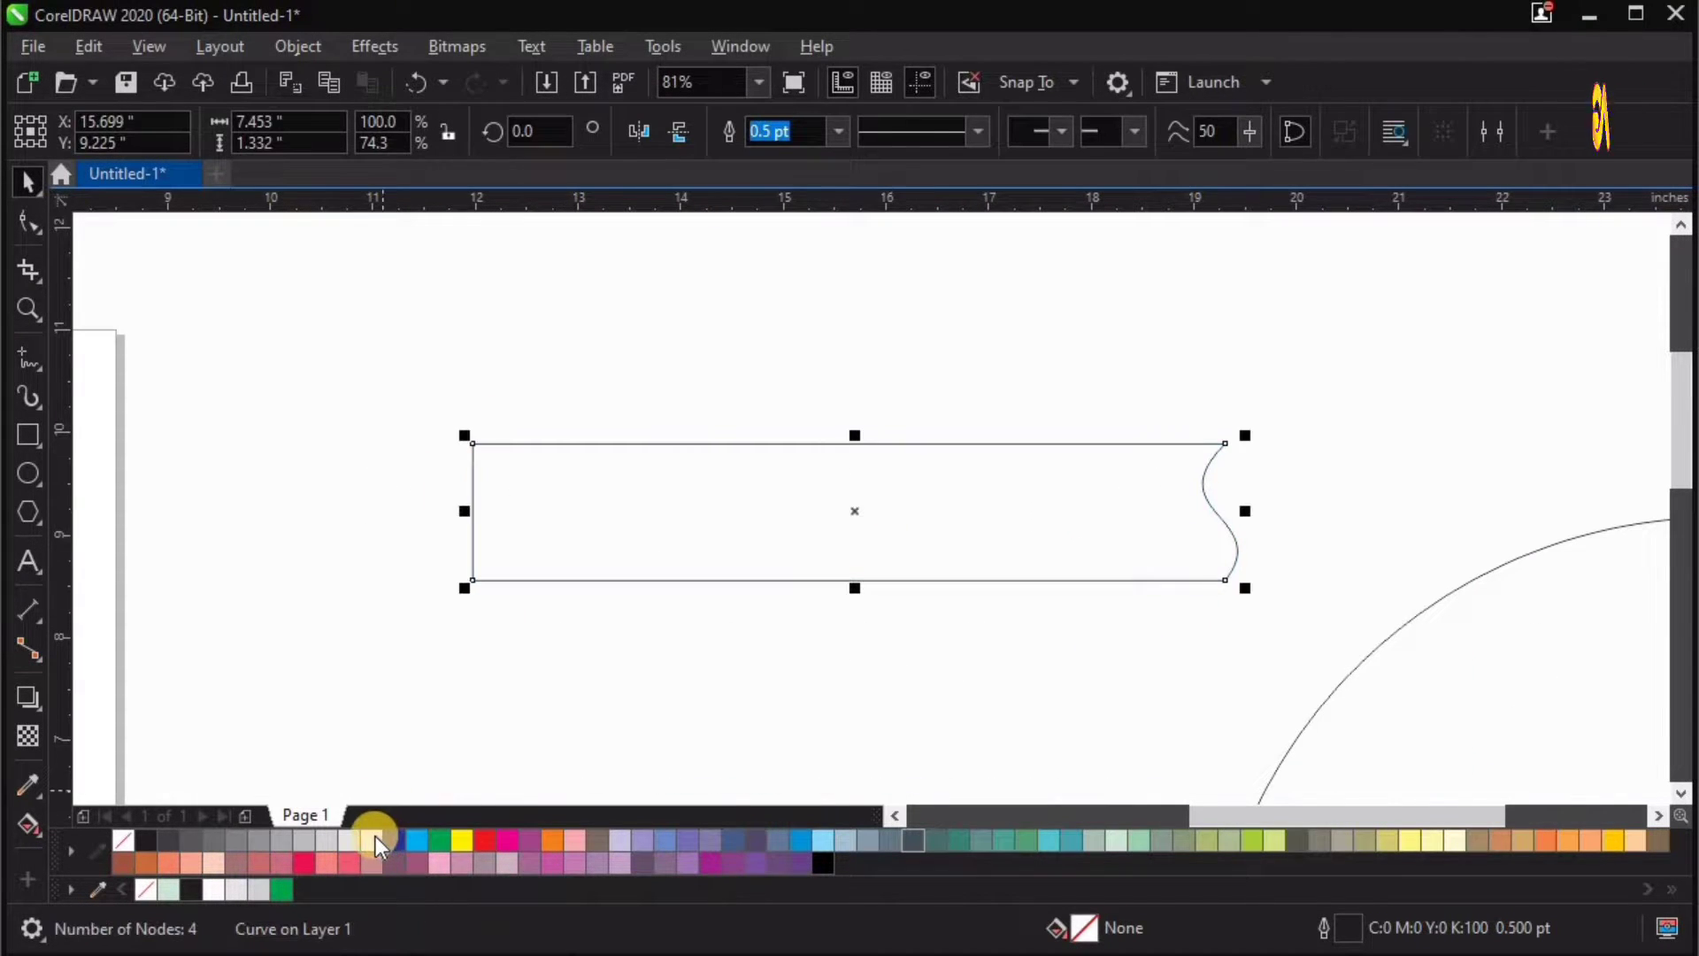
{"action": "left_click", "coordinate": [374, 839]}
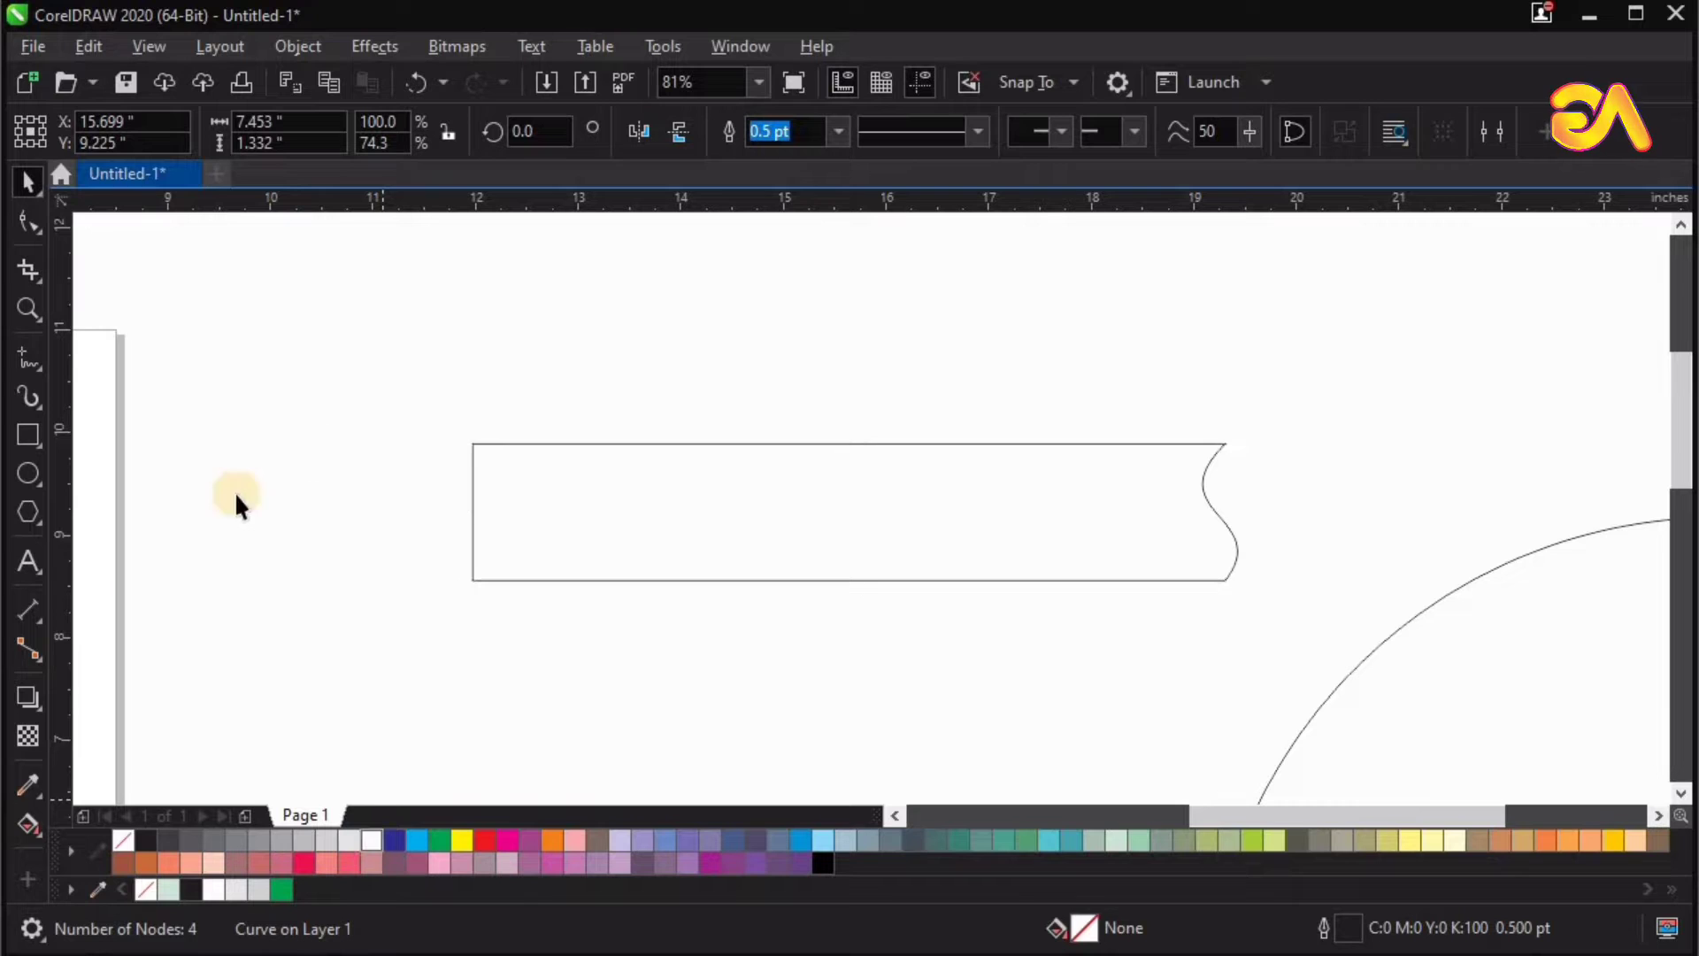
{"action": "left_click", "coordinate": [30, 829]}
{"action": "left_click_drag", "start_coordinate": [843, 573], "coordinate": [837, 443]}
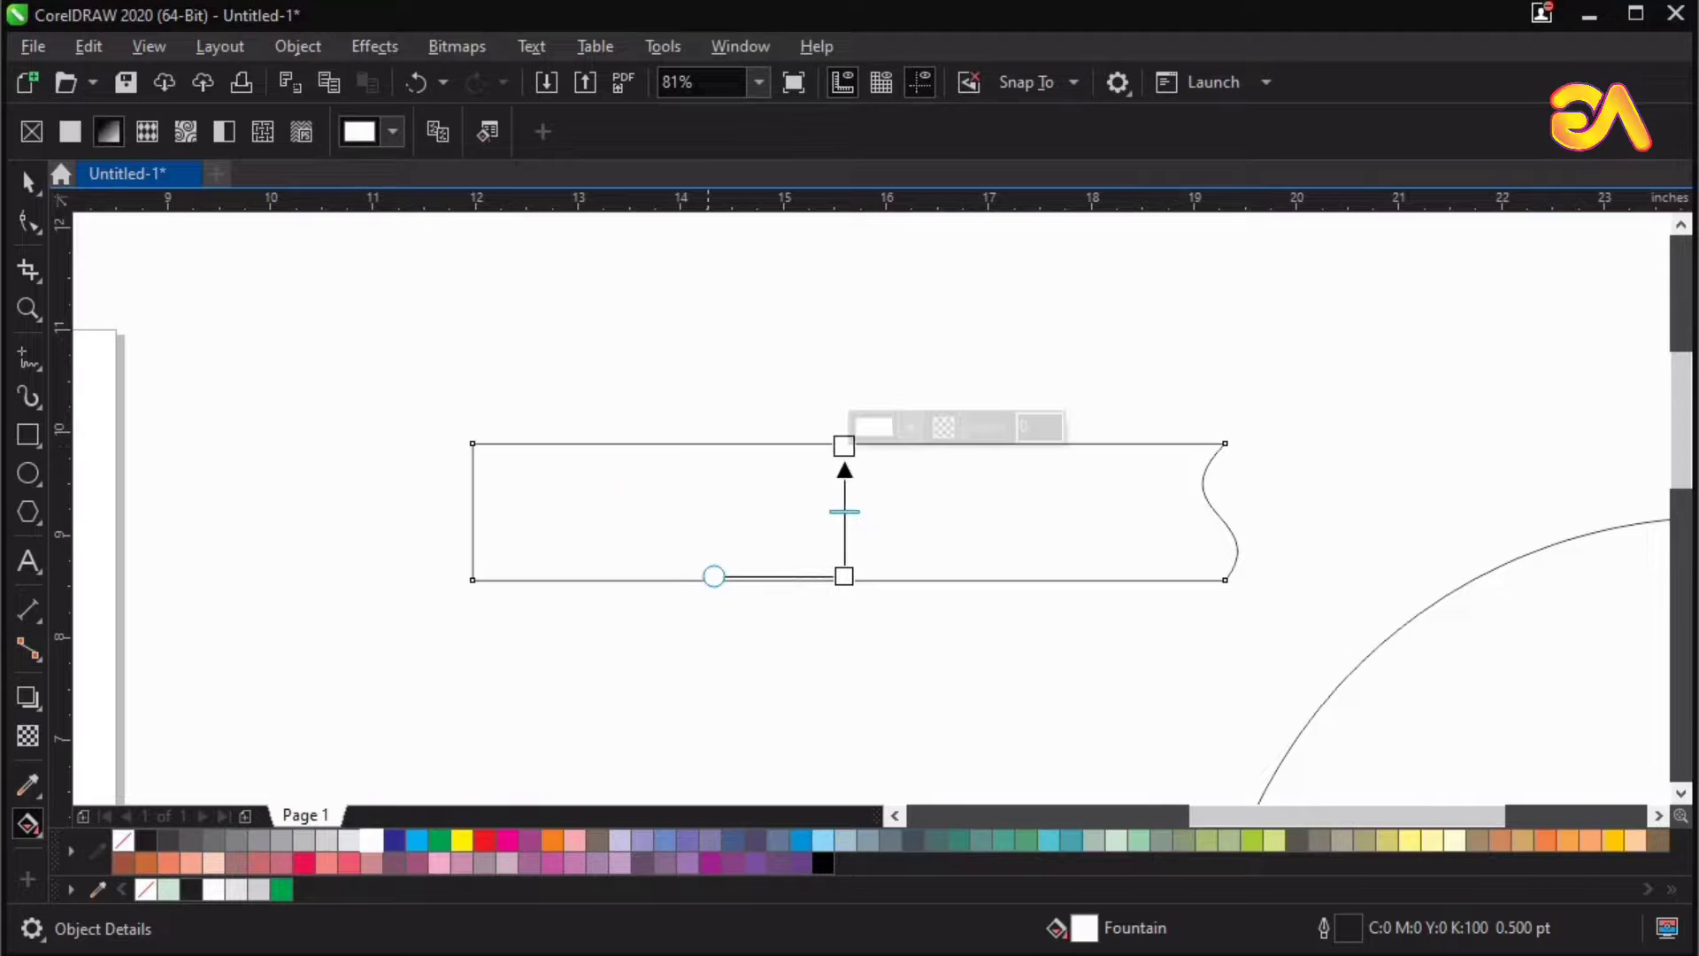
{"action": "left_click", "coordinate": [348, 841]}
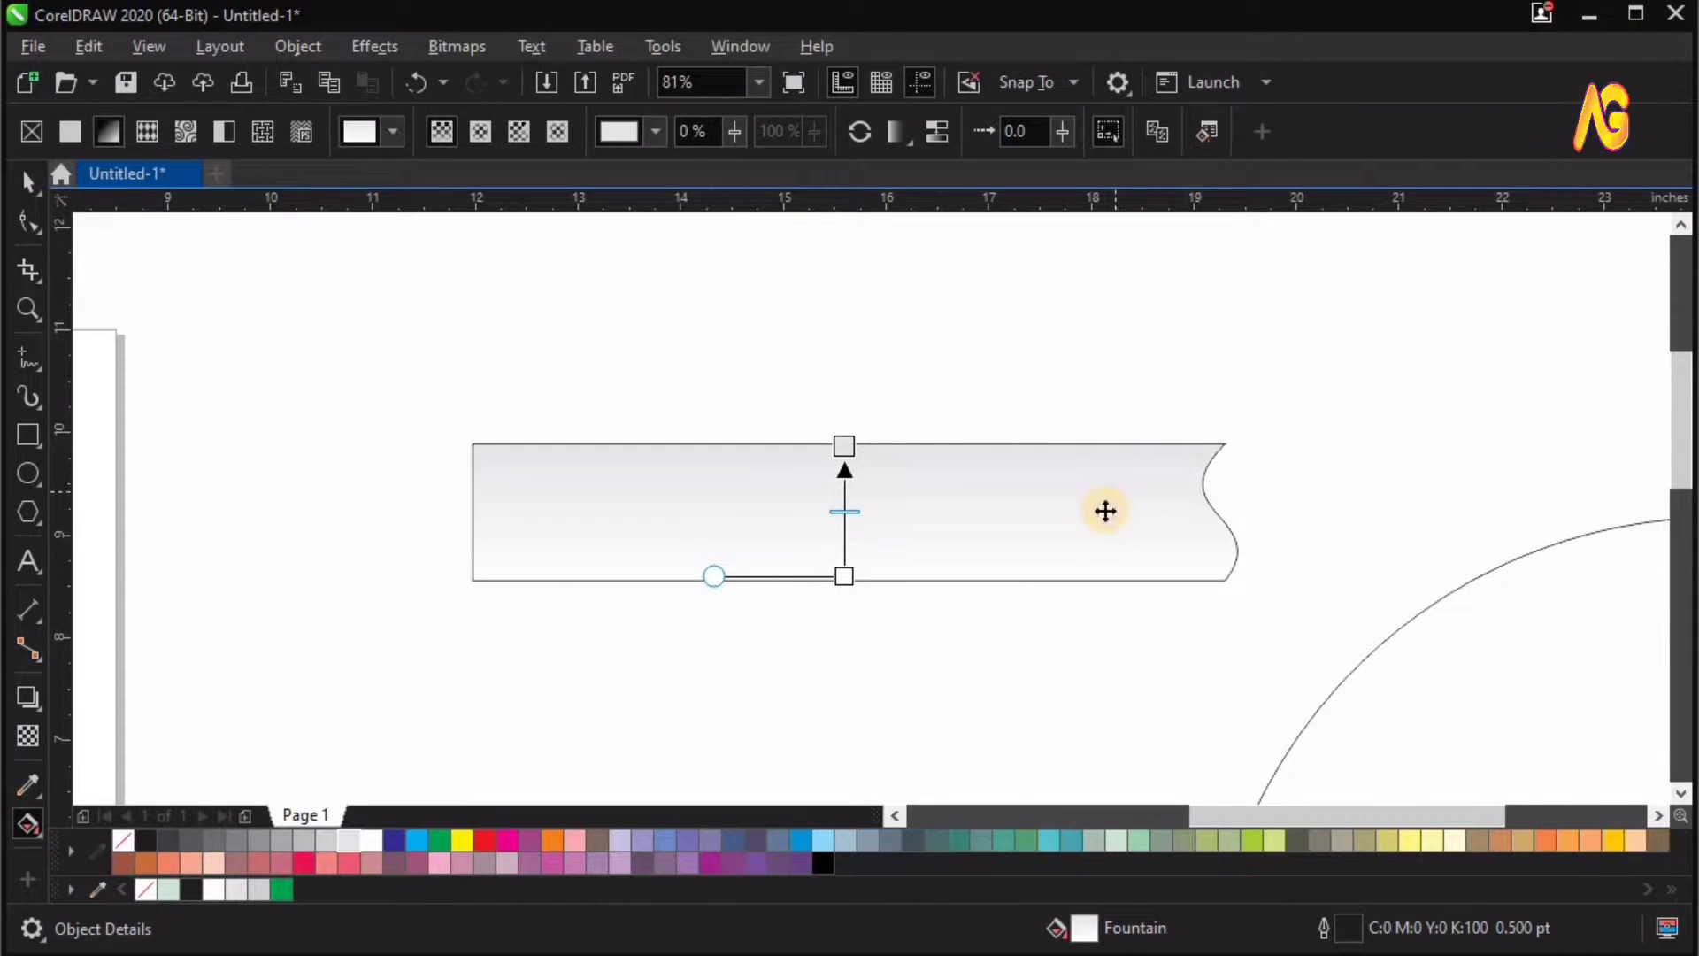
{"action": "key", "text": "space"}
Duplicate the gradient strip as a vertically mirrored copy directly below the original, touching its lower edge.
{"action": "scroll", "coordinate": [1097, 511], "scroll_direction": "down", "scroll_amount": 3}
{"action": "key", "text": "z"}
{"action": "left_click_drag", "start_coordinate": [616, 459], "coordinate": [1266, 624]}
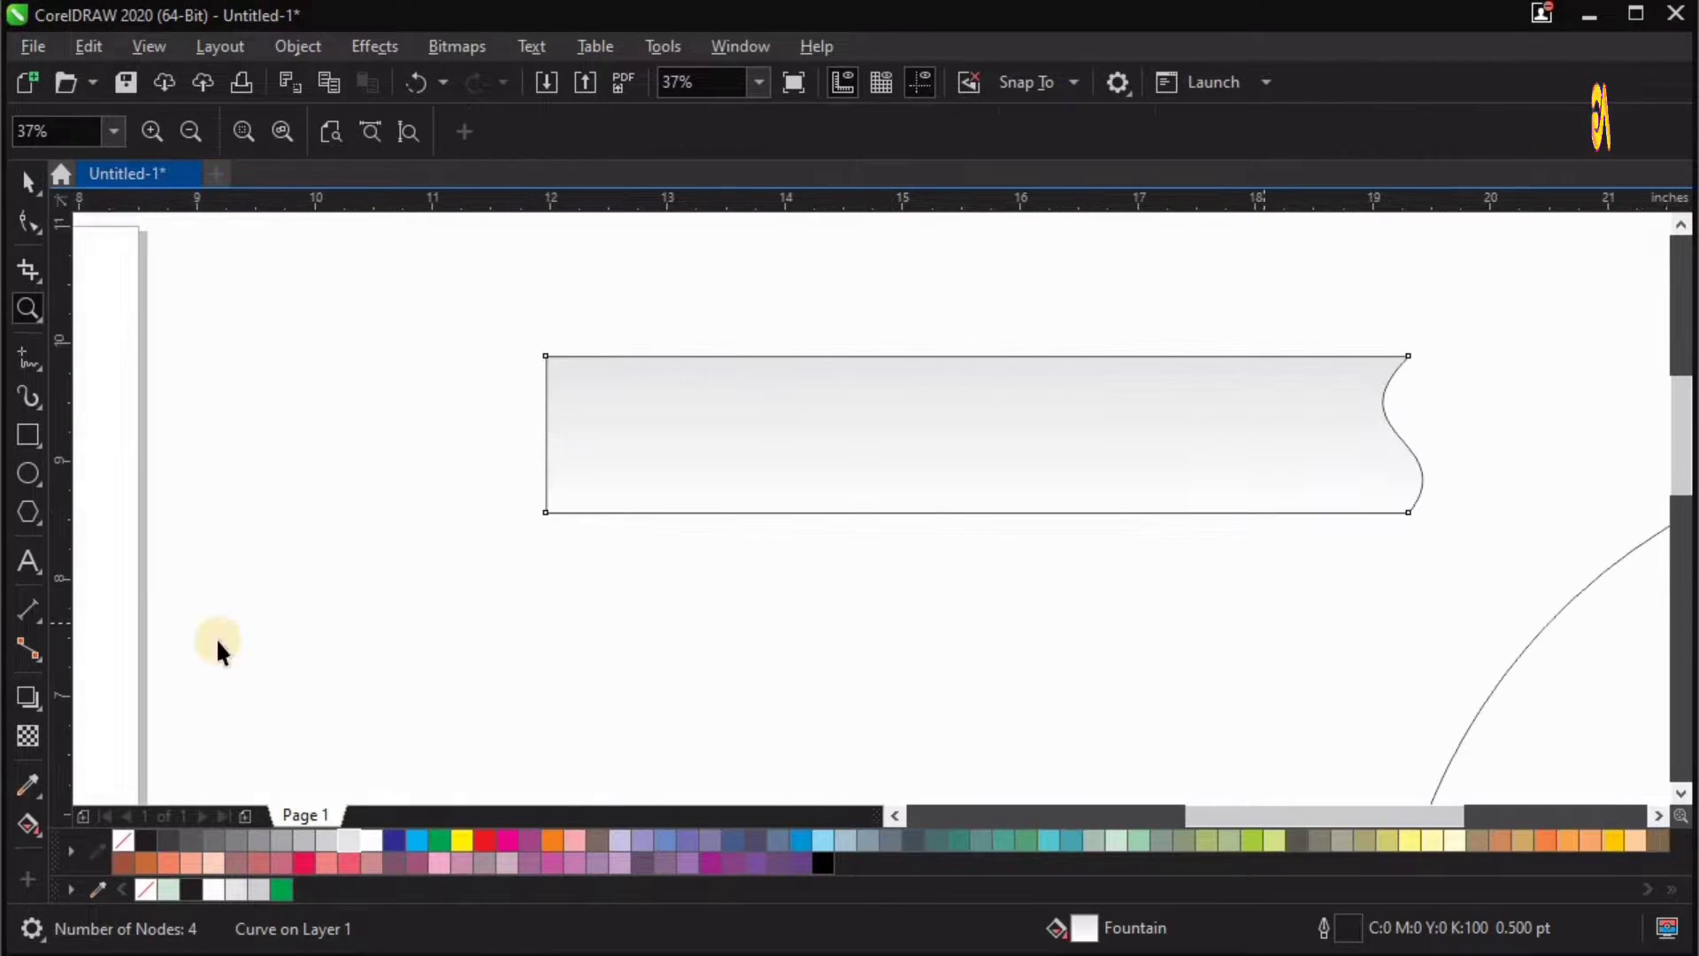
{"action": "key", "text": "space"}
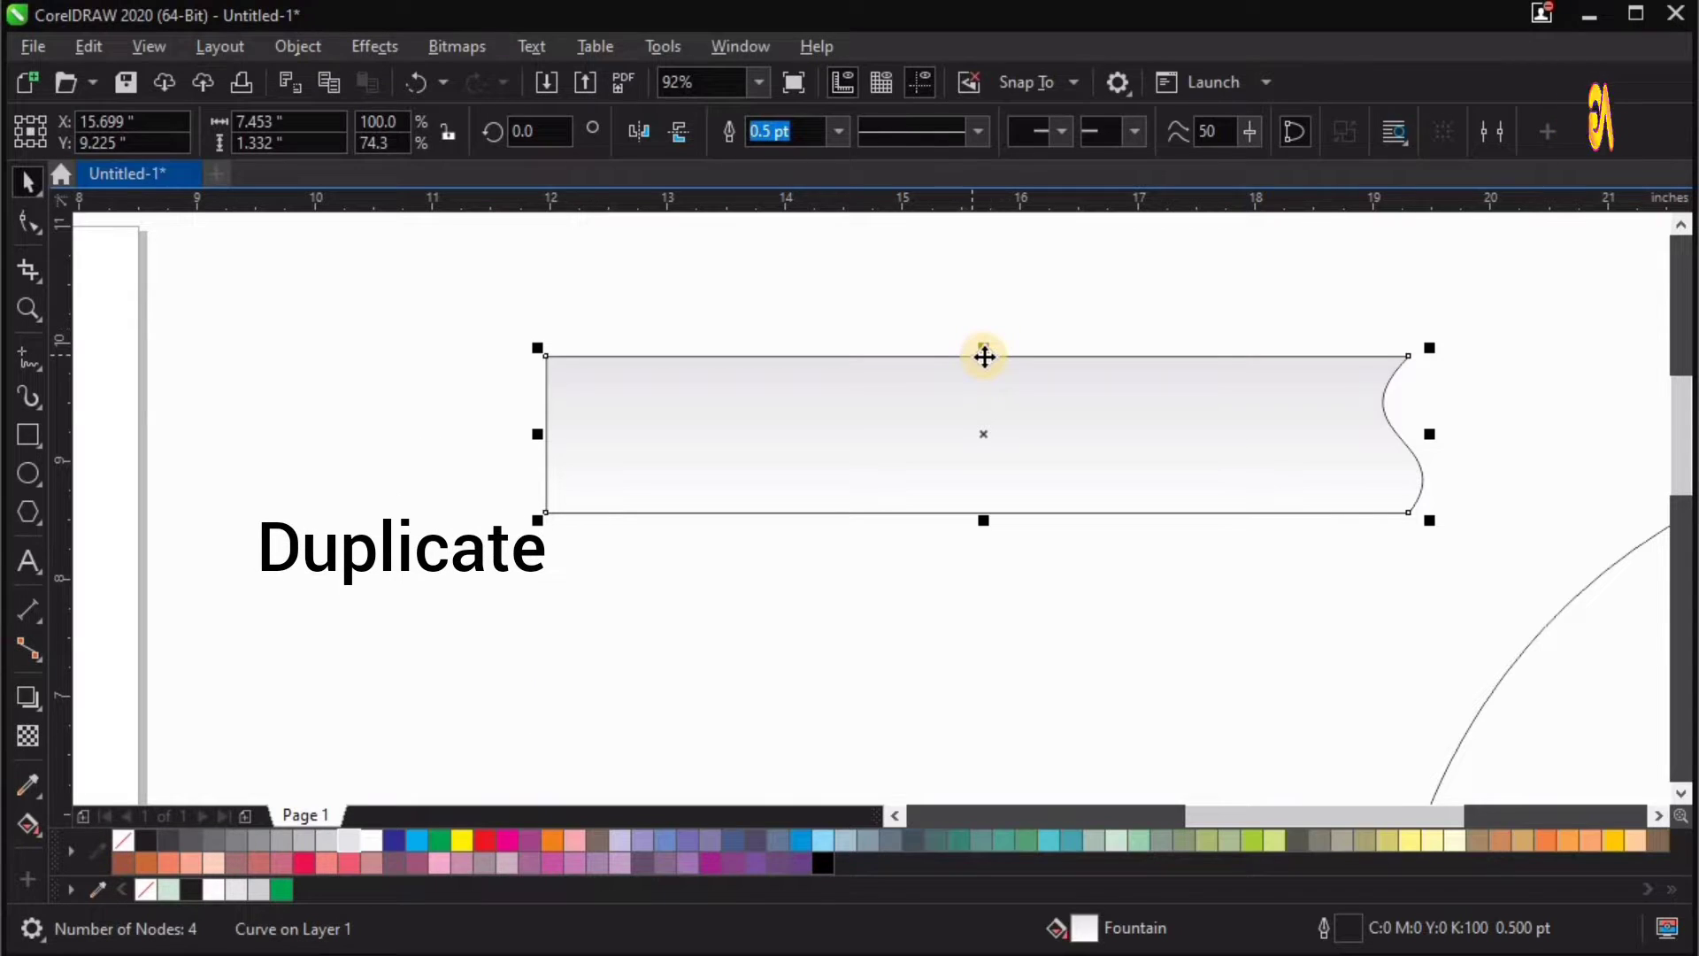
{"action": "left_click_drag", "start_coordinate": [985, 356], "coordinate": [994, 546]}
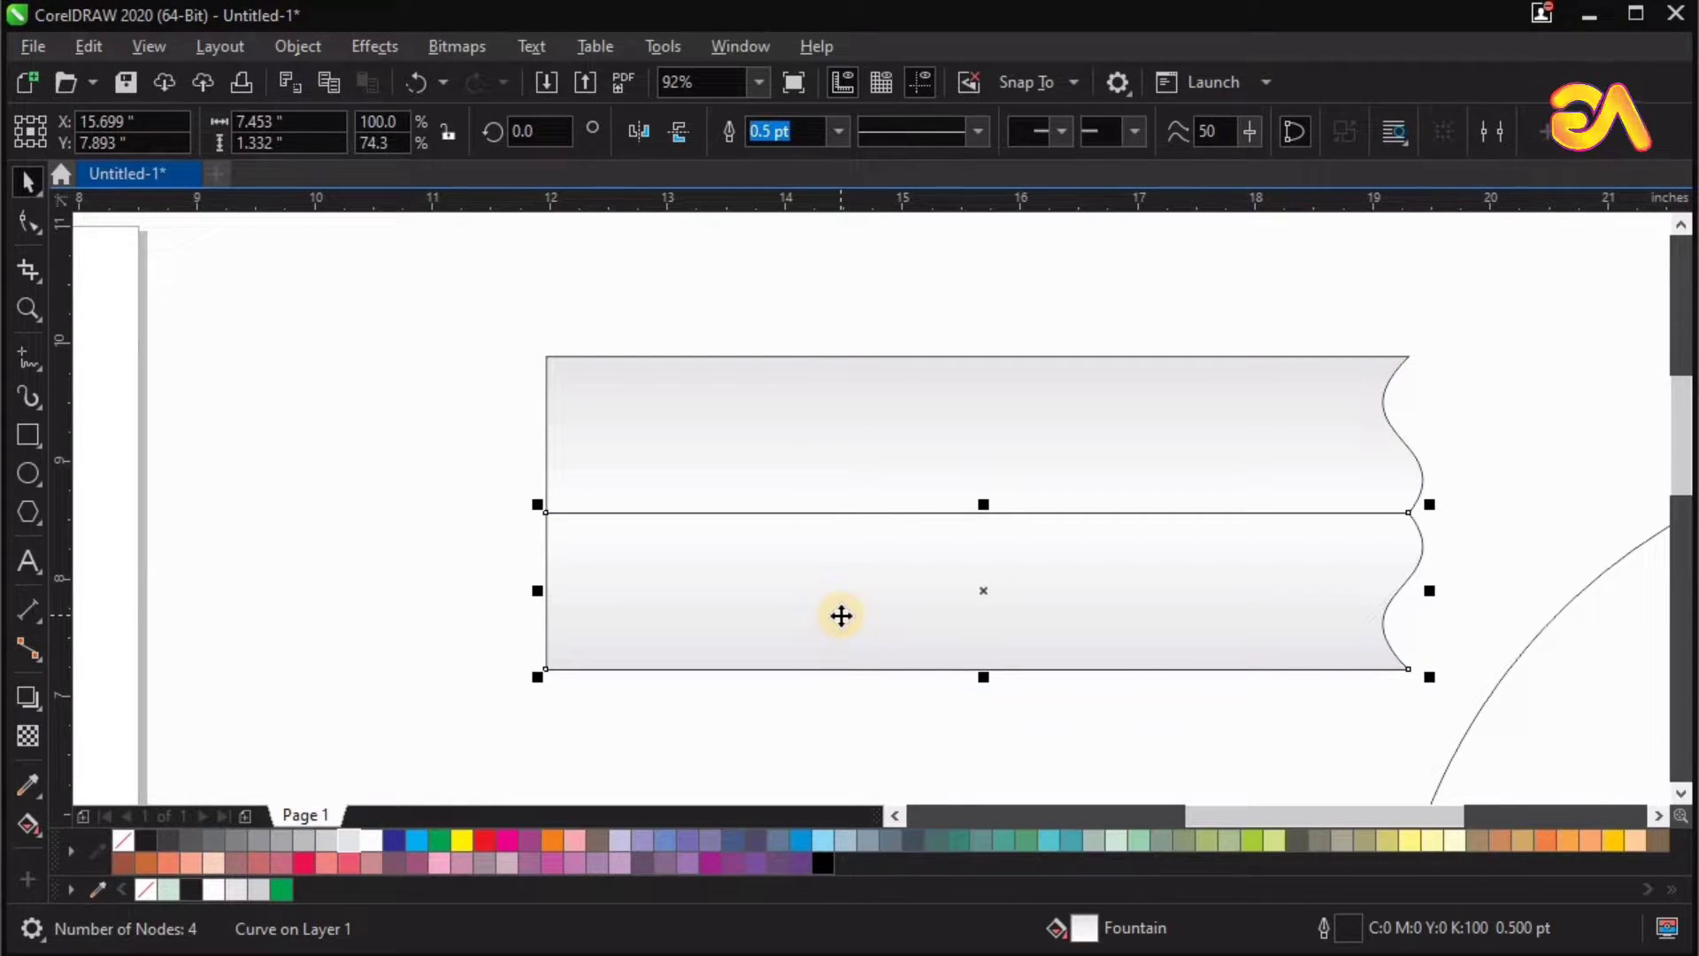
Reverse the lower strip's fountain fill so it runs from white at its lower edge to light gray at its upper edge.
{"action": "left_click", "coordinate": [34, 829]}
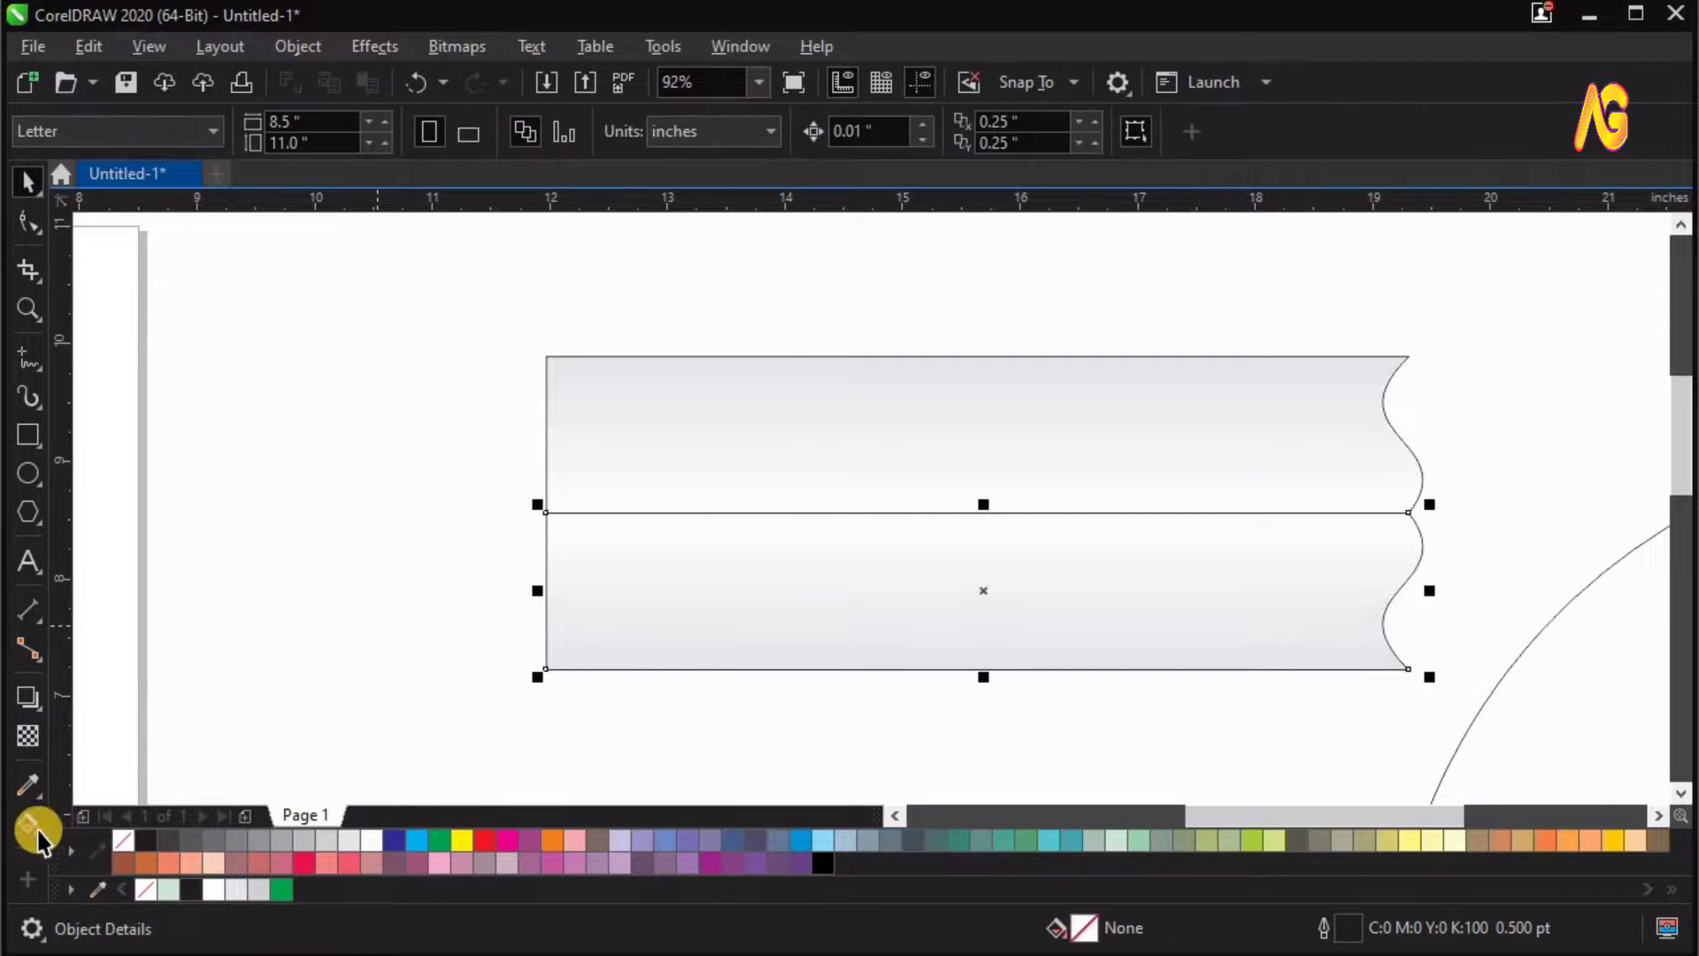
{"action": "left_click_drag", "start_coordinate": [972, 665], "coordinate": [964, 516]}
{"action": "left_click", "coordinate": [1160, 517]}
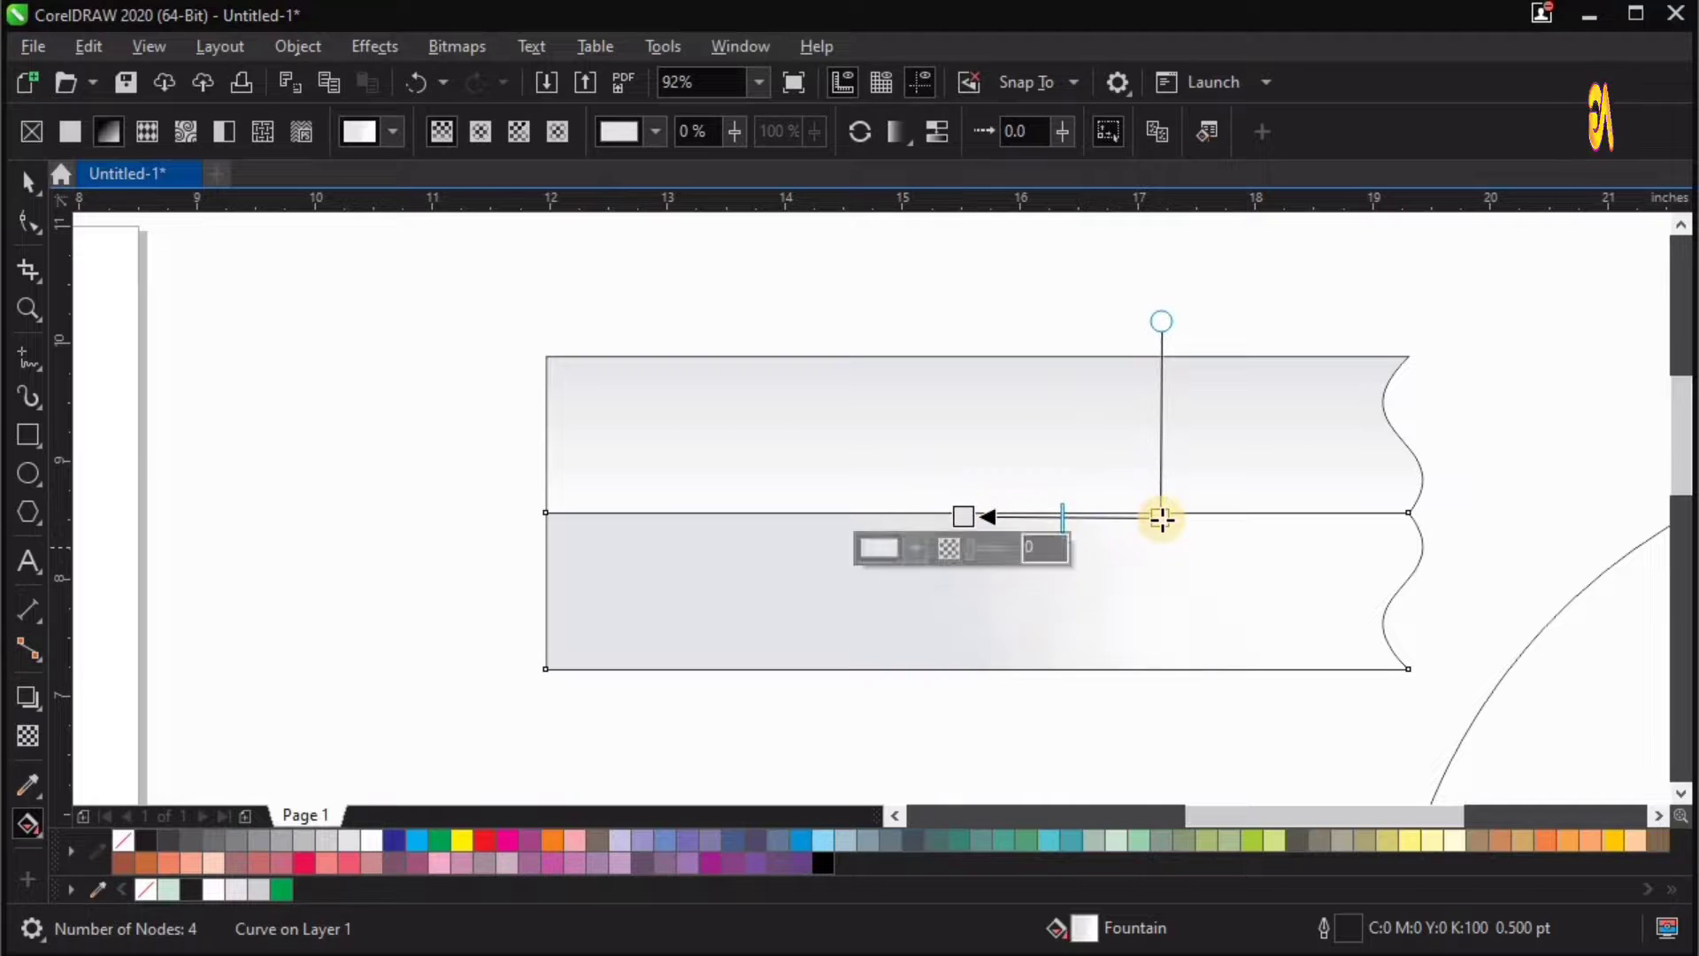
{"action": "left_click_drag", "start_coordinate": [1160, 517], "coordinate": [963, 668]}
Group the two stacked strips.
{"action": "scroll", "coordinate": [991, 665], "scroll_direction": "down", "scroll_amount": 3}
{"action": "key", "text": "z"}
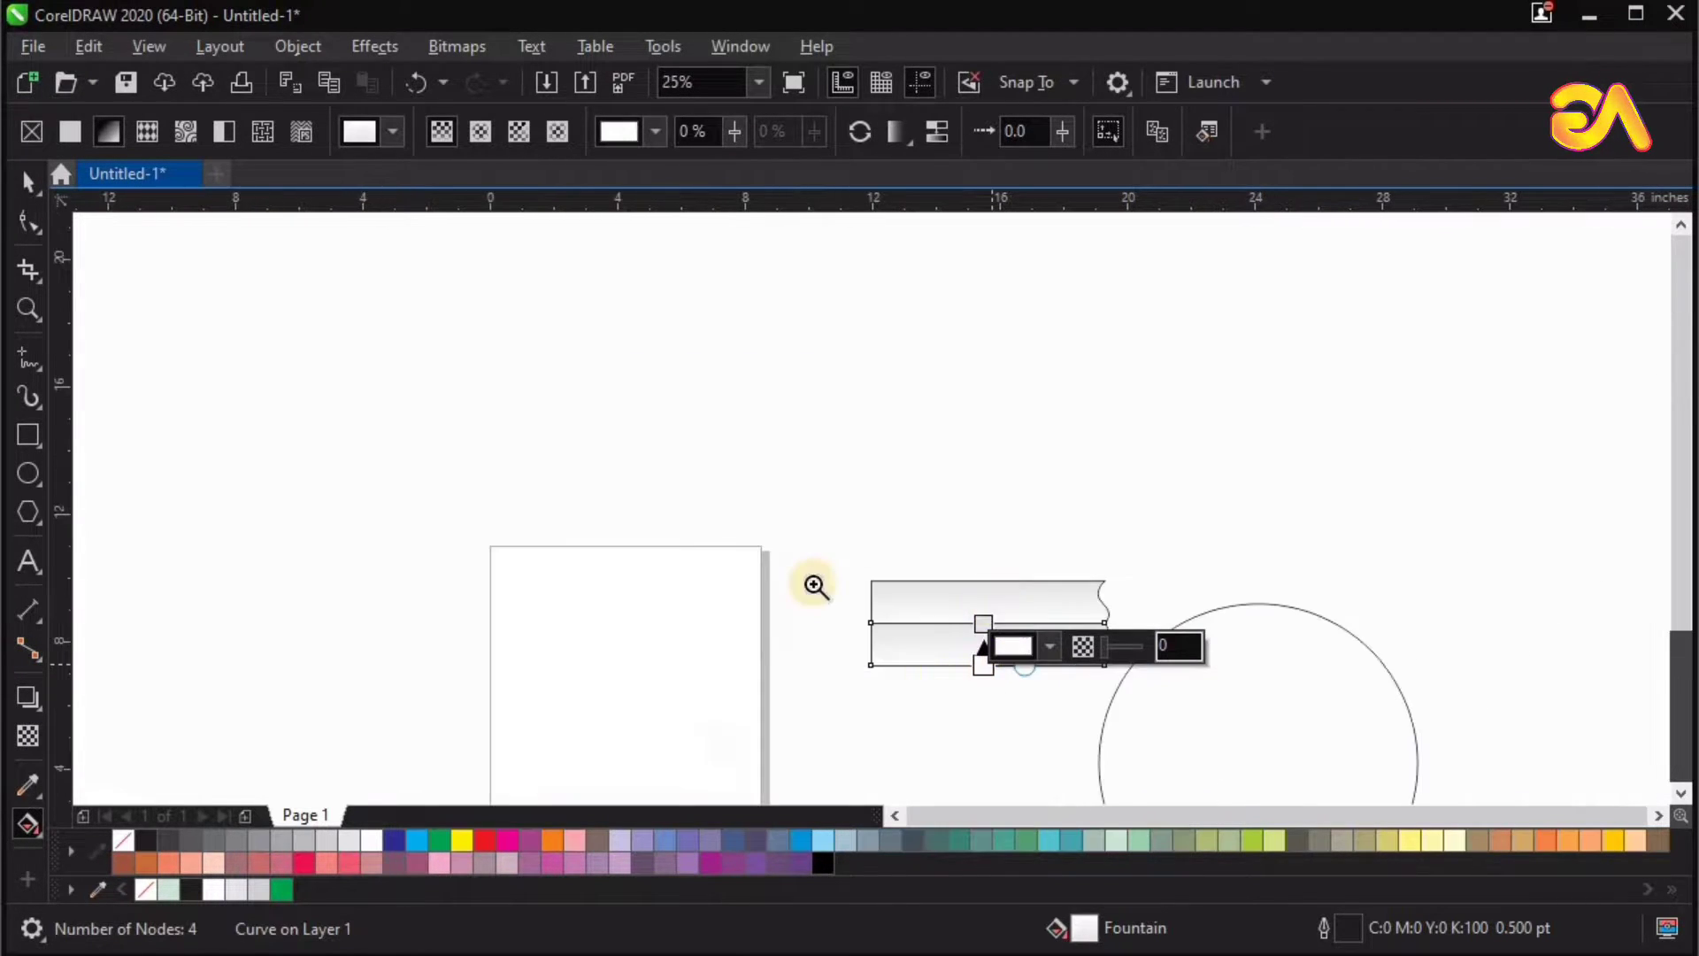
{"action": "left_click_drag", "start_coordinate": [801, 571], "coordinate": [1267, 784]}
{"action": "key", "text": "space"}
{"action": "left_click", "coordinate": [813, 393], "text": "shift"}
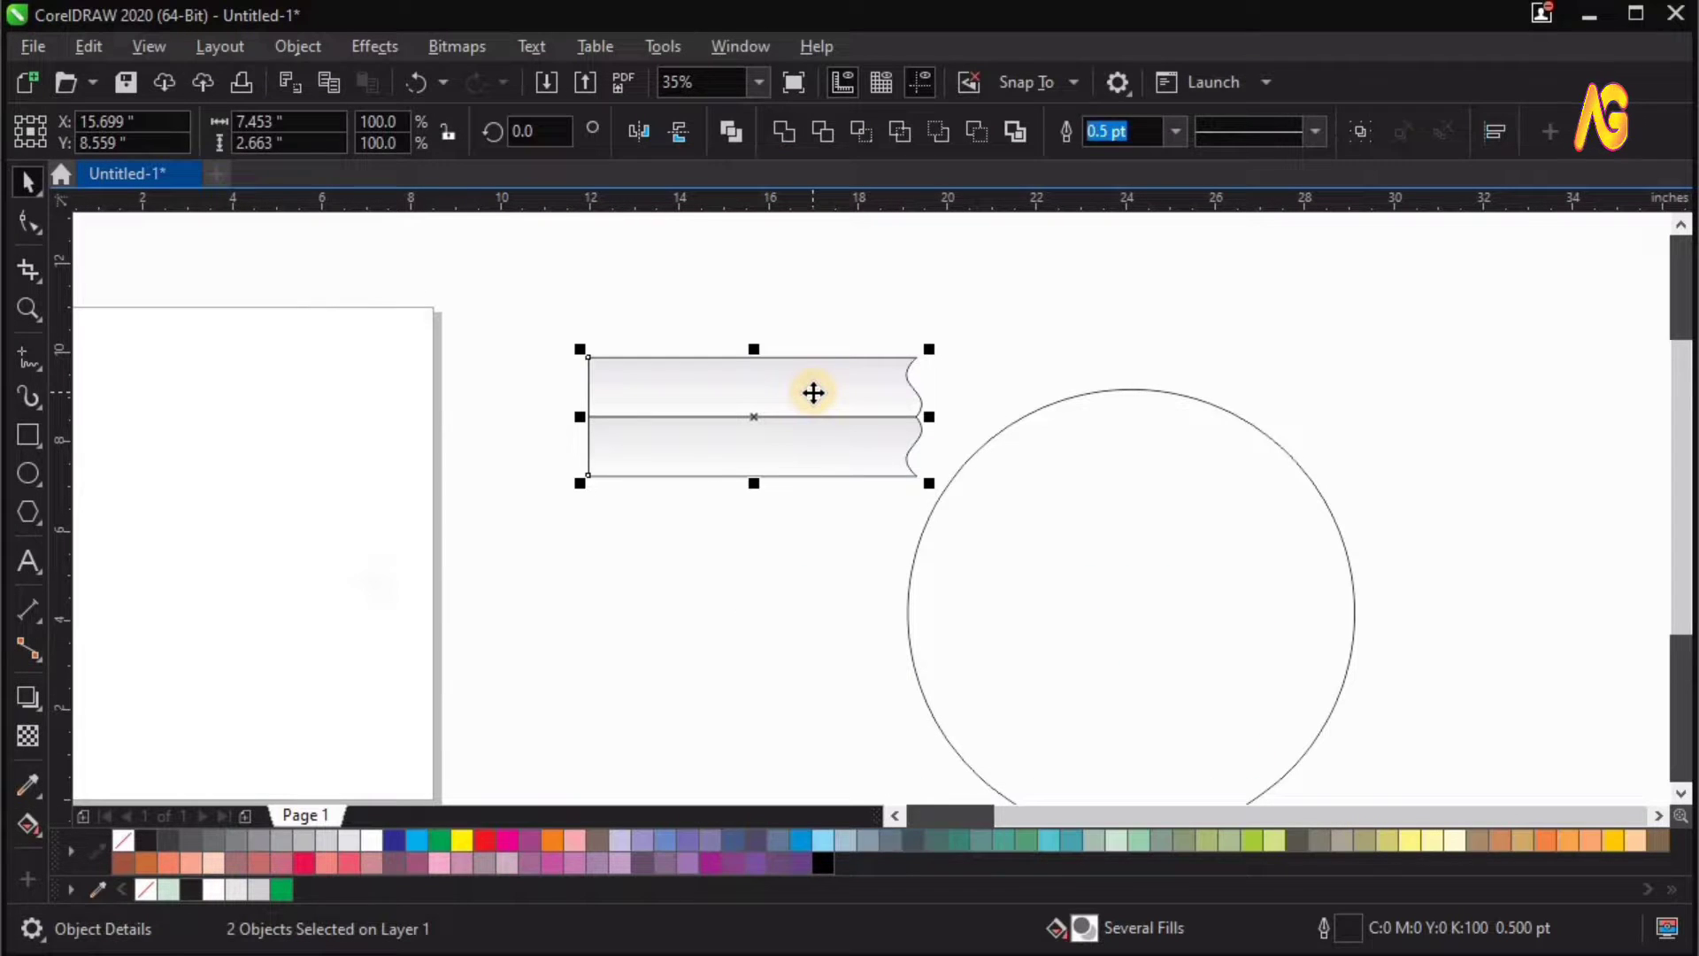
{"action": "key", "text": "ctrl+g"}
Move the grouped strip pair over the upper left part of the circle, with its wavy ends inside the circle.
{"action": "left_click_drag", "start_coordinate": [755, 401], "coordinate": [914, 444]}
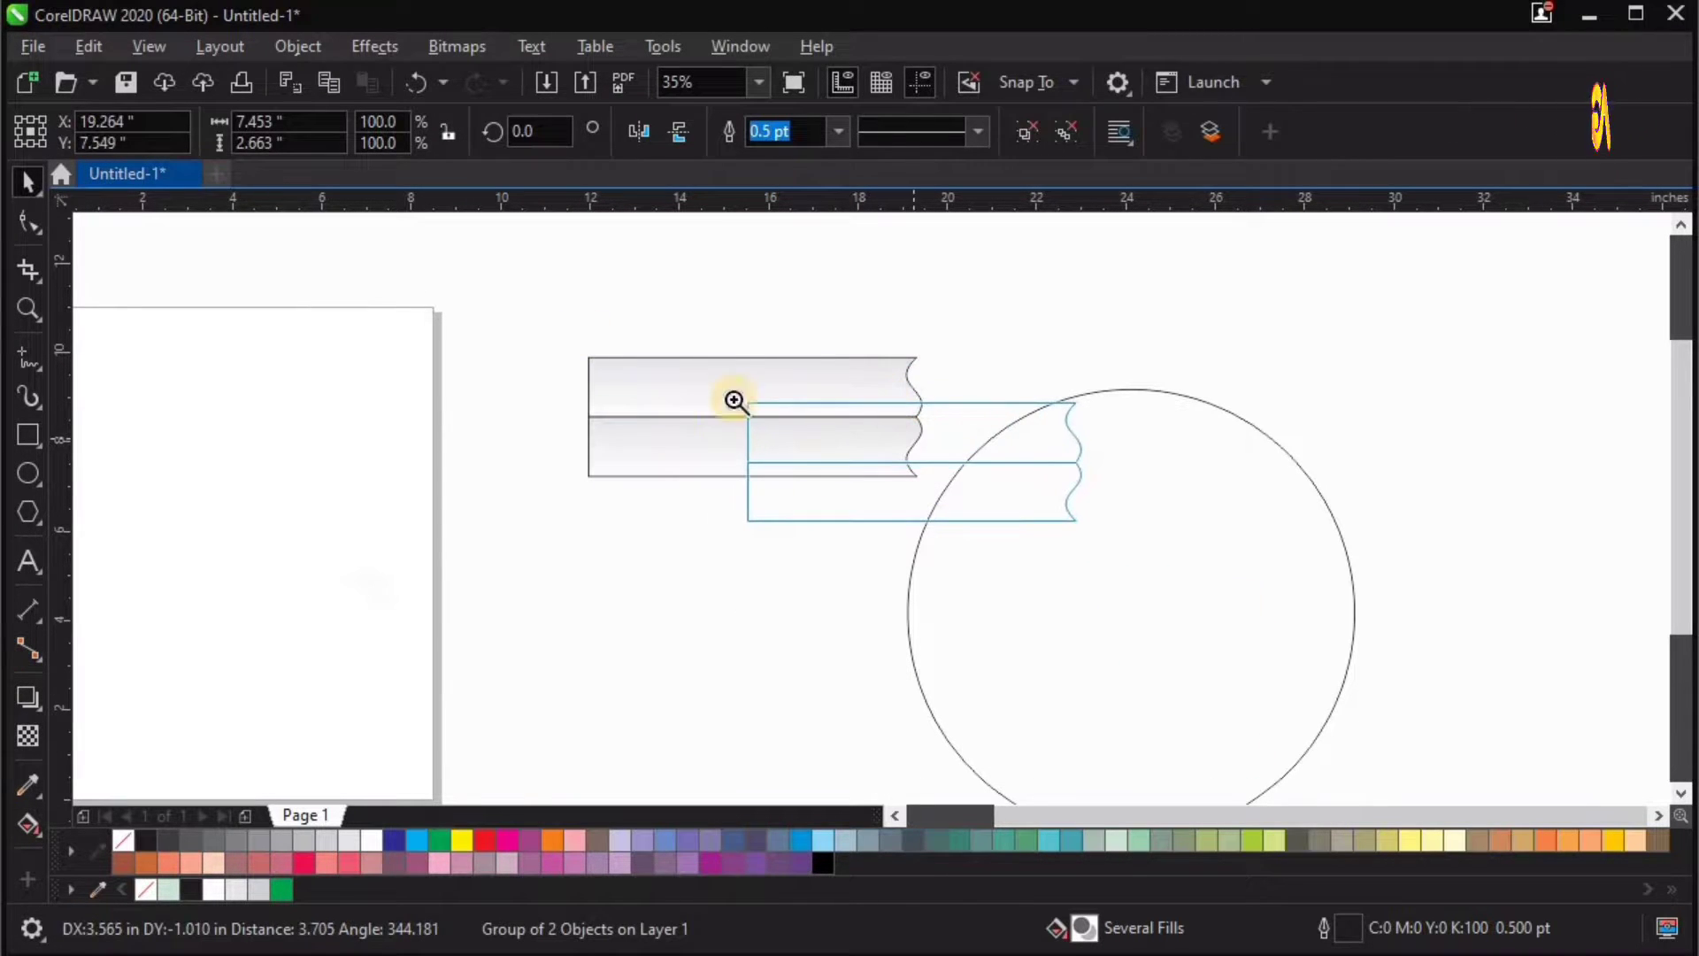
{"action": "key", "text": "z"}
{"action": "left_click_drag", "start_coordinate": [583, 335], "coordinate": [1464, 717]}
{"action": "key", "text": "space"}
{"action": "left_click_drag", "start_coordinate": [761, 361], "coordinate": [728, 354]}
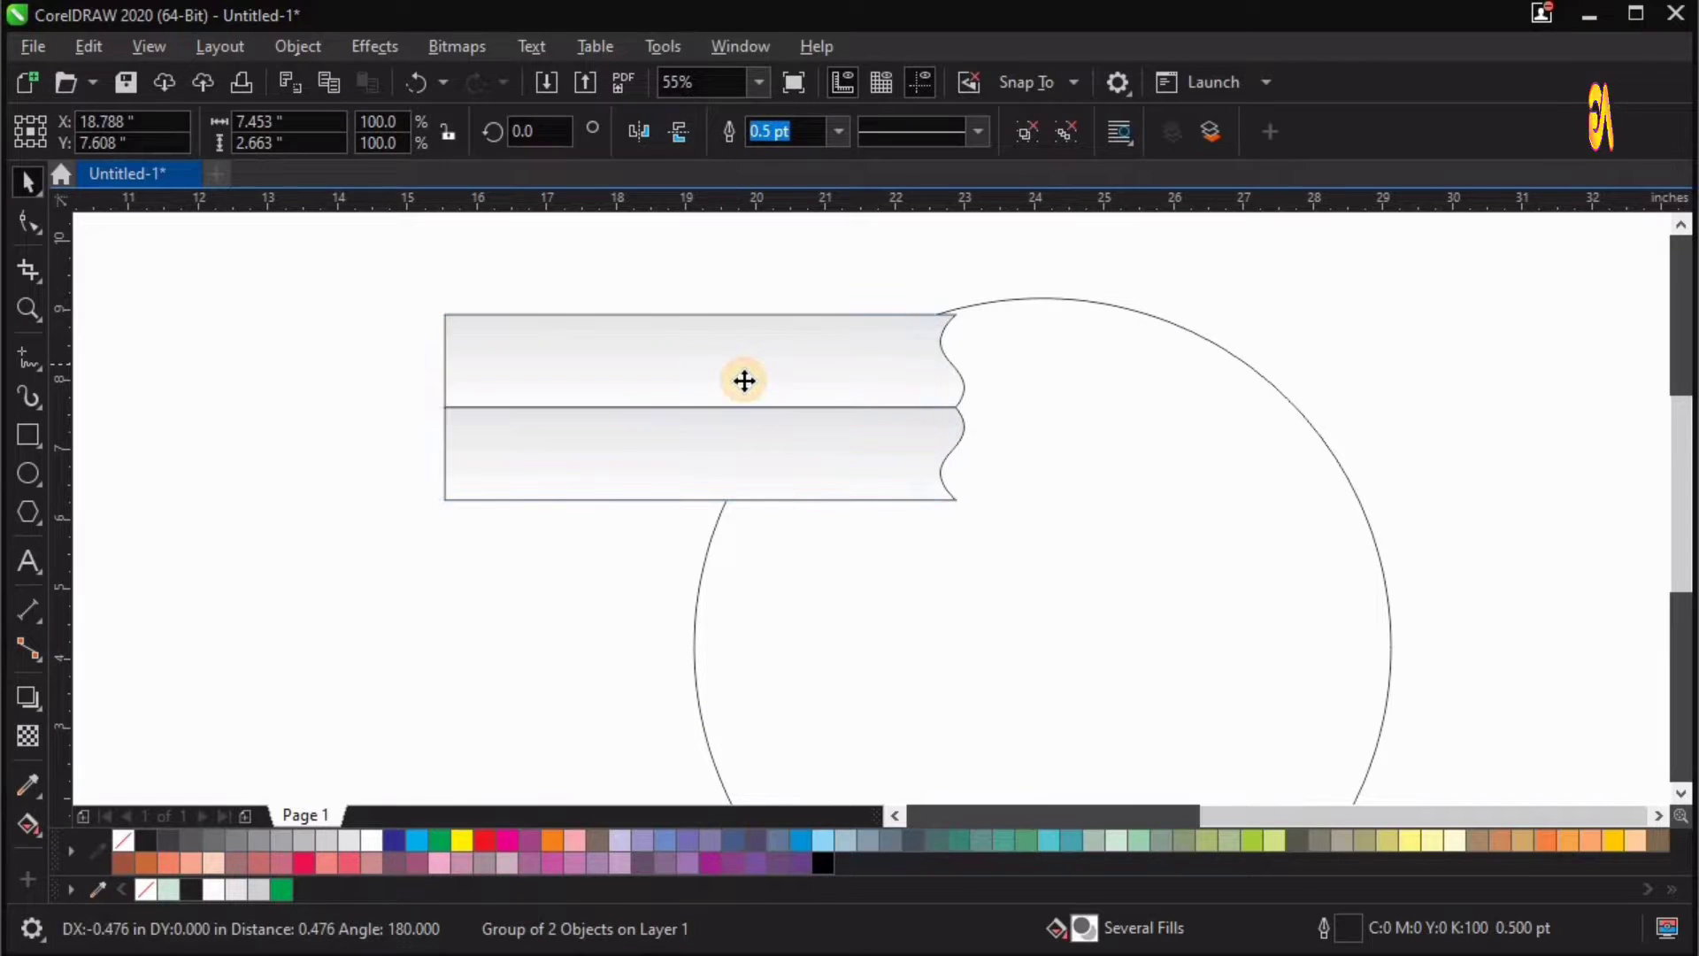
Duplicate the strip pair as a mirrored copy directly below and repeat the duplication twice to stack four pairs.
{"action": "scroll", "coordinate": [734, 354], "scroll_direction": "down", "scroll_amount": 2}
{"action": "key", "text": "F2"}
{"action": "left_click_drag", "start_coordinate": [422, 285], "coordinate": [1189, 641]}
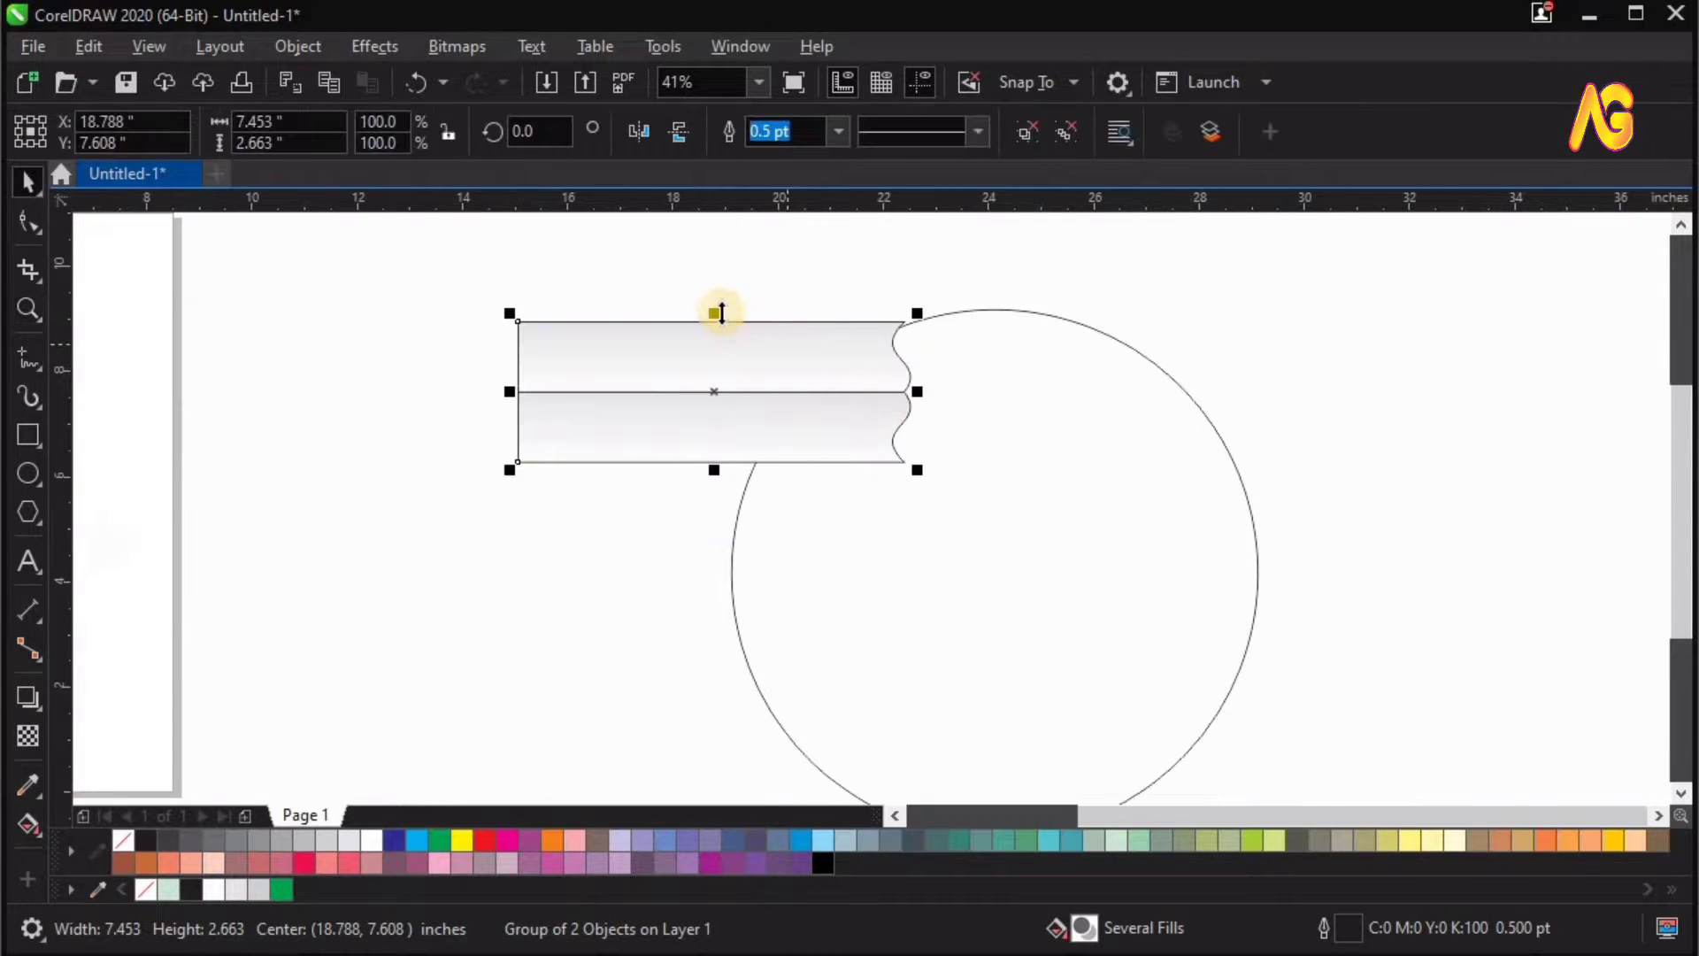
{"action": "left_click_drag", "start_coordinate": [719, 314], "coordinate": [732, 495]}
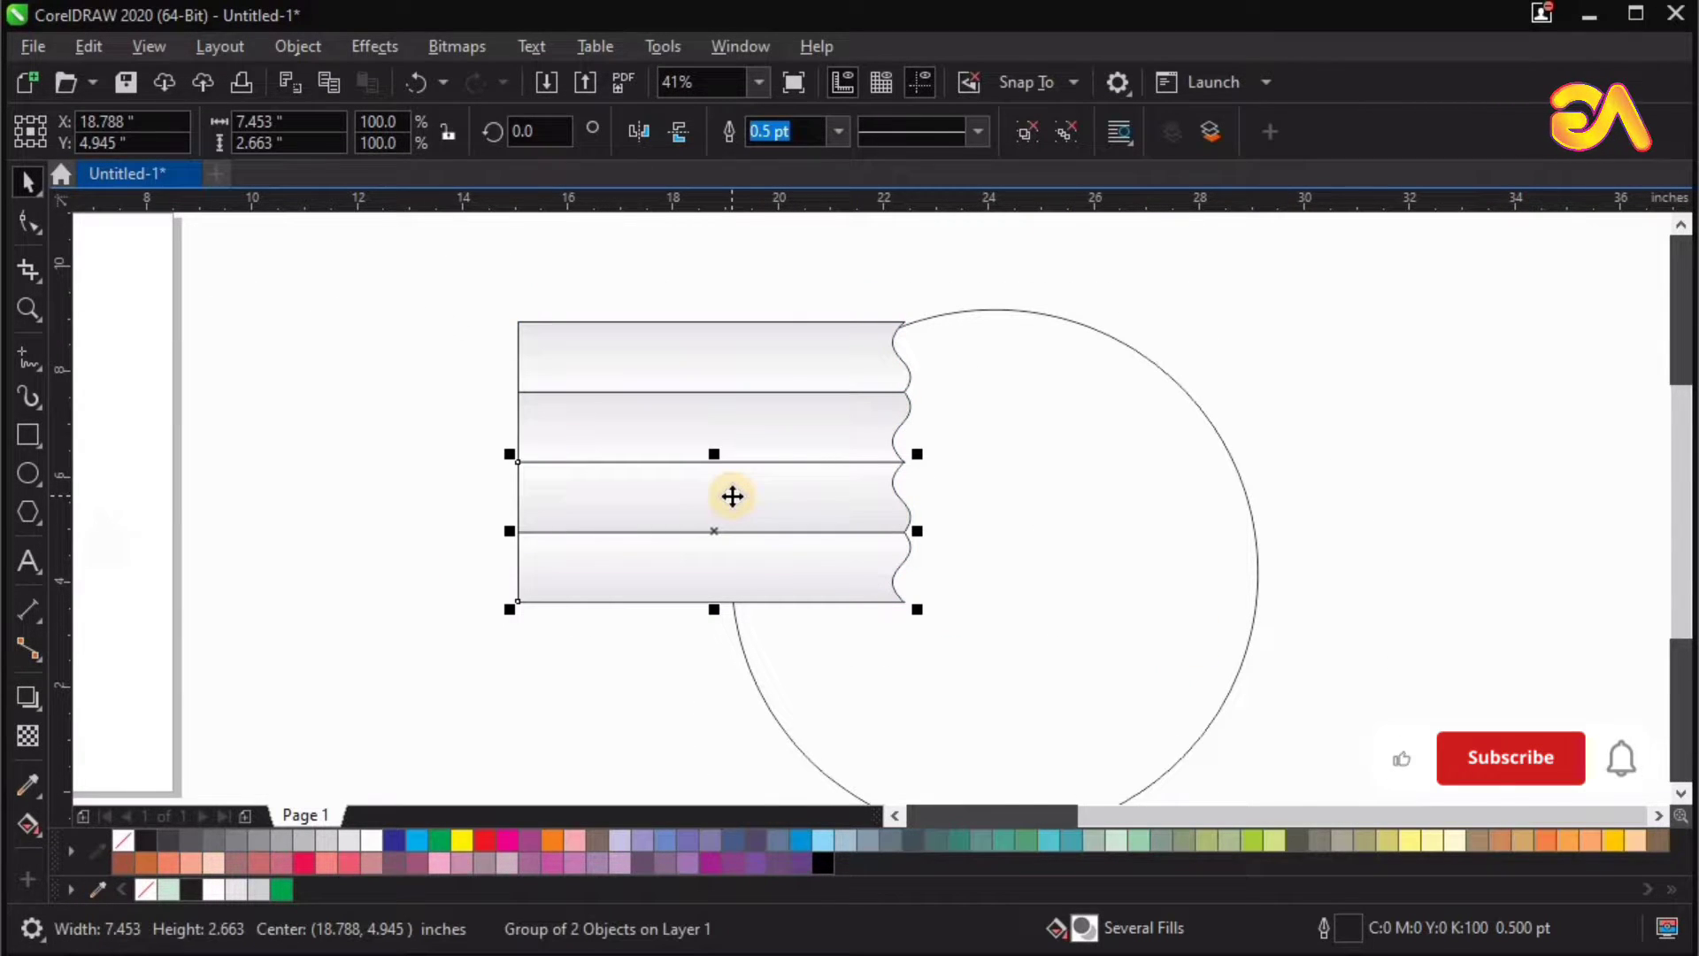
{"action": "key", "text": "ctrl+r"}
{"action": "key", "text": "ctrl+r"}
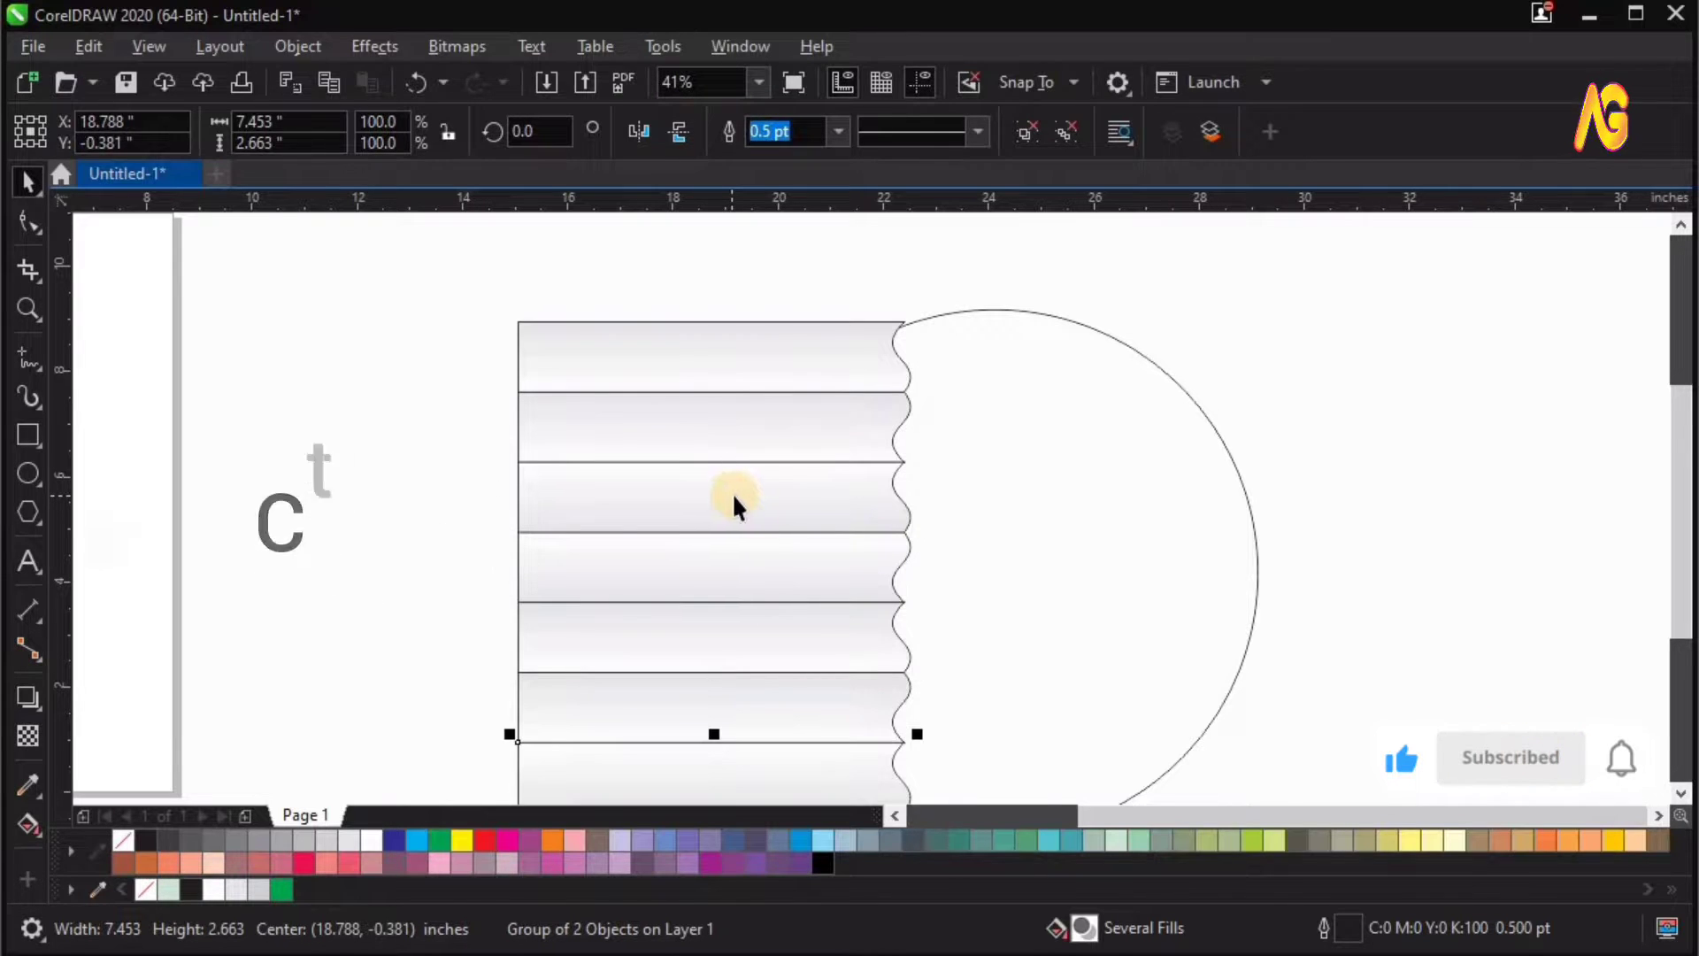
Try to mirror the top strip pair horizontally.
{"action": "scroll", "coordinate": [731, 493], "scroll_direction": "down", "scroll_amount": 2}
{"action": "key", "text": "F2"}
{"action": "left_click_drag", "start_coordinate": [557, 344], "coordinate": [1120, 747]}
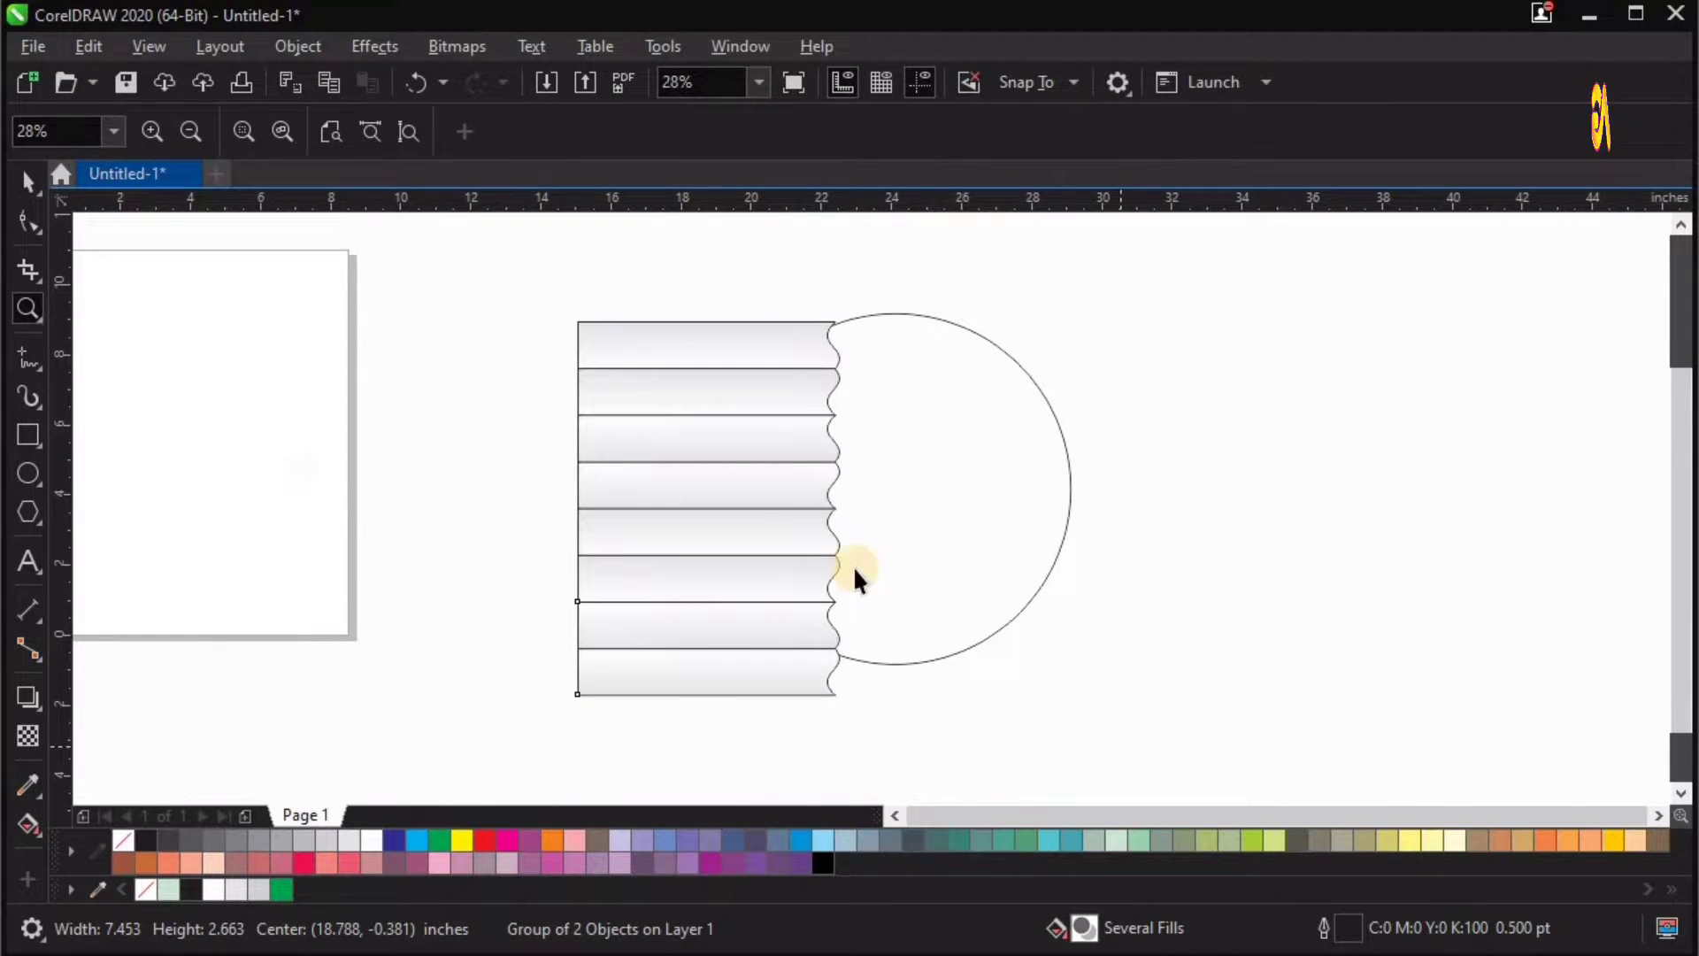
{"action": "left_click", "coordinate": [764, 460]}
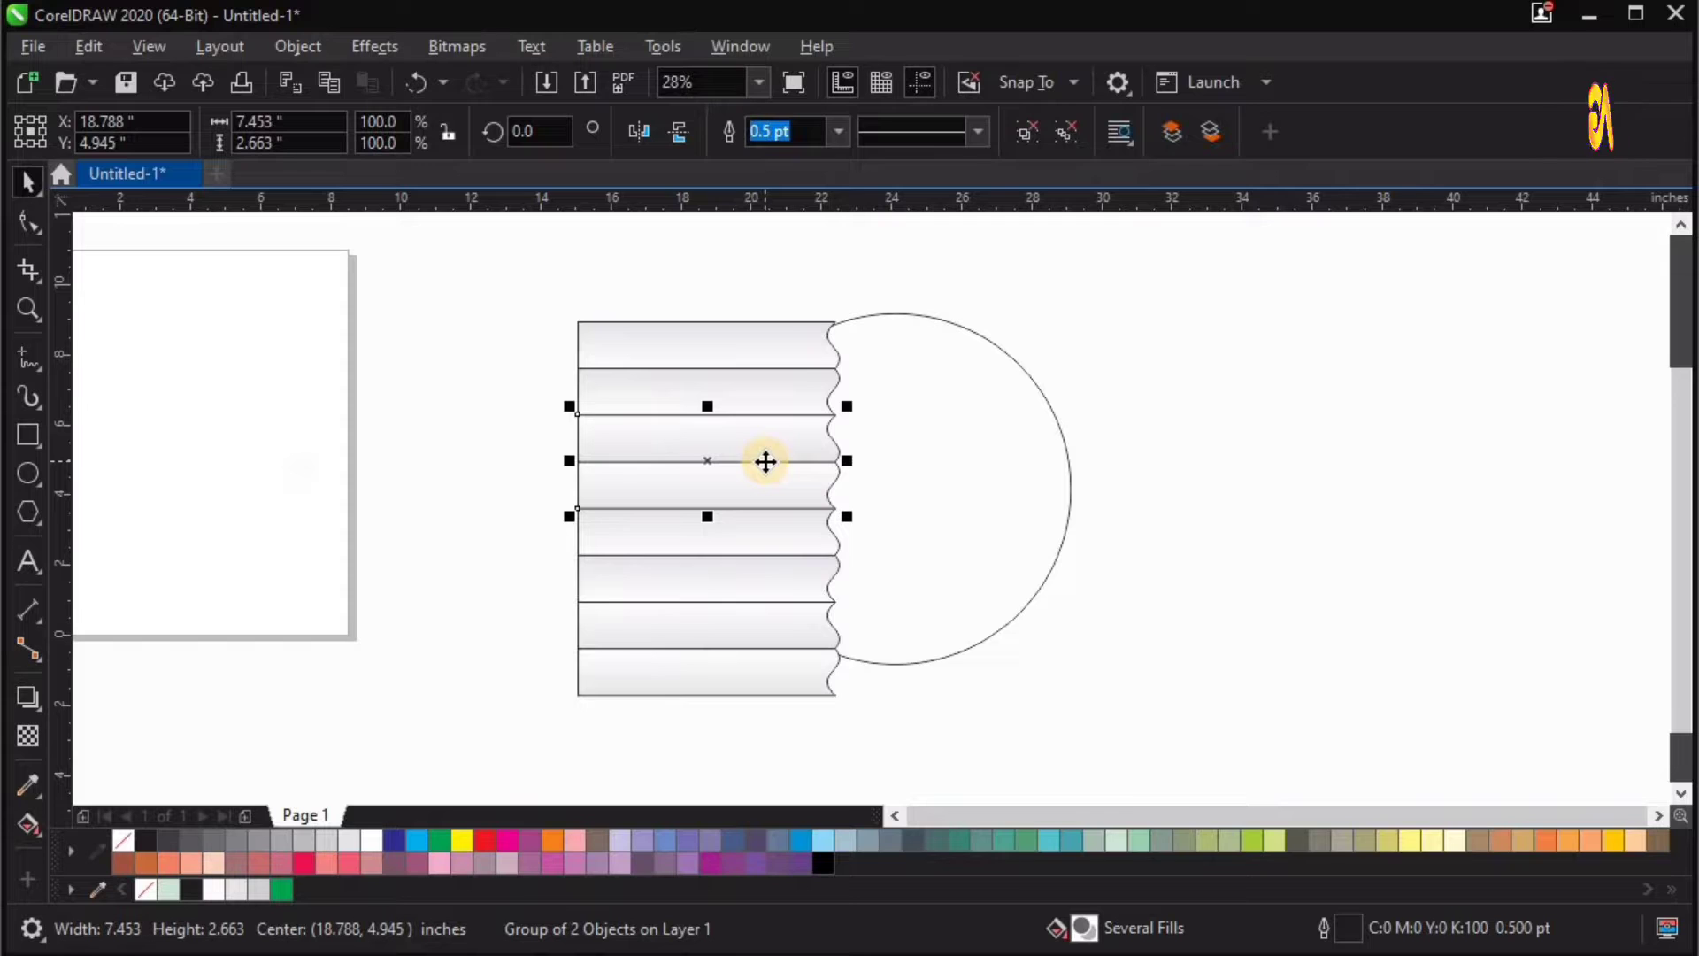
{"action": "key", "text": "Escape"}
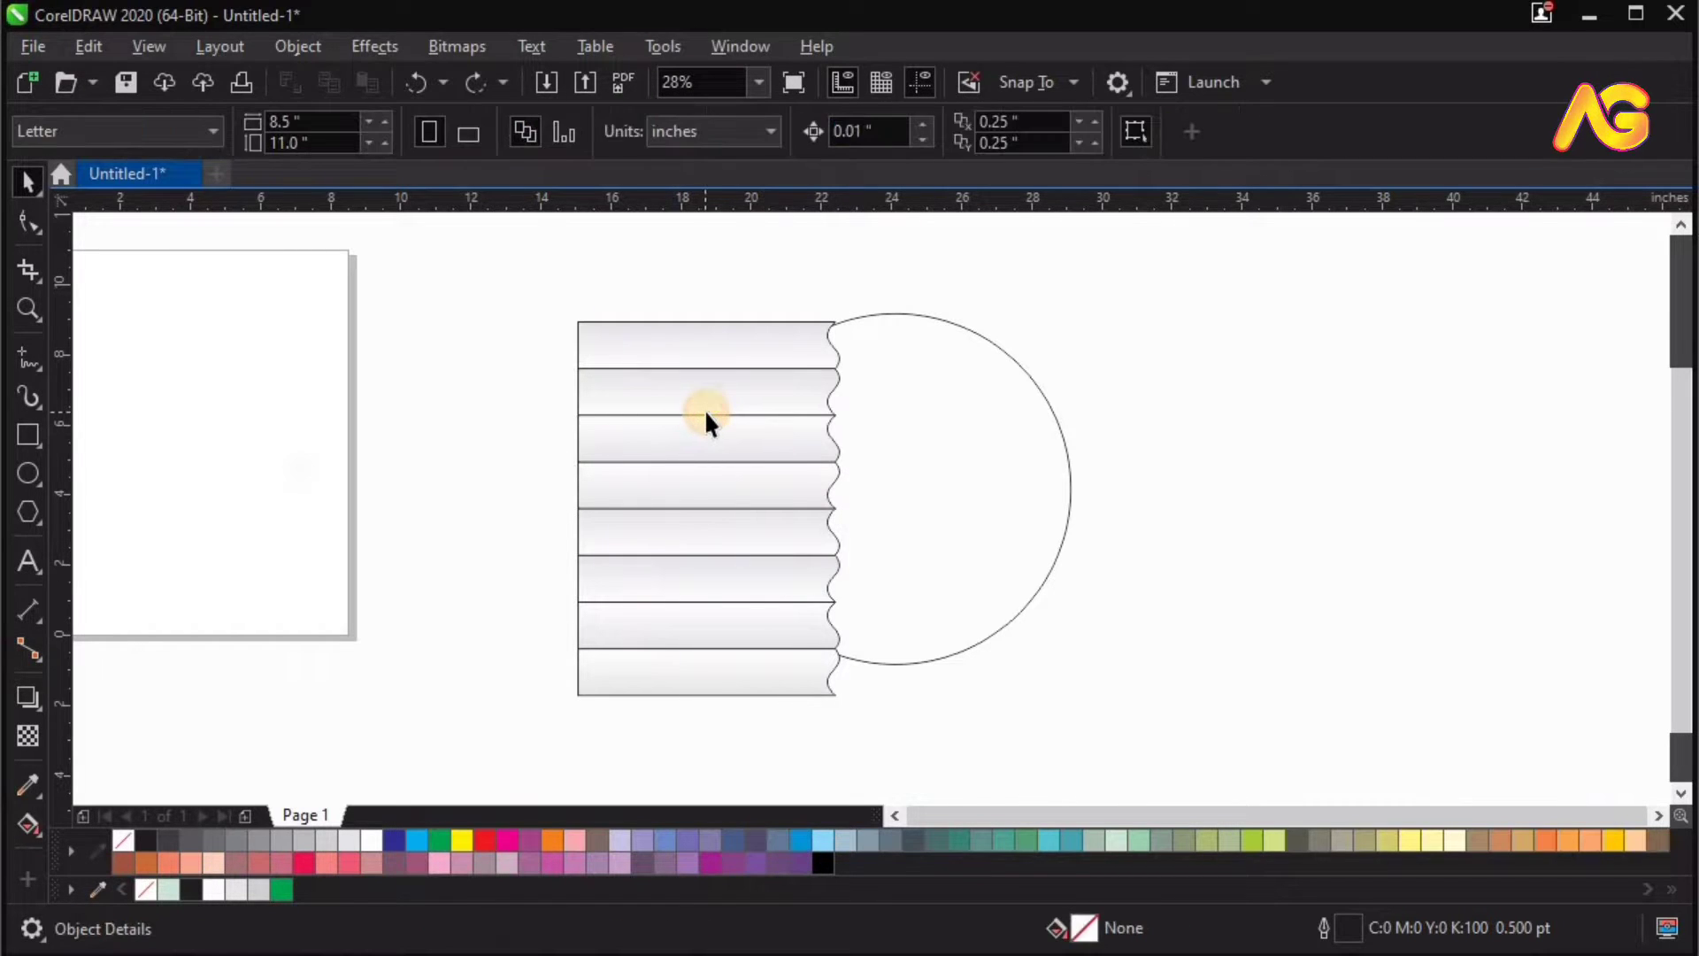
{"action": "left_click", "coordinate": [683, 322]}
{"action": "left_click", "coordinate": [650, 136]}
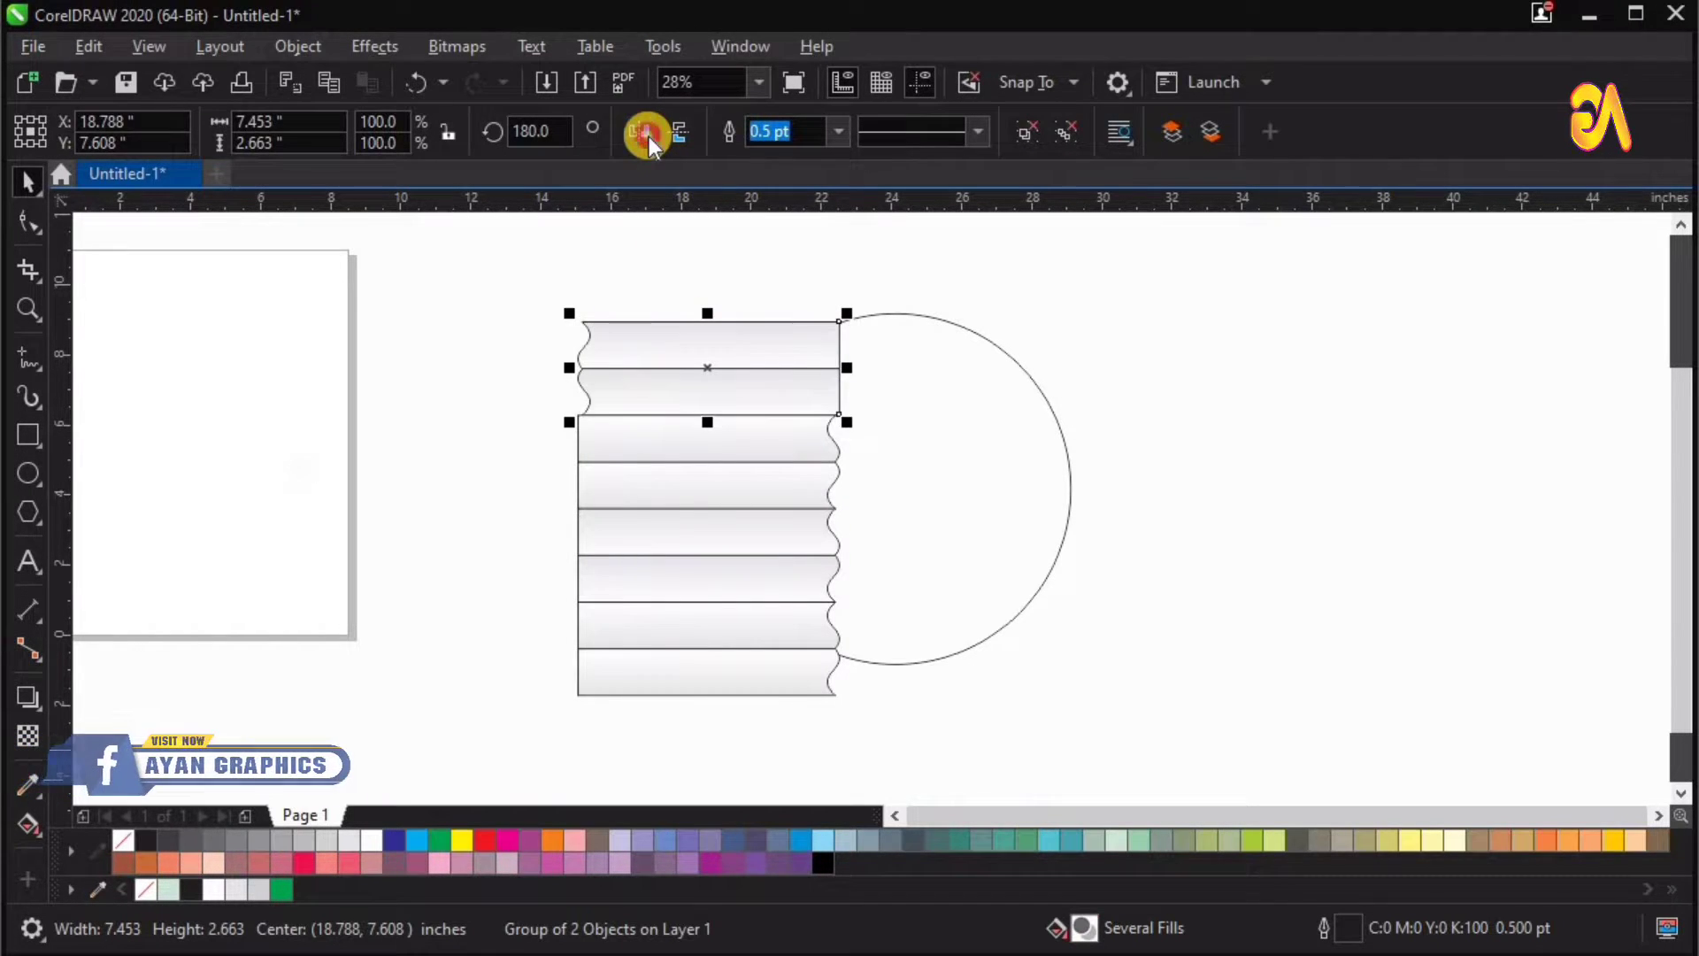
Mirror the second and the bottom strip pairs vertically so the shading runs the same way in every strip.
{"action": "left_click", "coordinate": [742, 461]}
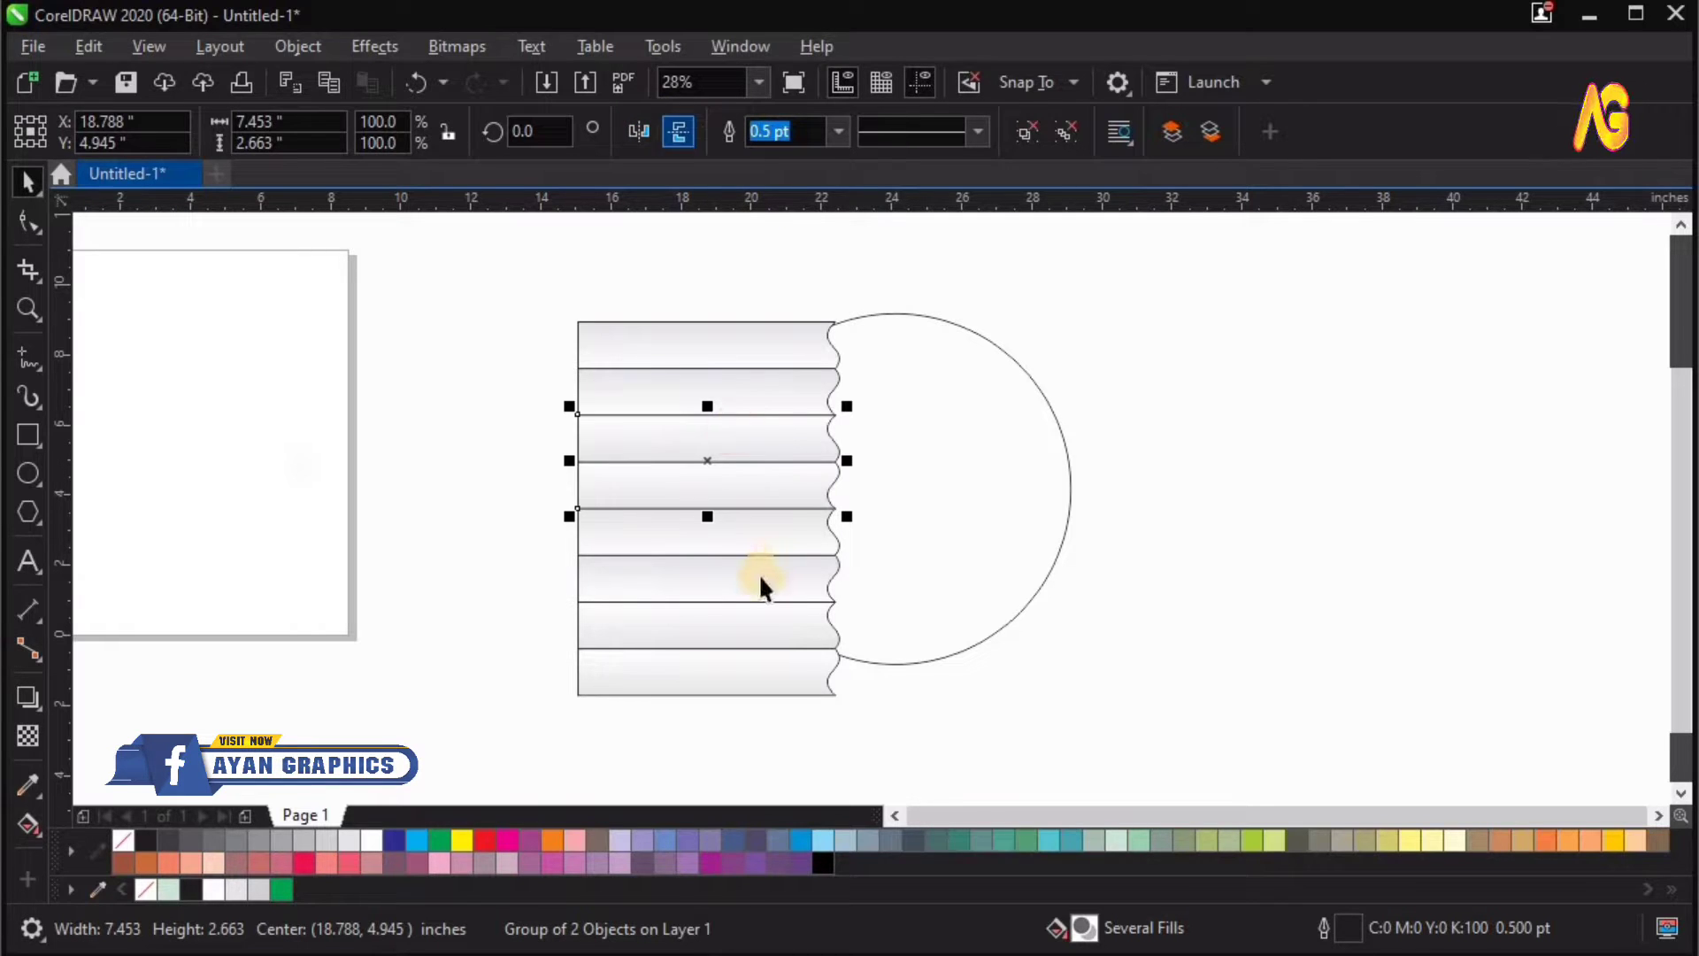
{"action": "left_click", "coordinate": [733, 645]}
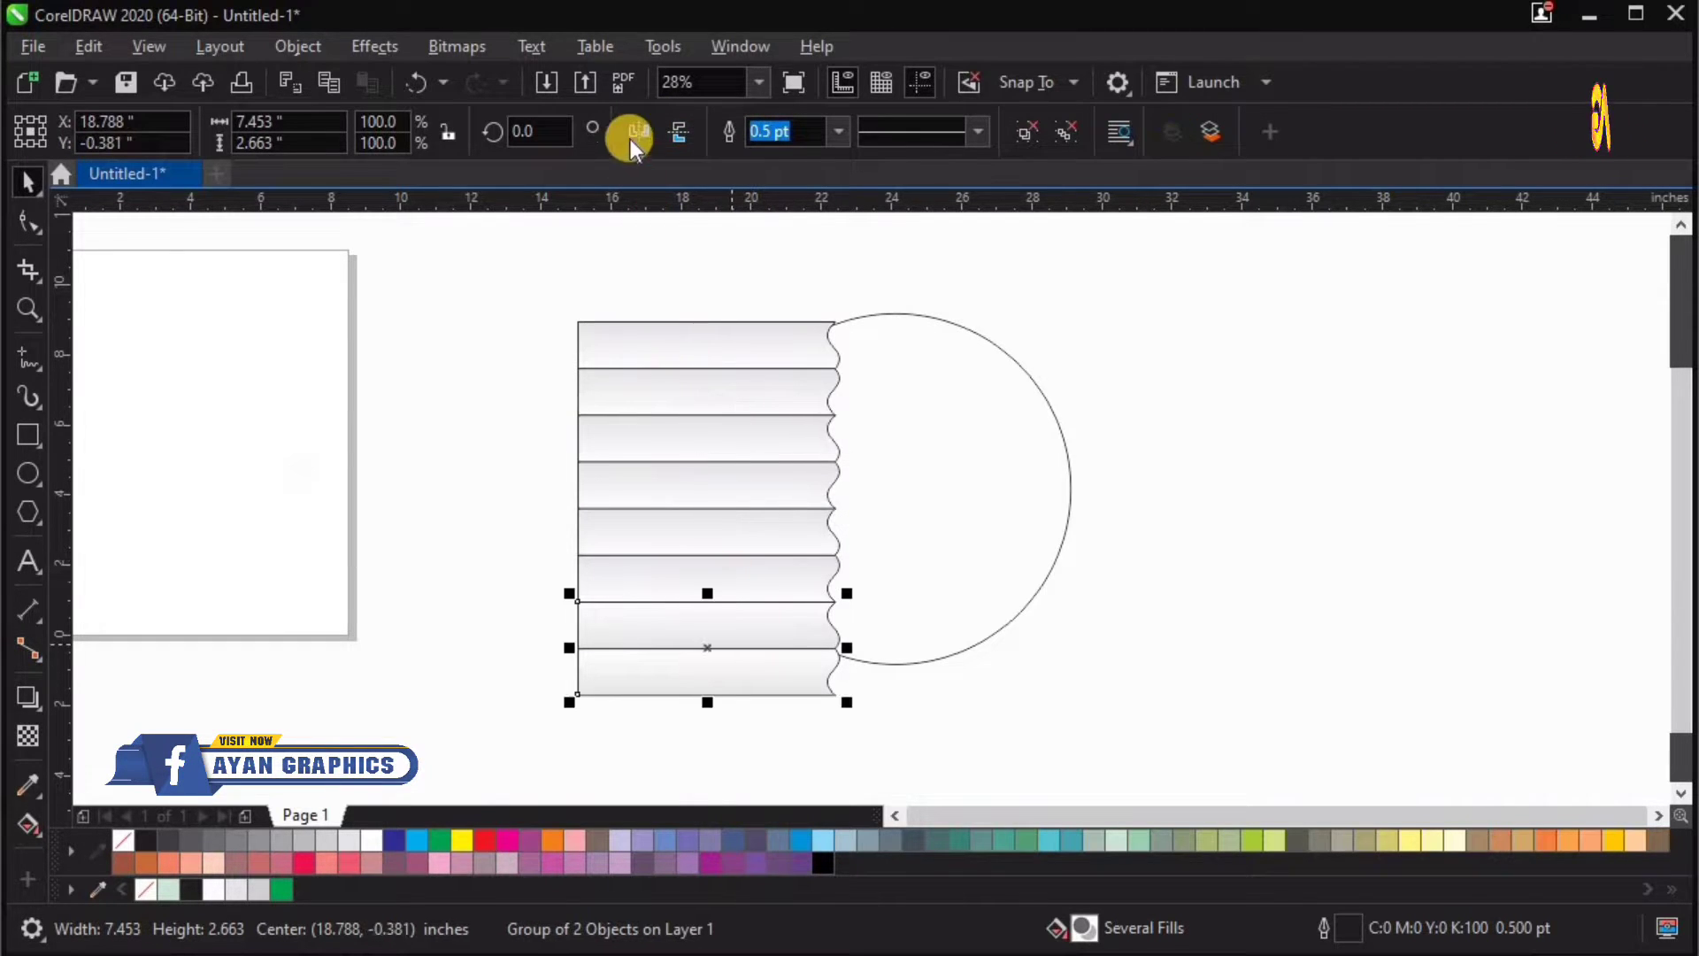
{"action": "left_click", "coordinate": [634, 136]}
Try removing the outlines from all four strip pairs.
{"action": "left_click_drag", "start_coordinate": [495, 267], "coordinate": [827, 743]}
{"action": "right_click", "coordinate": [123, 840]}
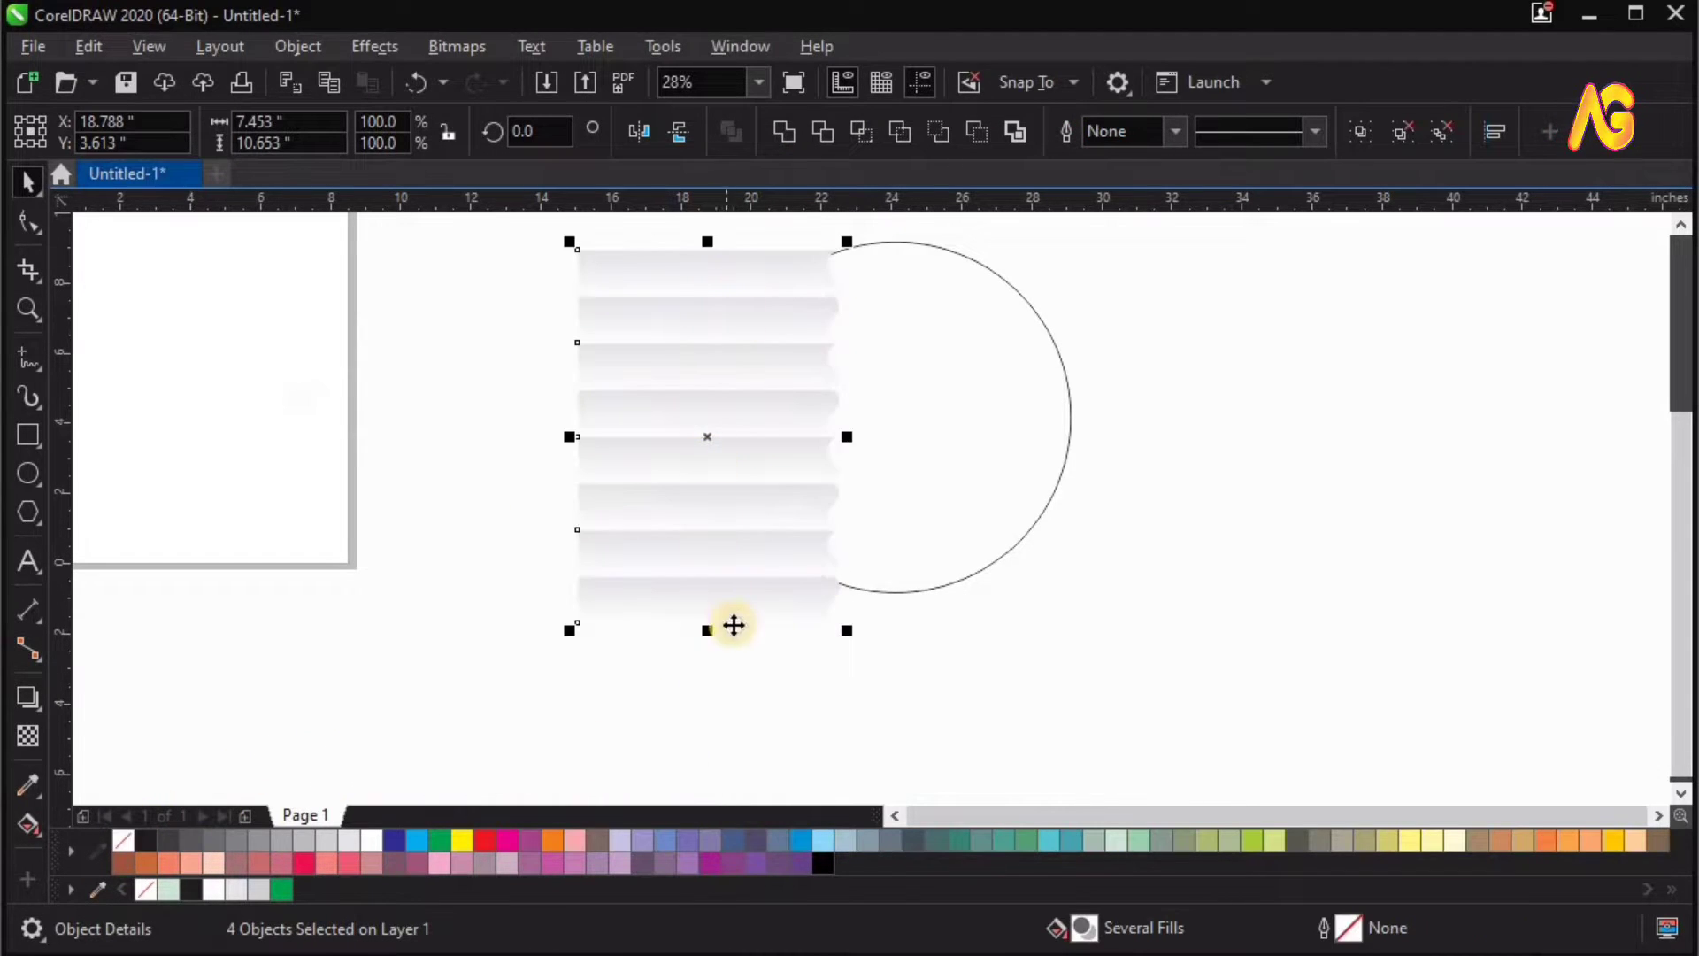
{"action": "key", "text": "ctrl+z"}
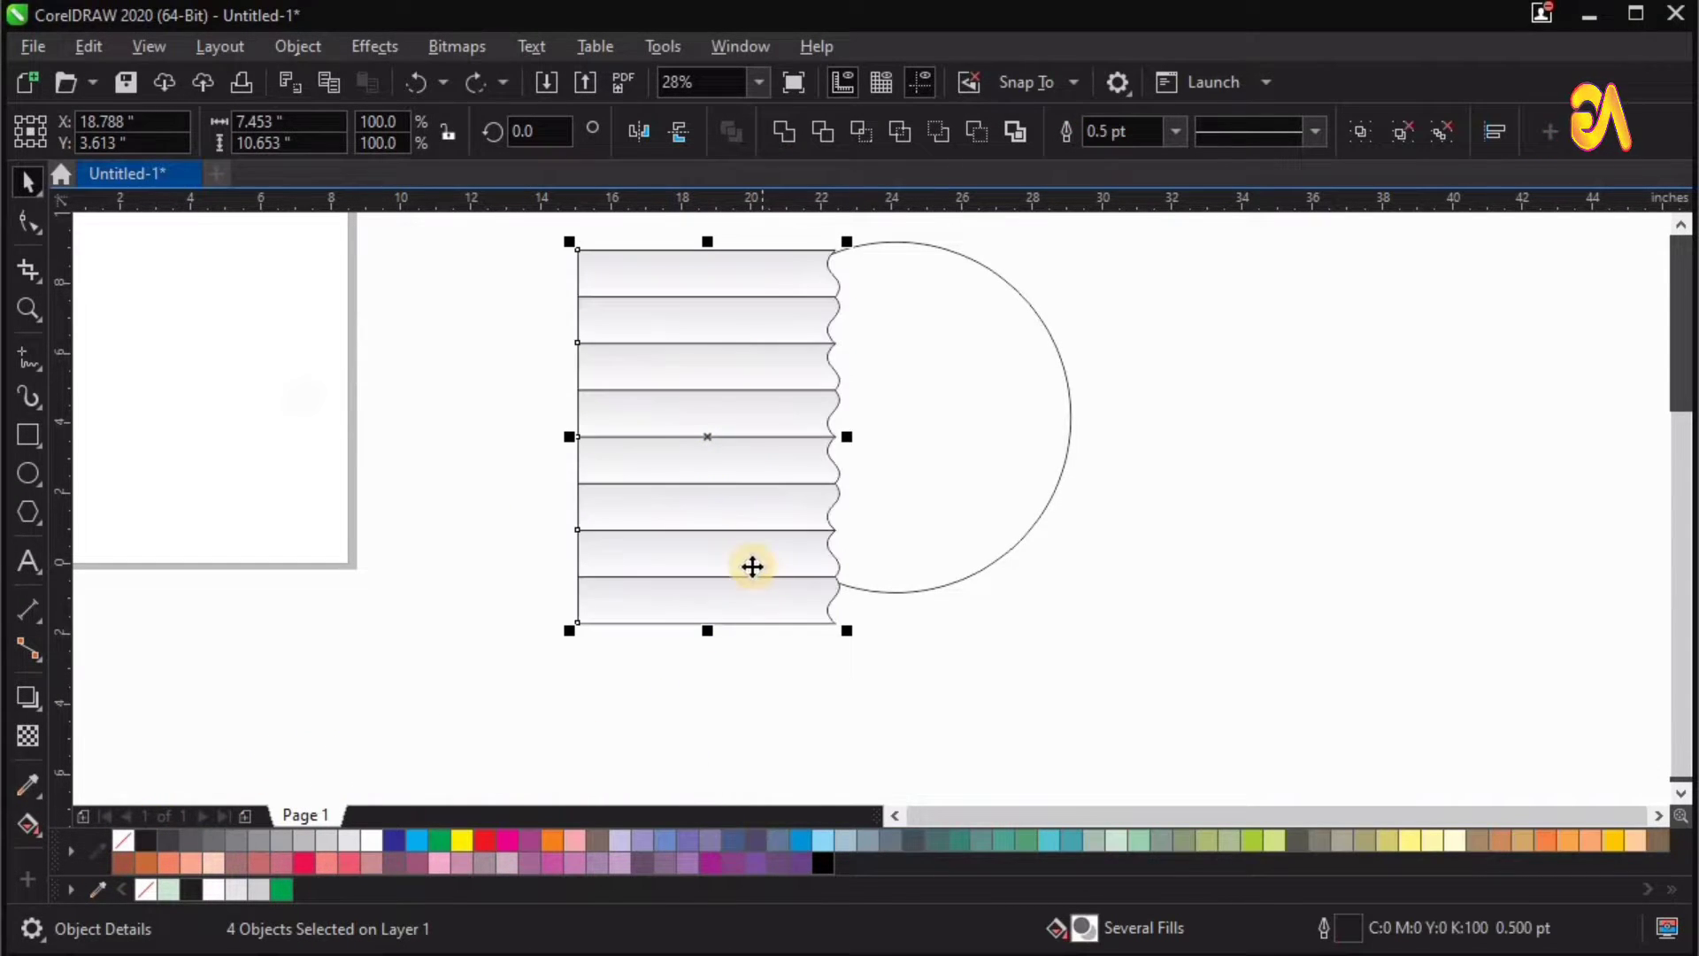
Group all four strip pairs and align the group vertically with the circle's center.
{"action": "key", "text": "ctrl+g"}
{"action": "left_click", "coordinate": [930, 455], "text": "shift"}
{"action": "key", "text": "c"}
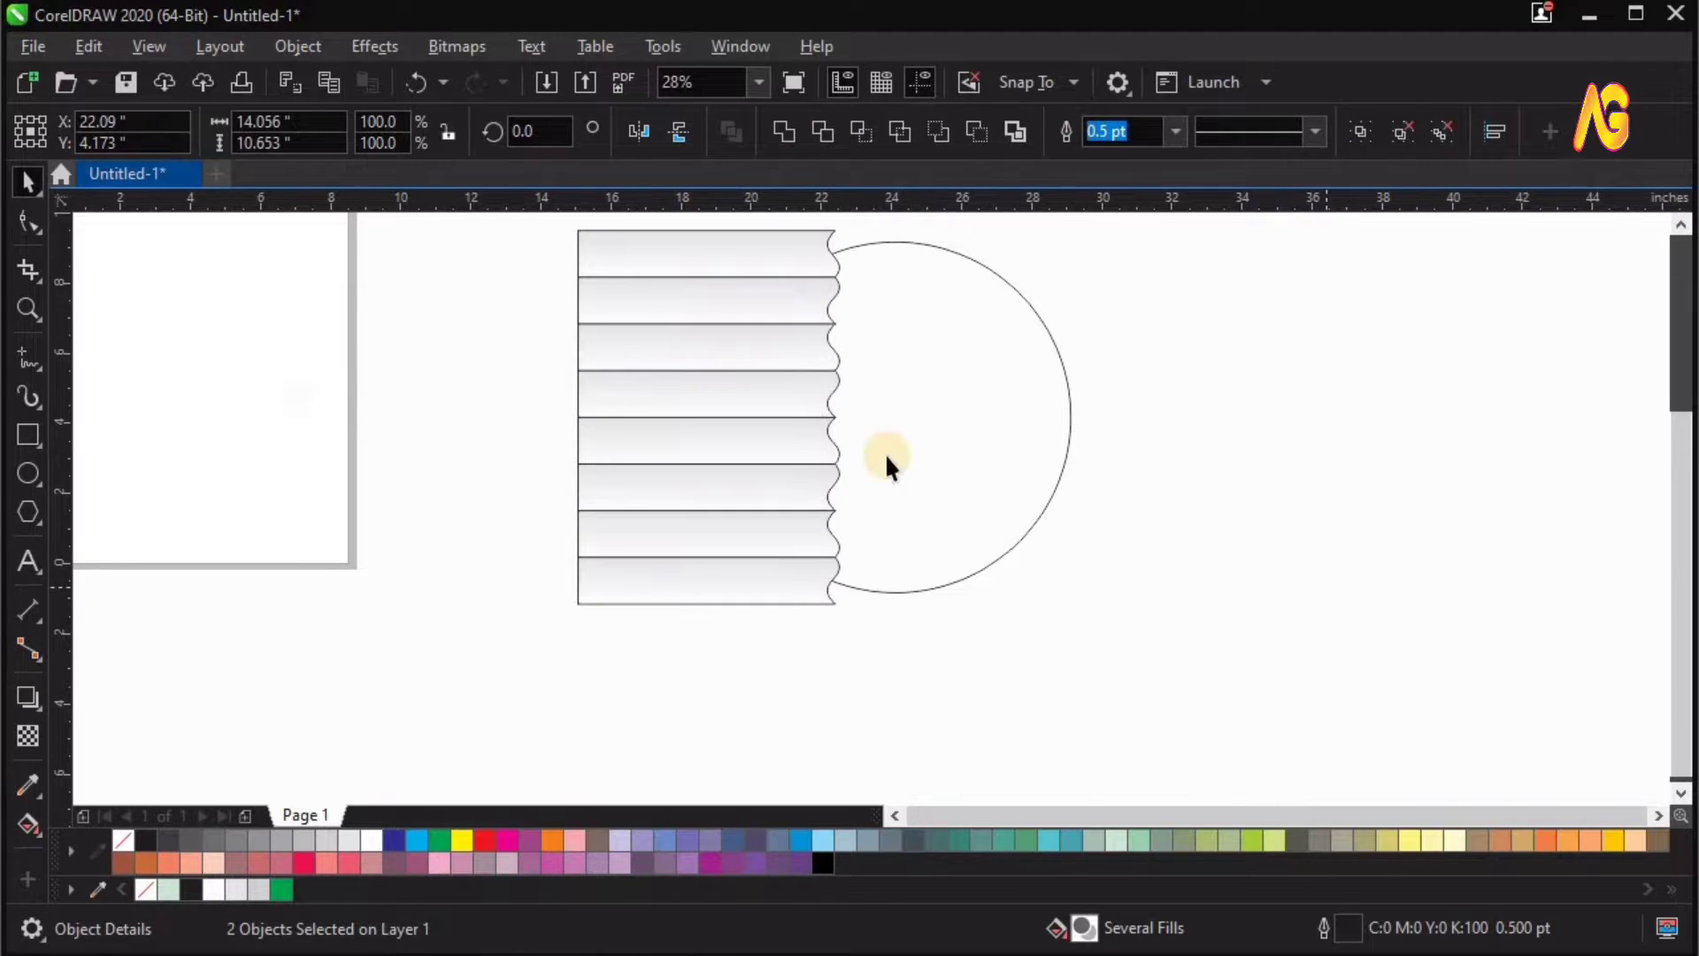
PowerClip the grouped strips inside the circle.
{"action": "scroll", "coordinate": [887, 456], "scroll_direction": "down", "scroll_amount": 2}
{"action": "key", "text": "F2"}
{"action": "left_click_drag", "start_coordinate": [1264, 272], "coordinate": [639, 567]}
{"action": "left_click", "coordinate": [587, 508]}
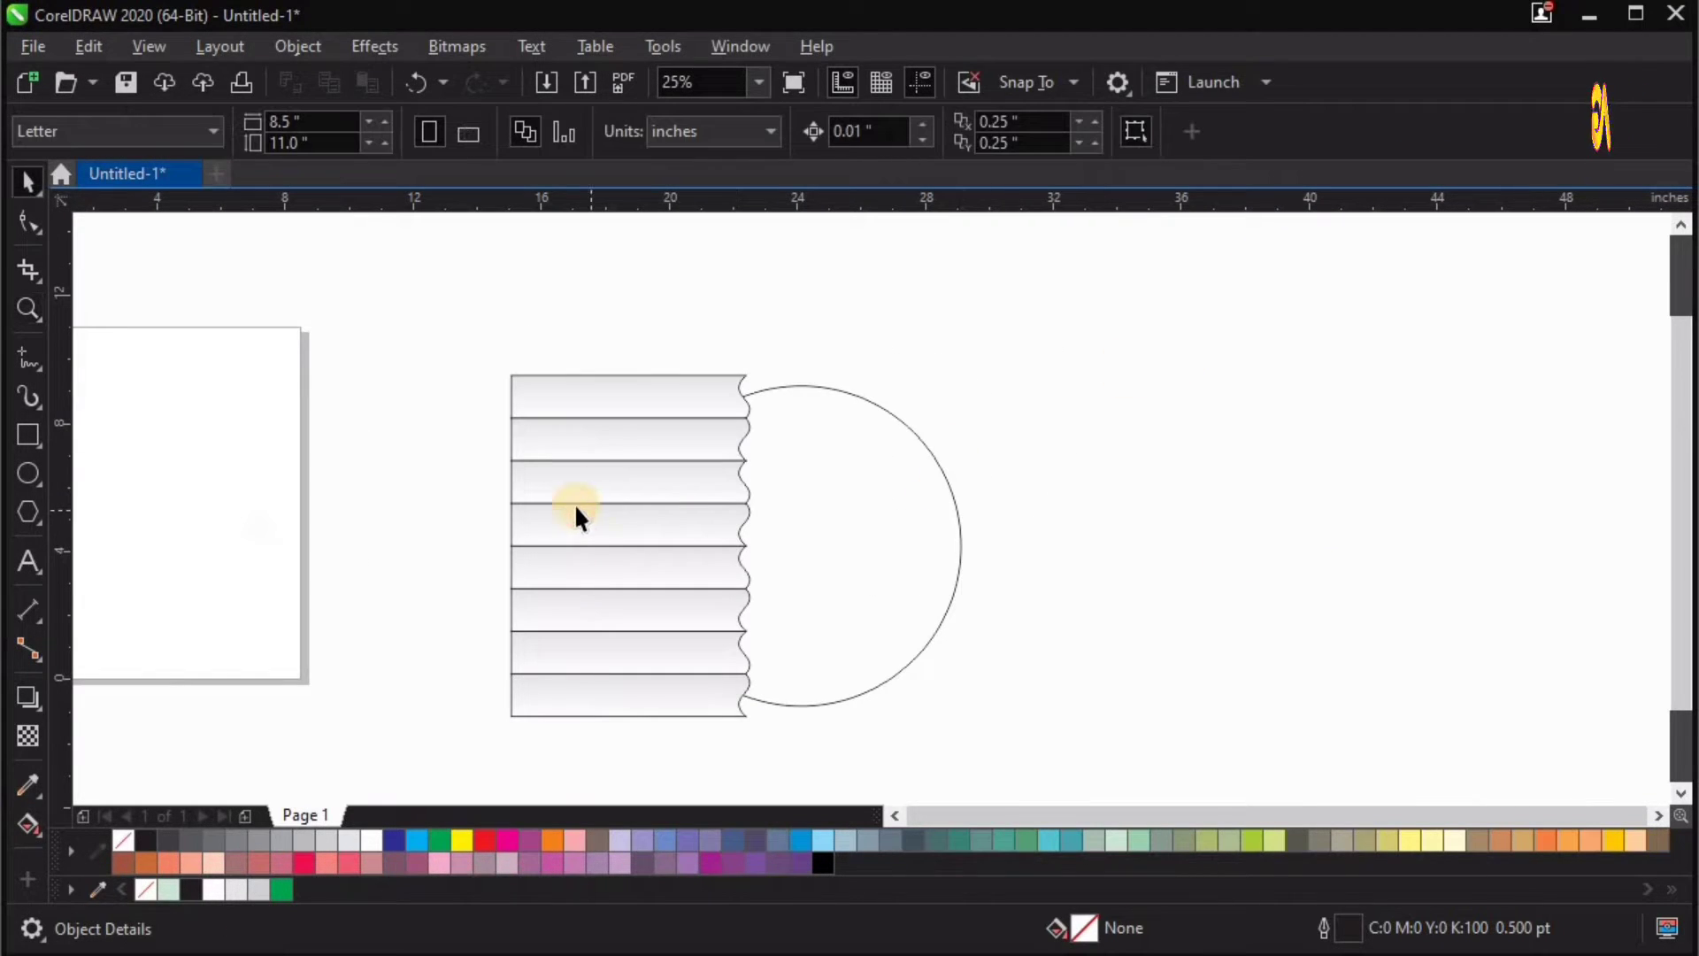
{"action": "left_click", "coordinate": [322, 49]}
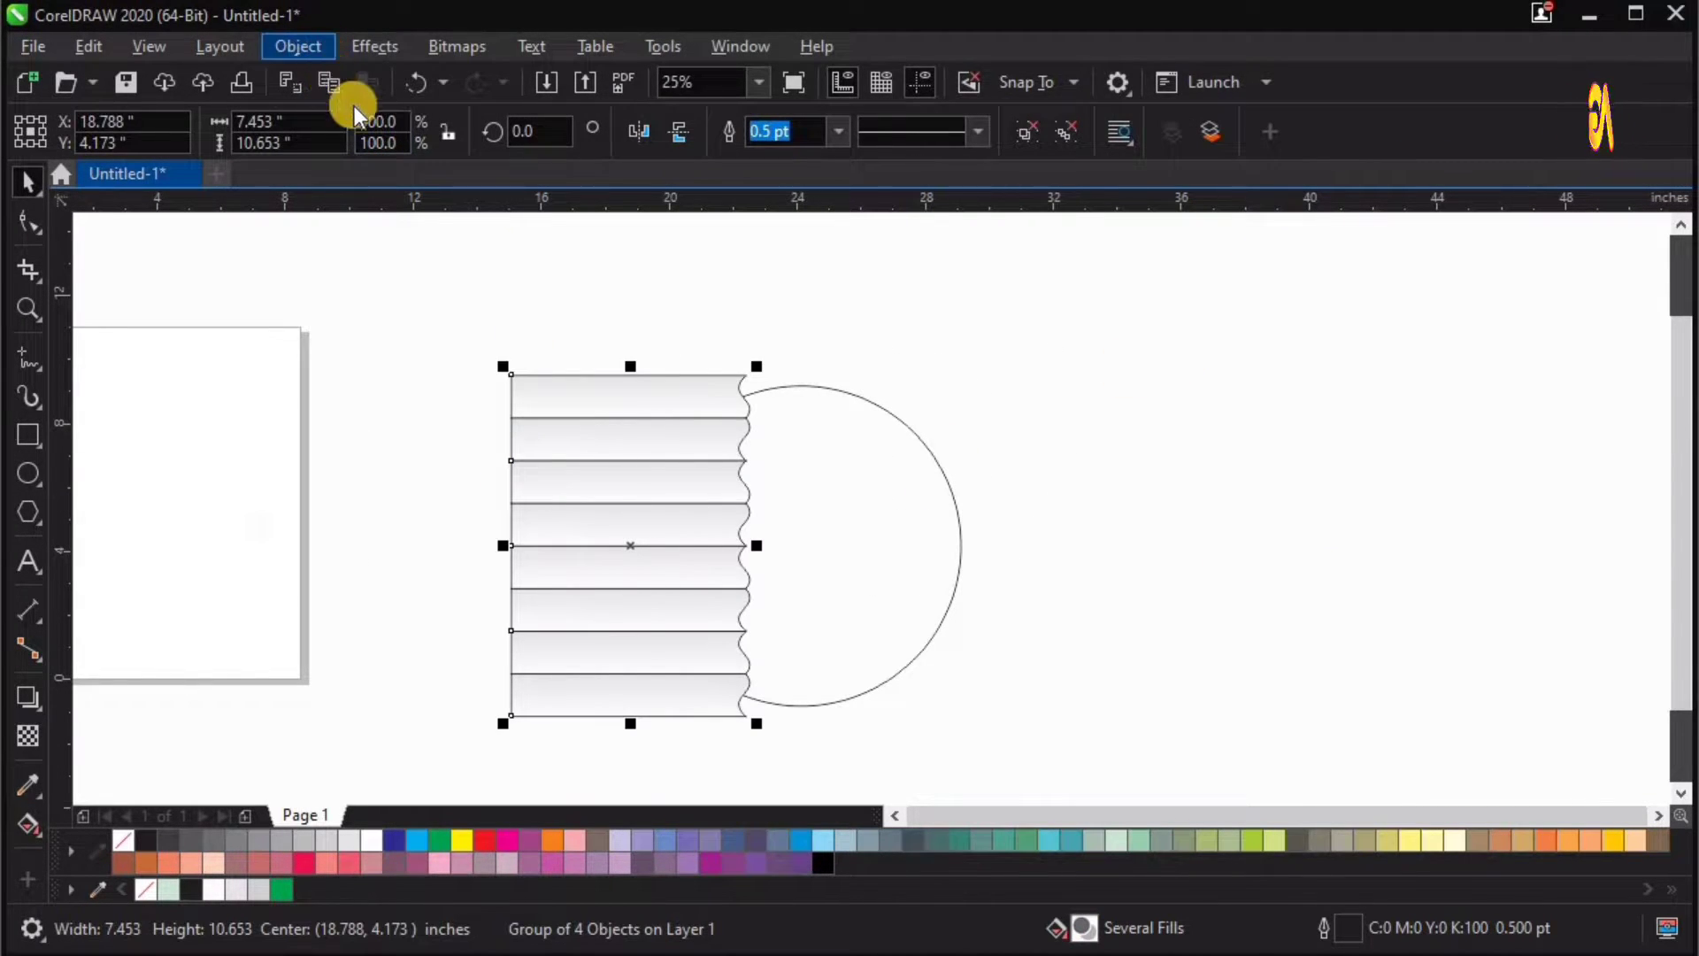
{"action": "mouse_move", "coordinate": [461, 149]}
{"action": "left_click", "coordinate": [794, 153]}
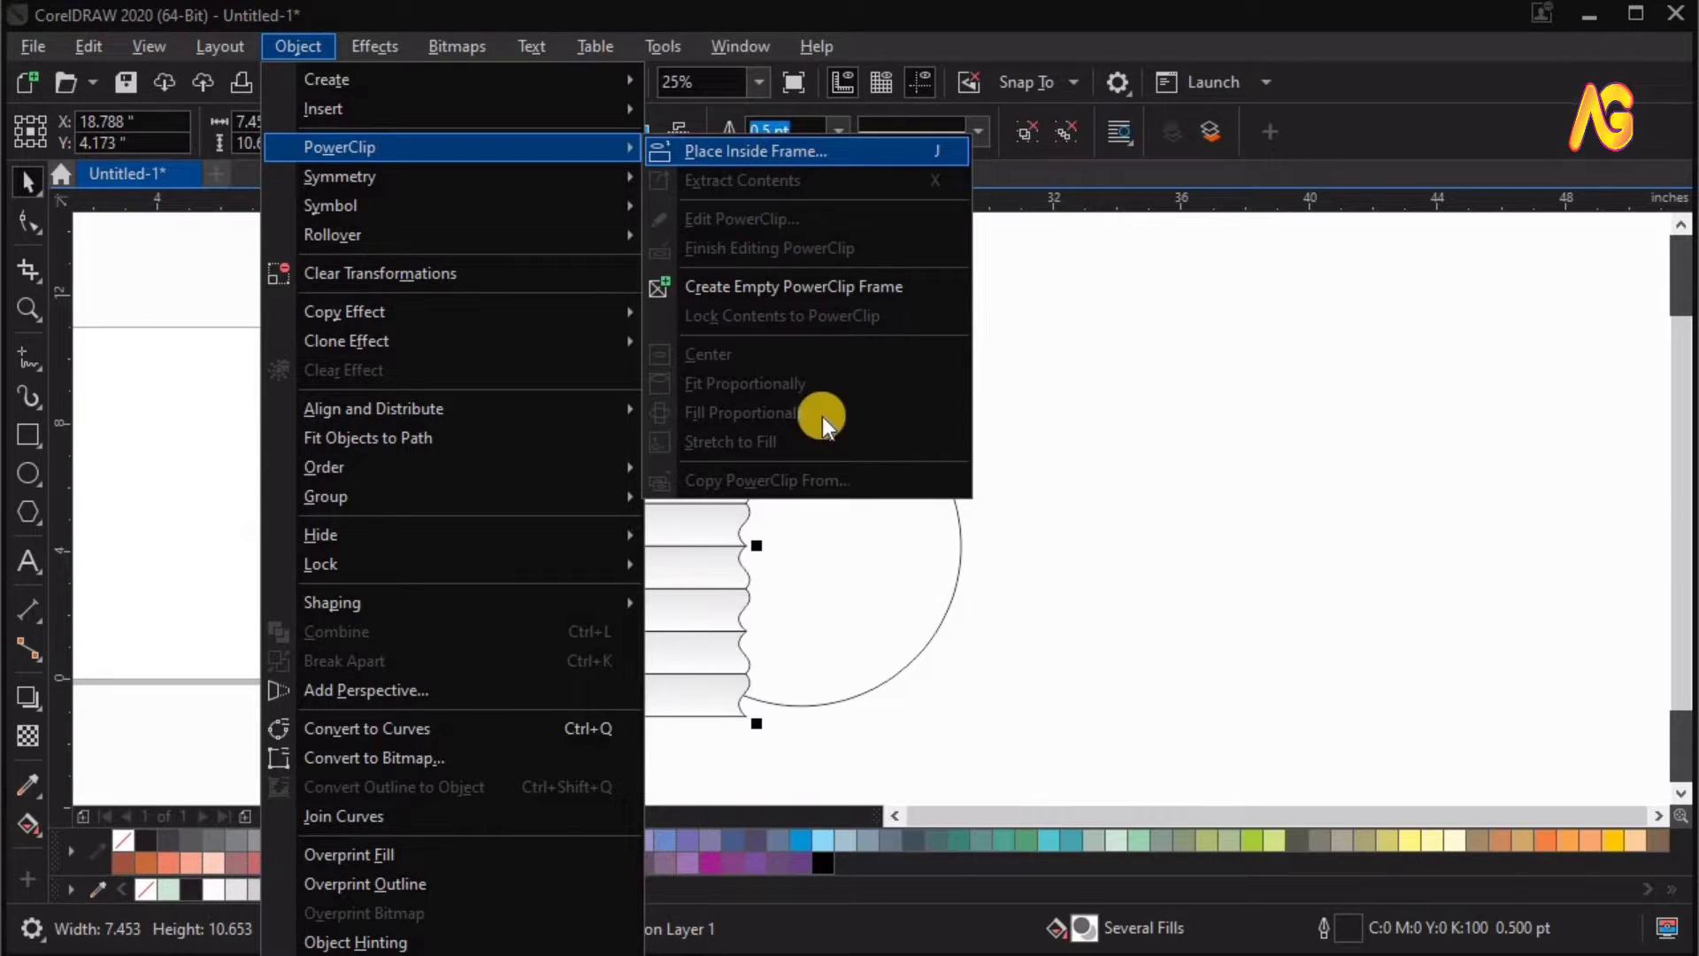
{"action": "left_click", "coordinate": [834, 439]}
Fill the PowerClip circle with yellow.
{"action": "key", "text": "F2"}
{"action": "left_click_drag", "start_coordinate": [485, 352], "coordinate": [1069, 776]}
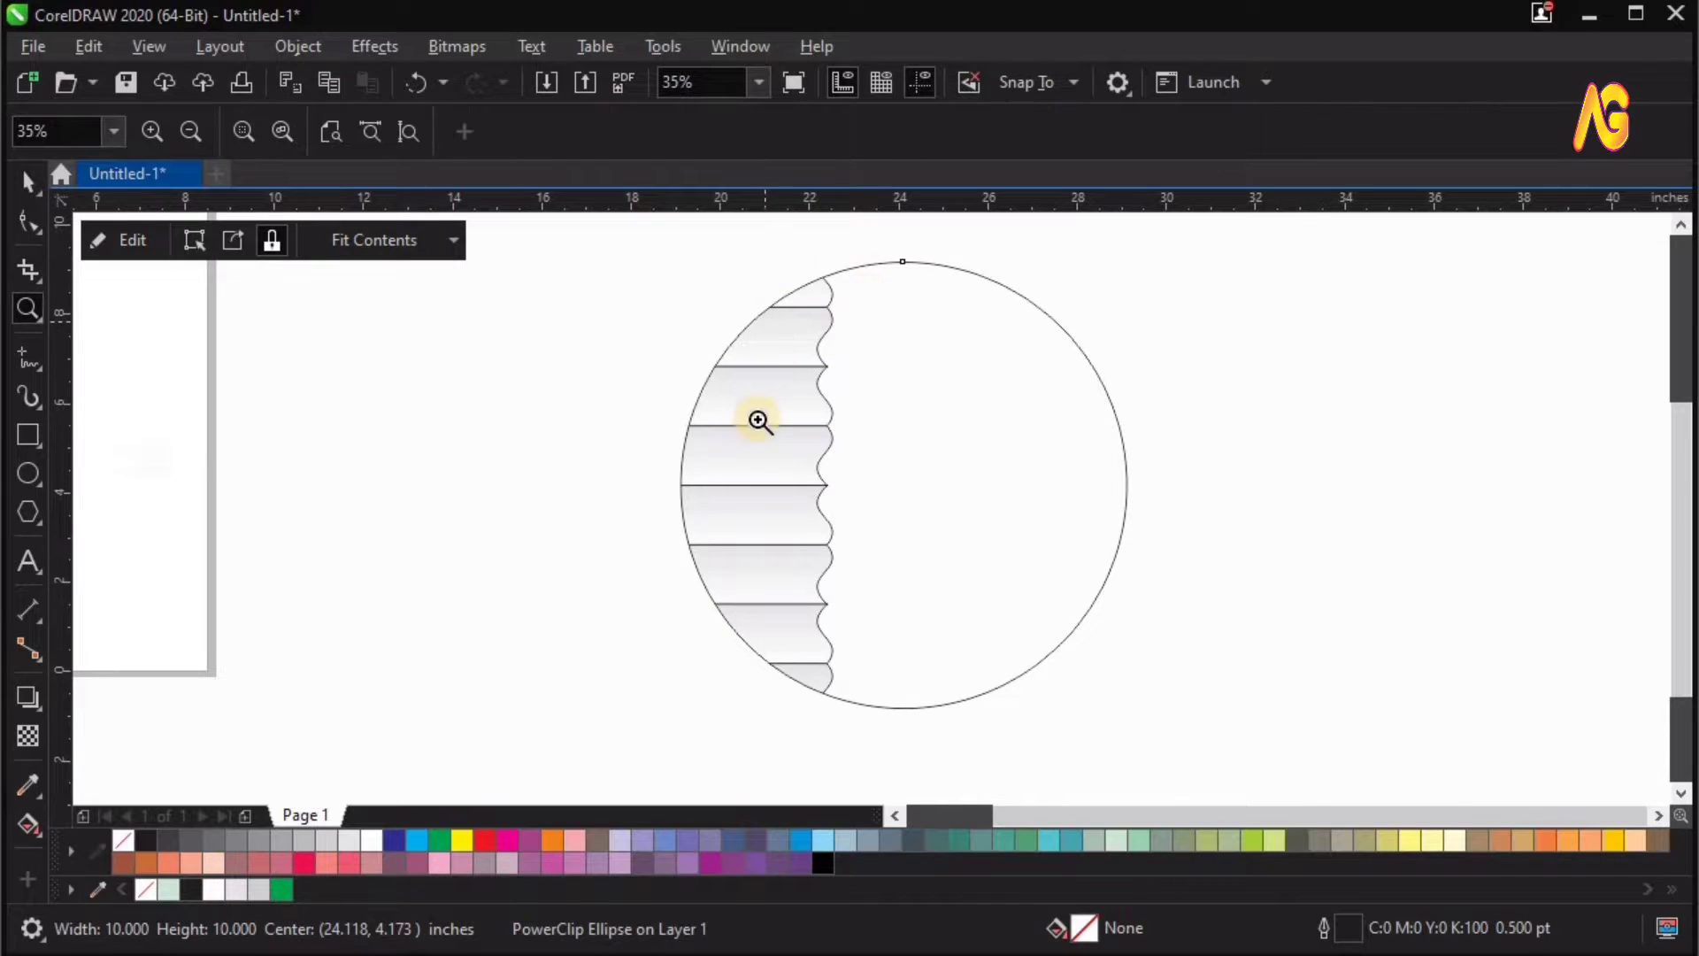
{"action": "scroll", "coordinate": [1102, 585], "scroll_direction": "up", "scroll_amount": 1}
{"action": "key", "text": "space"}
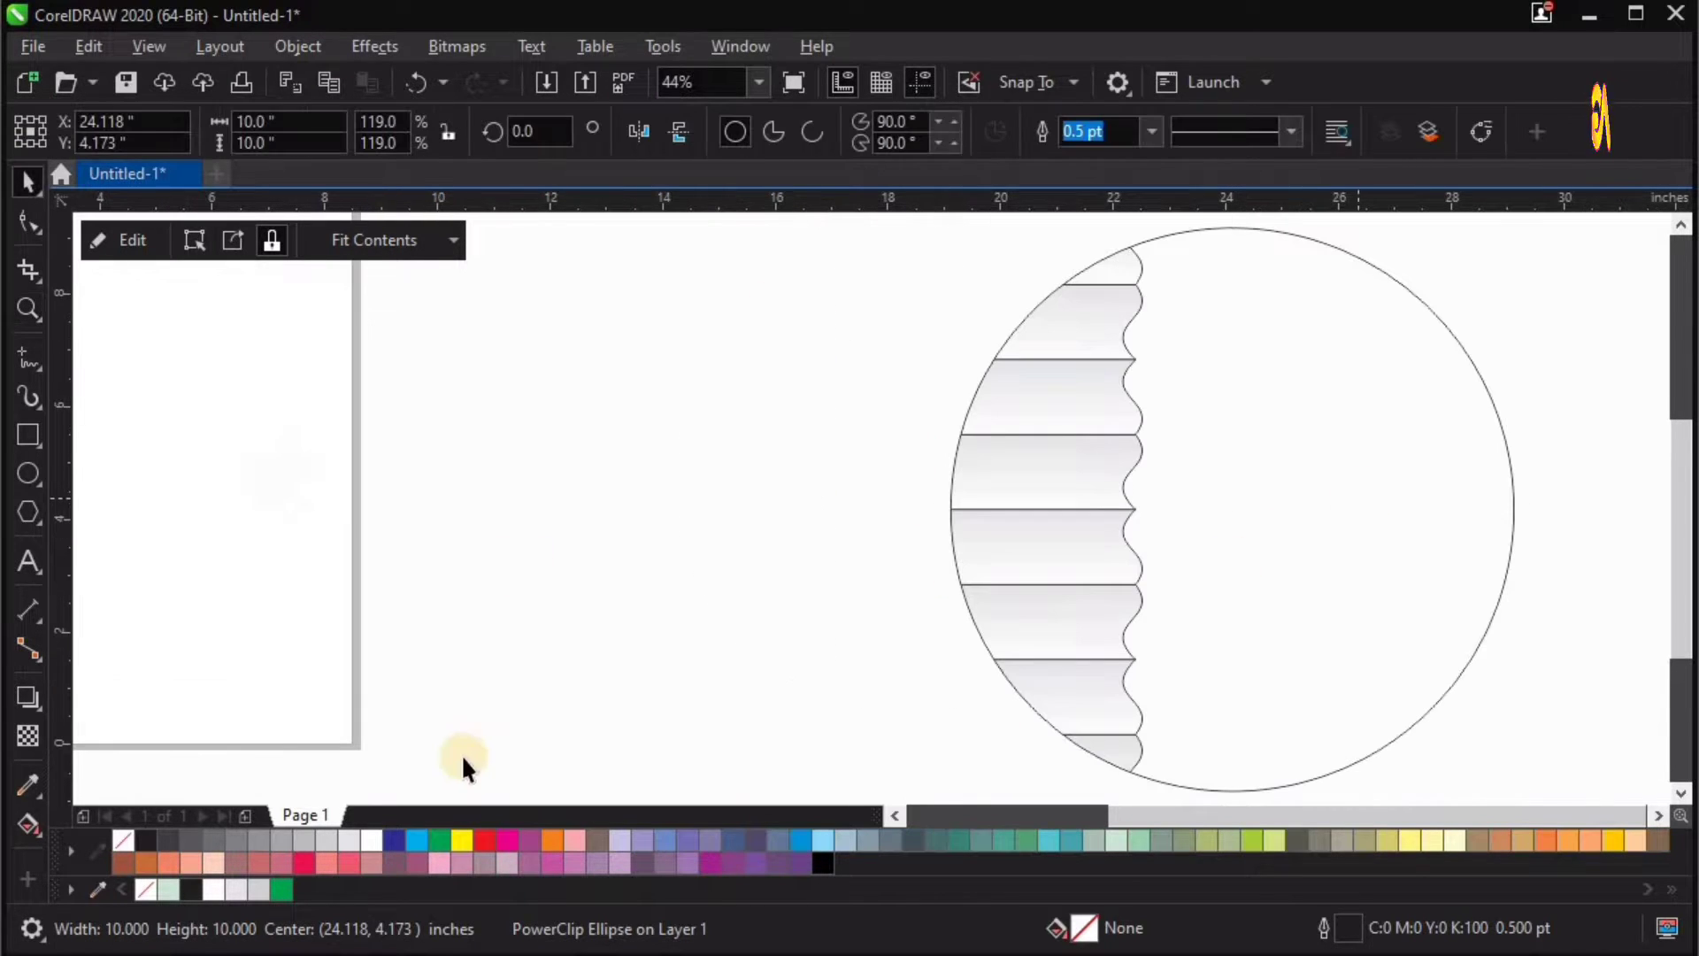
{"action": "left_click", "coordinate": [451, 839]}
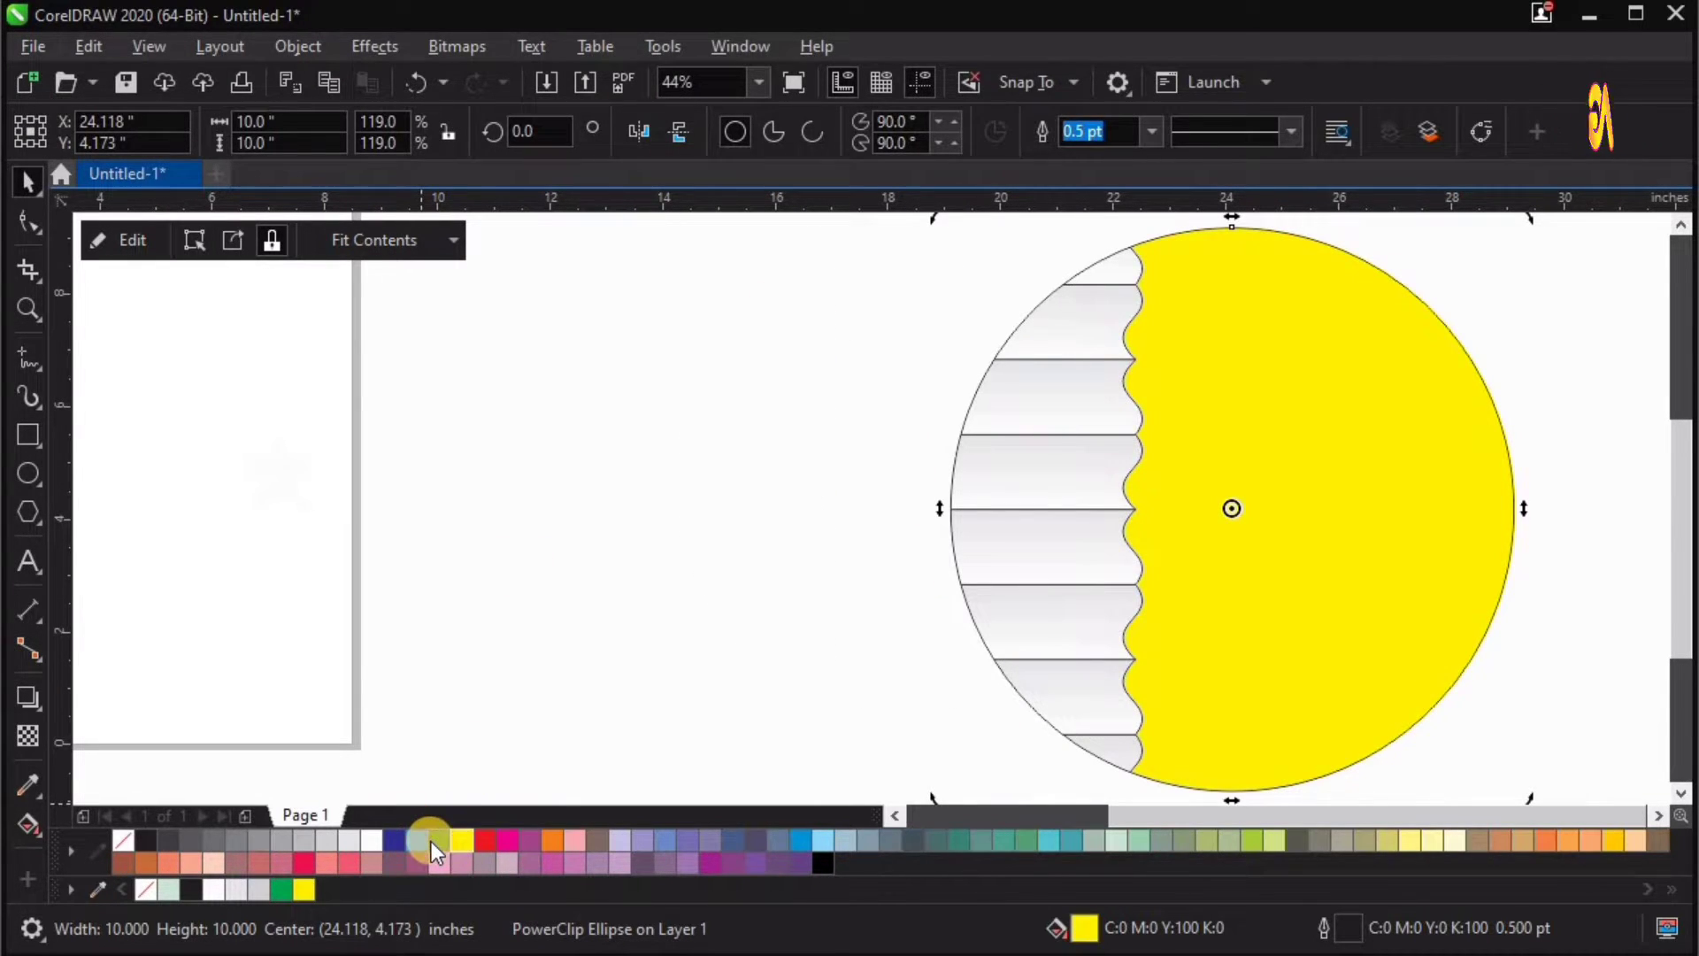
Fill the PowerClip circle with green, change it to an elliptical fountain fill, and shift the fill's center slightly right and up.
{"action": "scroll", "coordinate": [990, 539], "scroll_direction": "down", "scroll_amount": 2}
{"action": "key", "text": "z"}
{"action": "left_click_drag", "start_coordinate": [837, 303], "coordinate": [1442, 732]}
{"action": "key", "text": "space"}
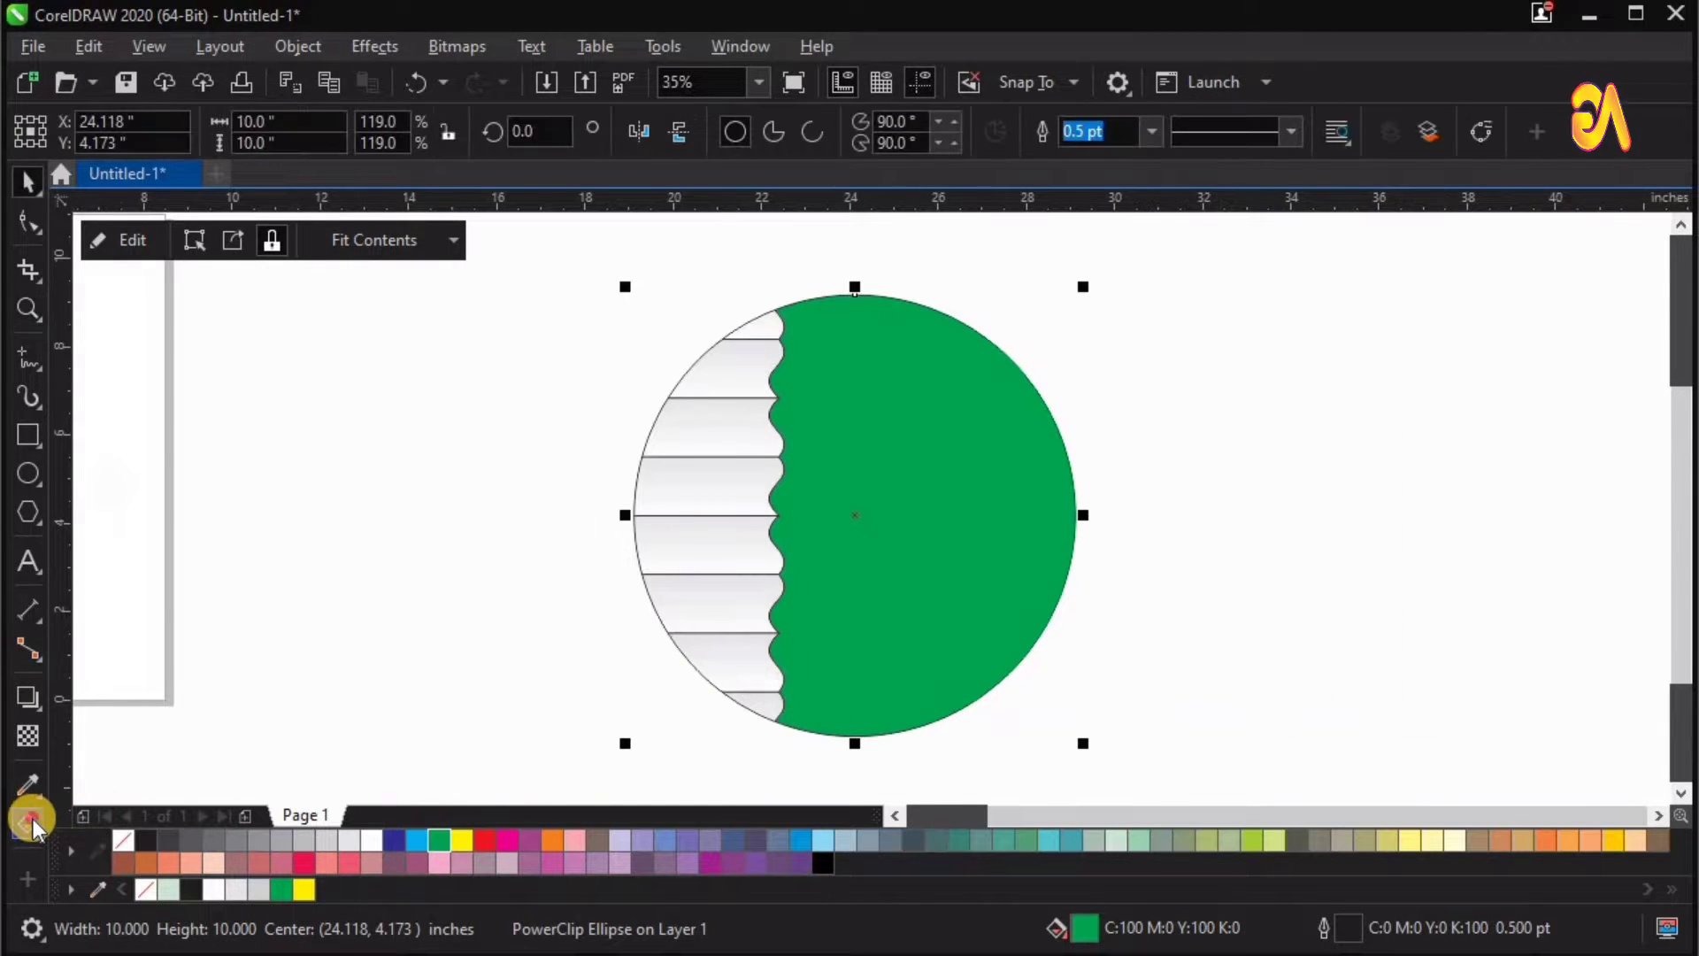
{"action": "left_click", "coordinate": [270, 252]}
{"action": "left_click", "coordinate": [114, 131]}
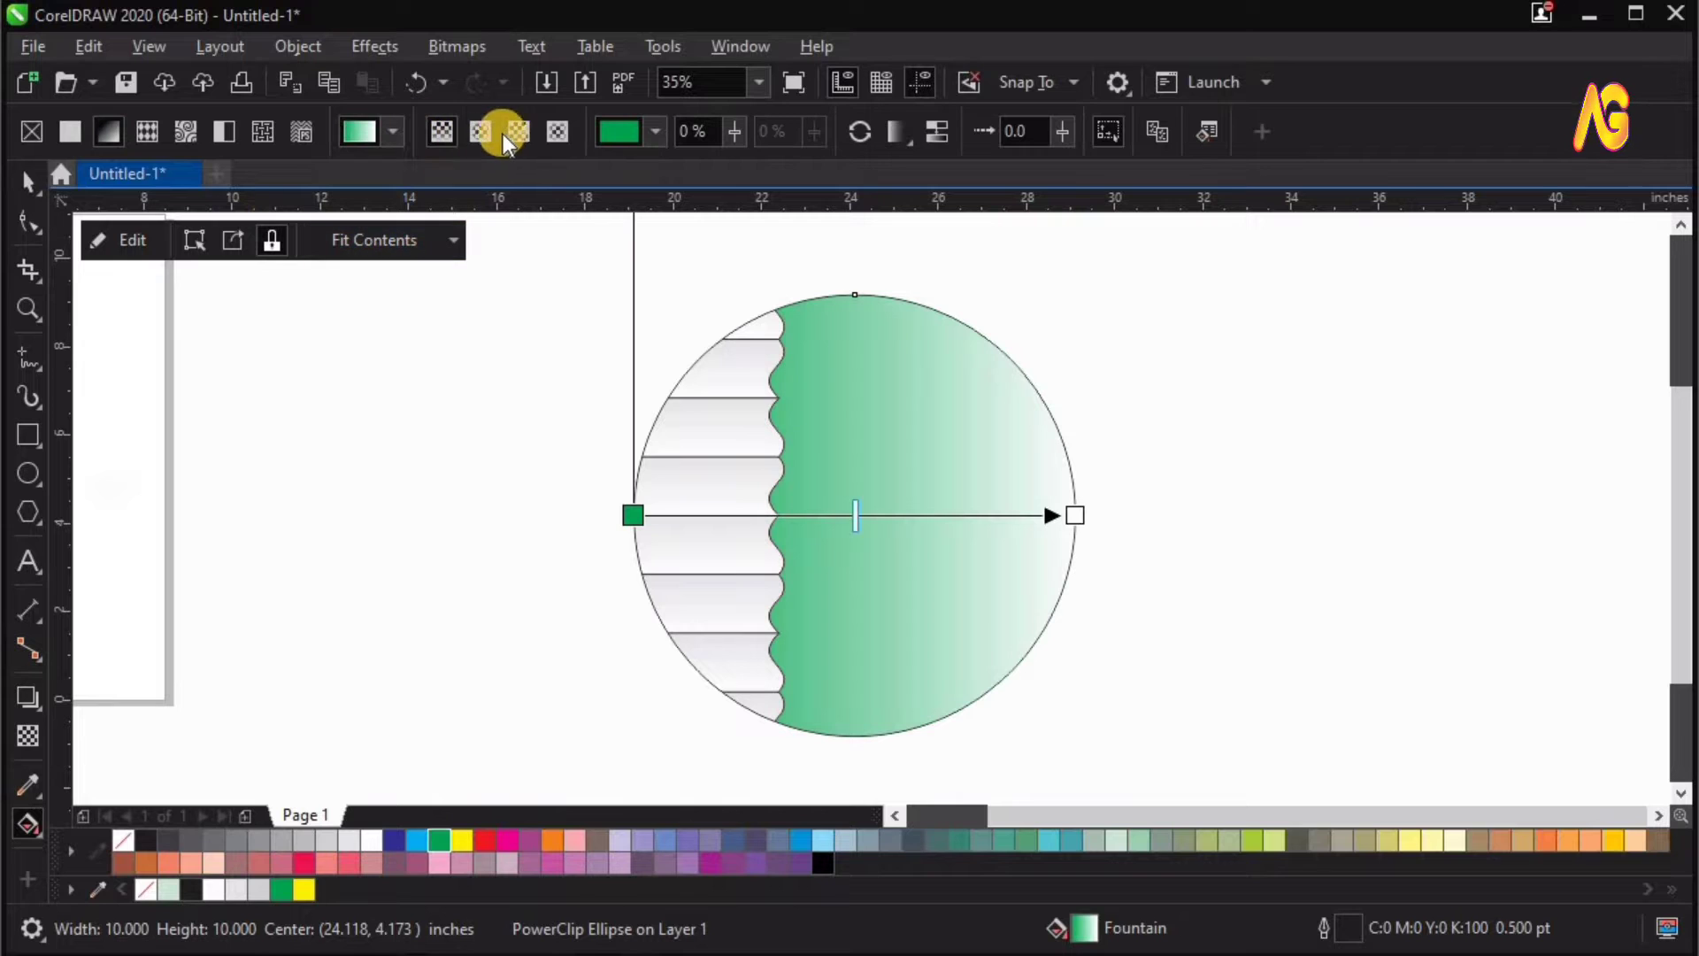
{"action": "left_click", "coordinate": [478, 133]}
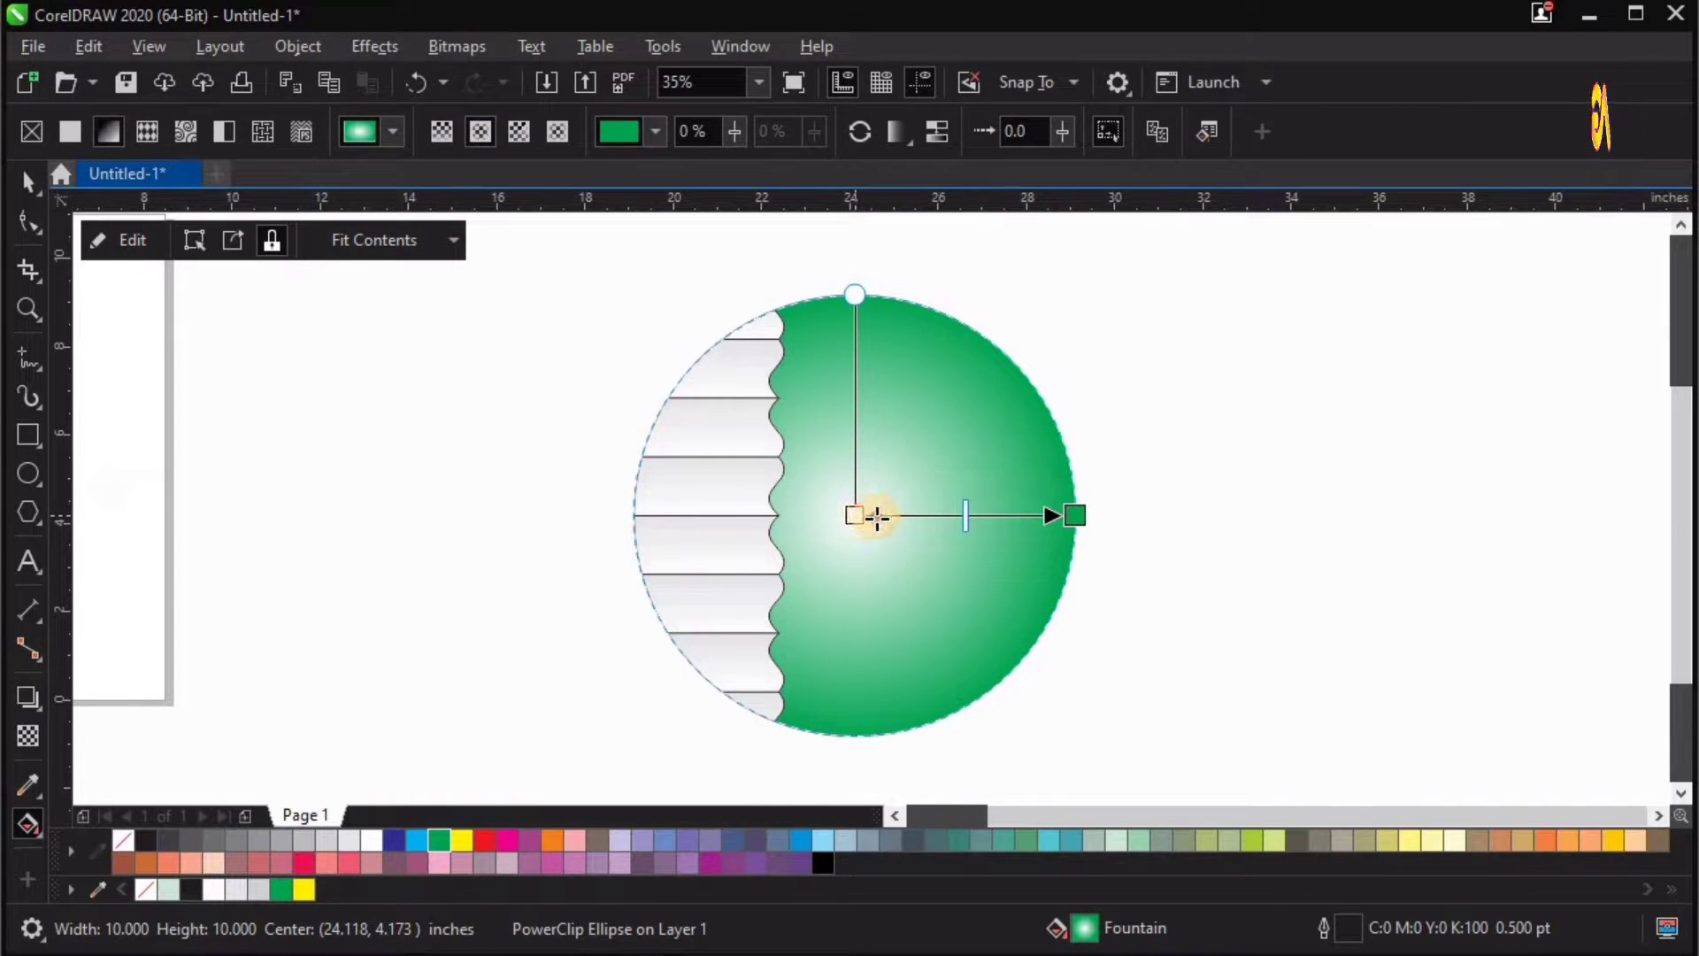
{"action": "left_click_drag", "start_coordinate": [855, 516], "coordinate": [883, 507]}
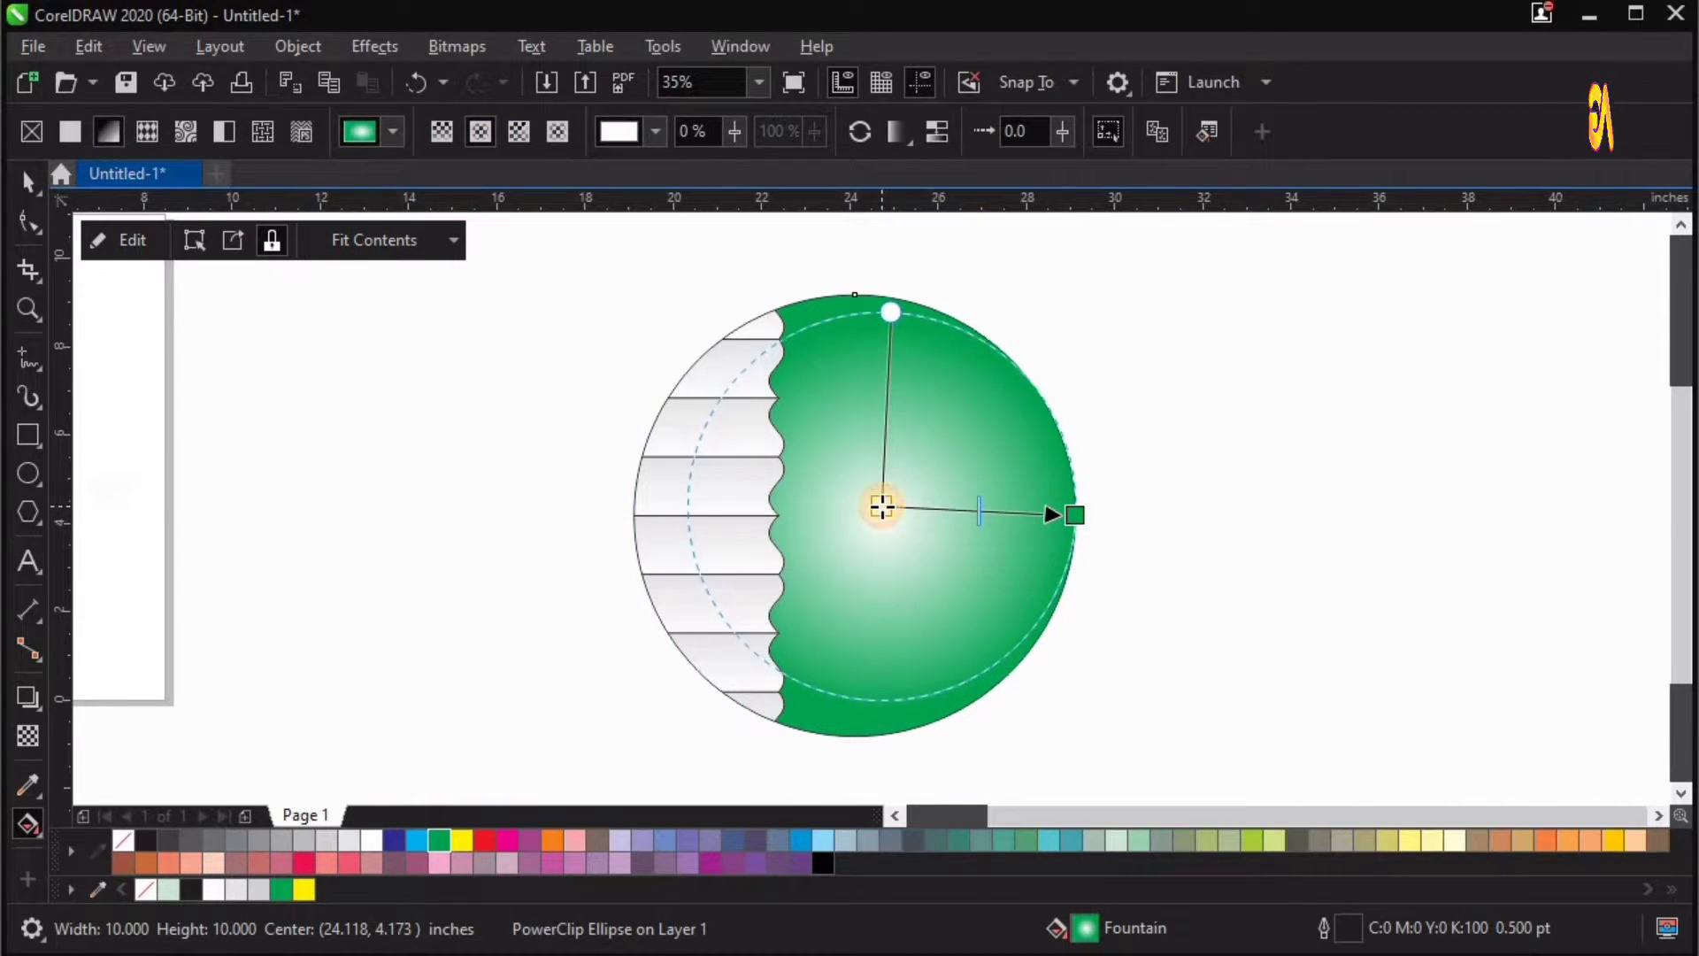
Set the fountain fill's center color to green and its edge color to C100 M0 Y100 K50.
{"action": "left_click", "coordinate": [443, 839]}
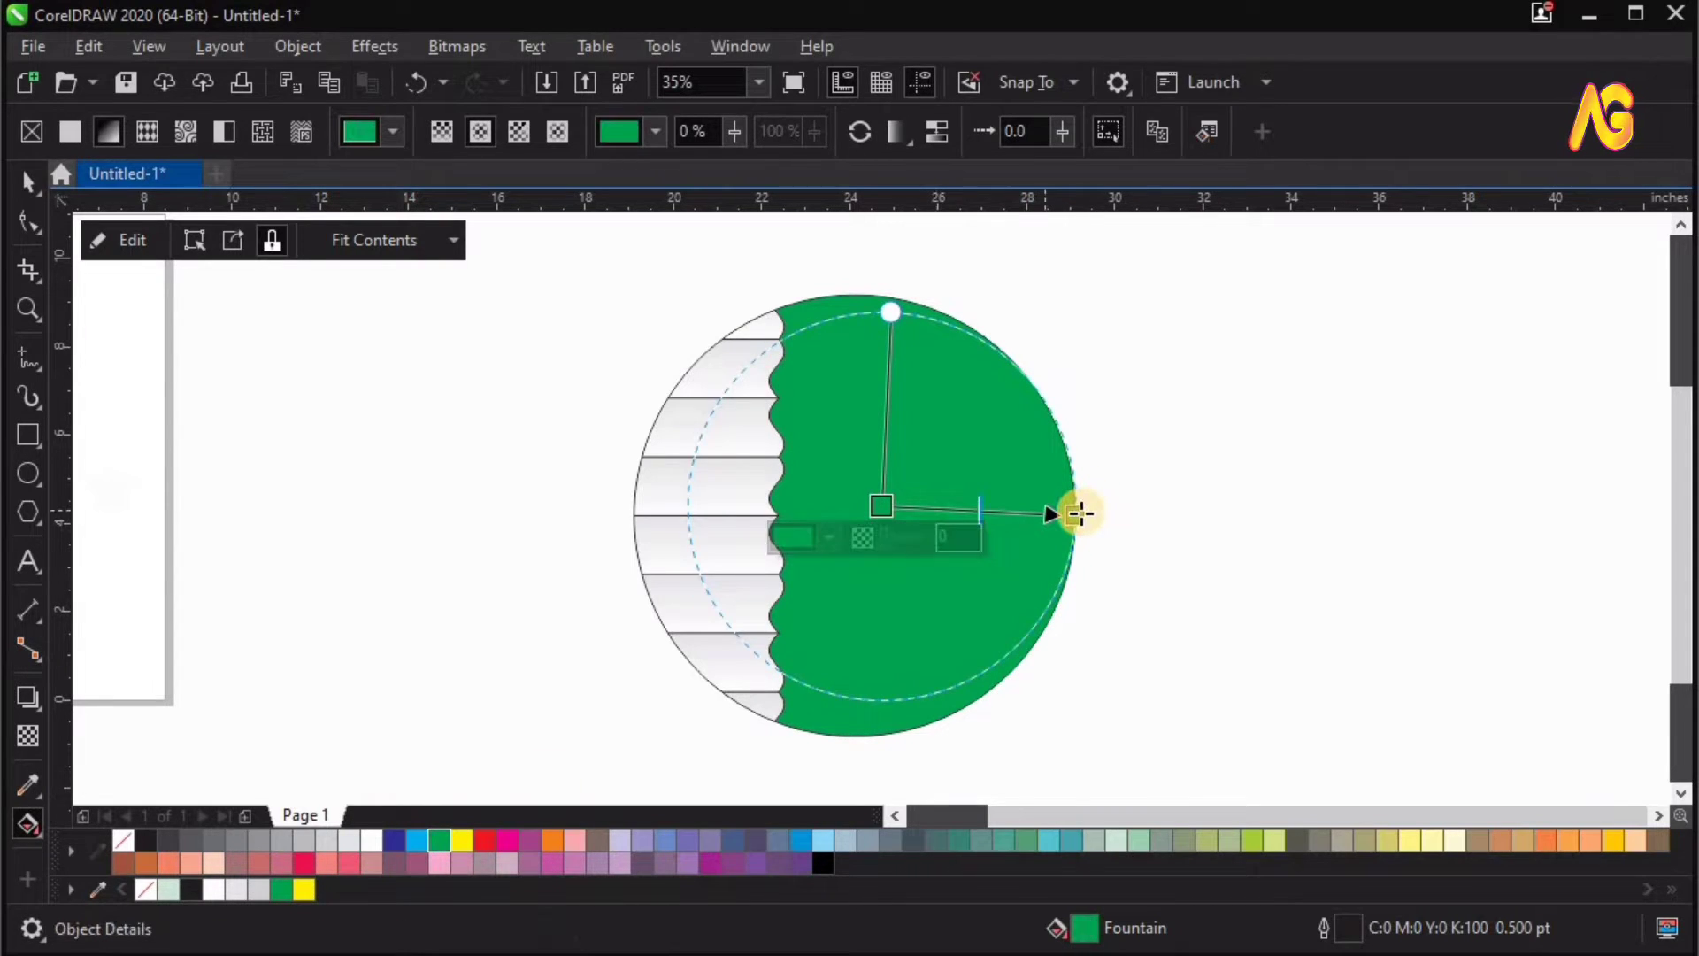
{"action": "left_click", "coordinate": [1078, 515]}
{"action": "left_click", "coordinate": [990, 542]}
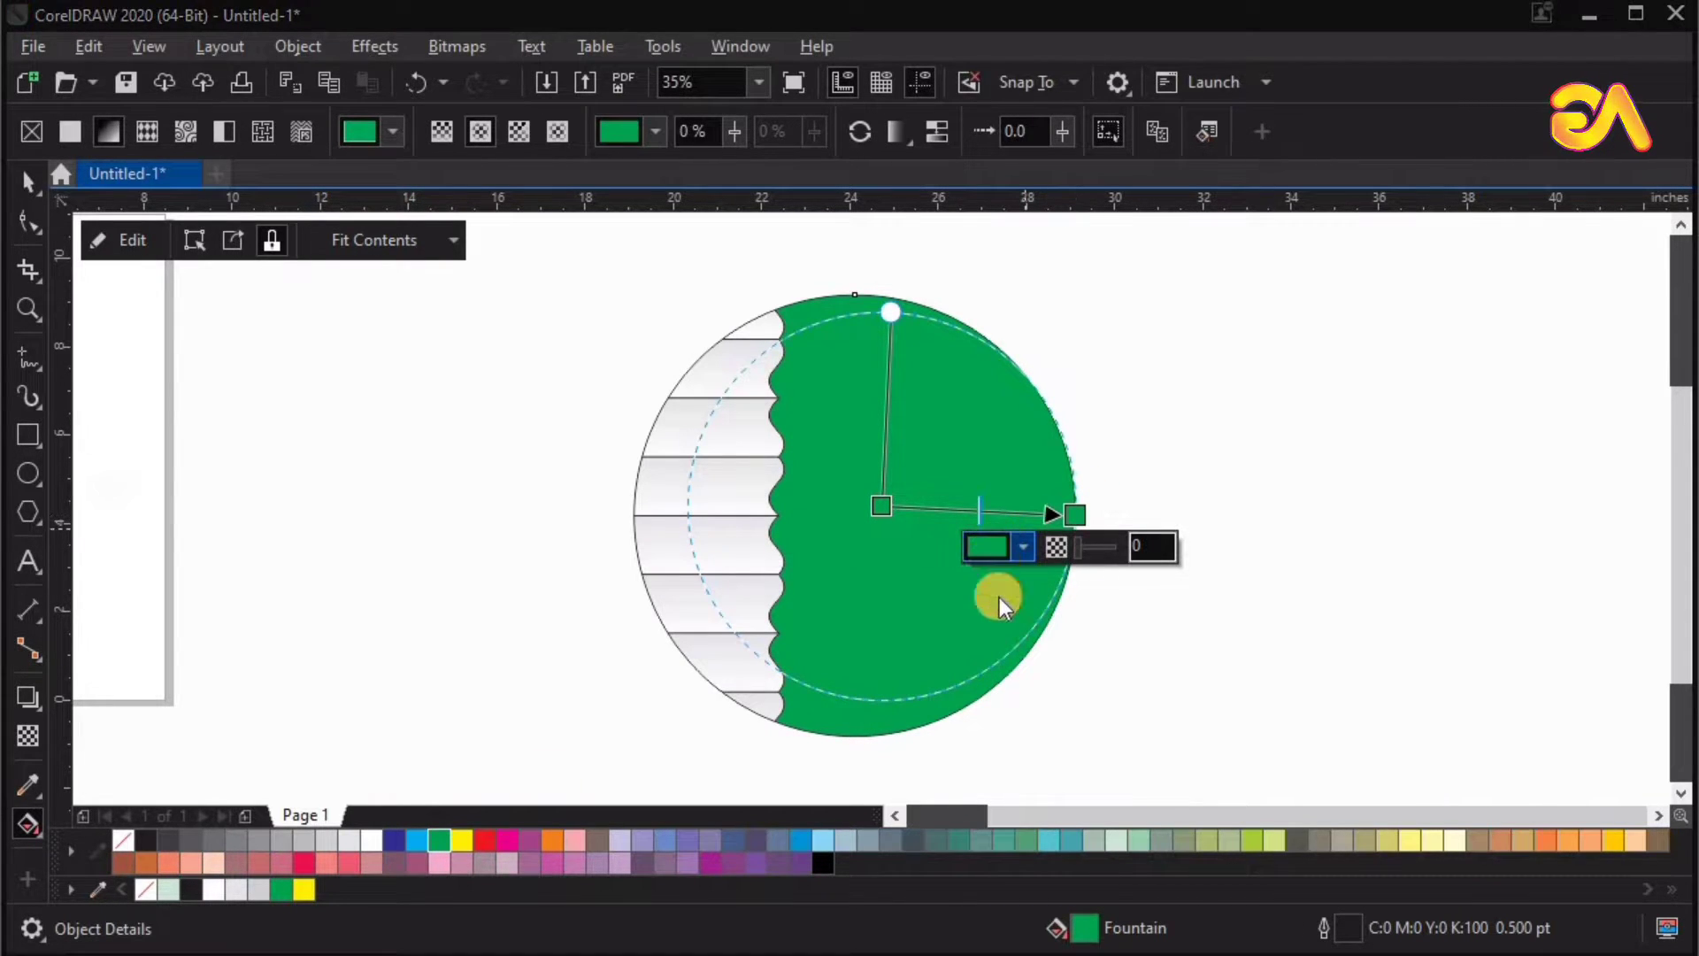
{"action": "left_click", "coordinate": [993, 599]}
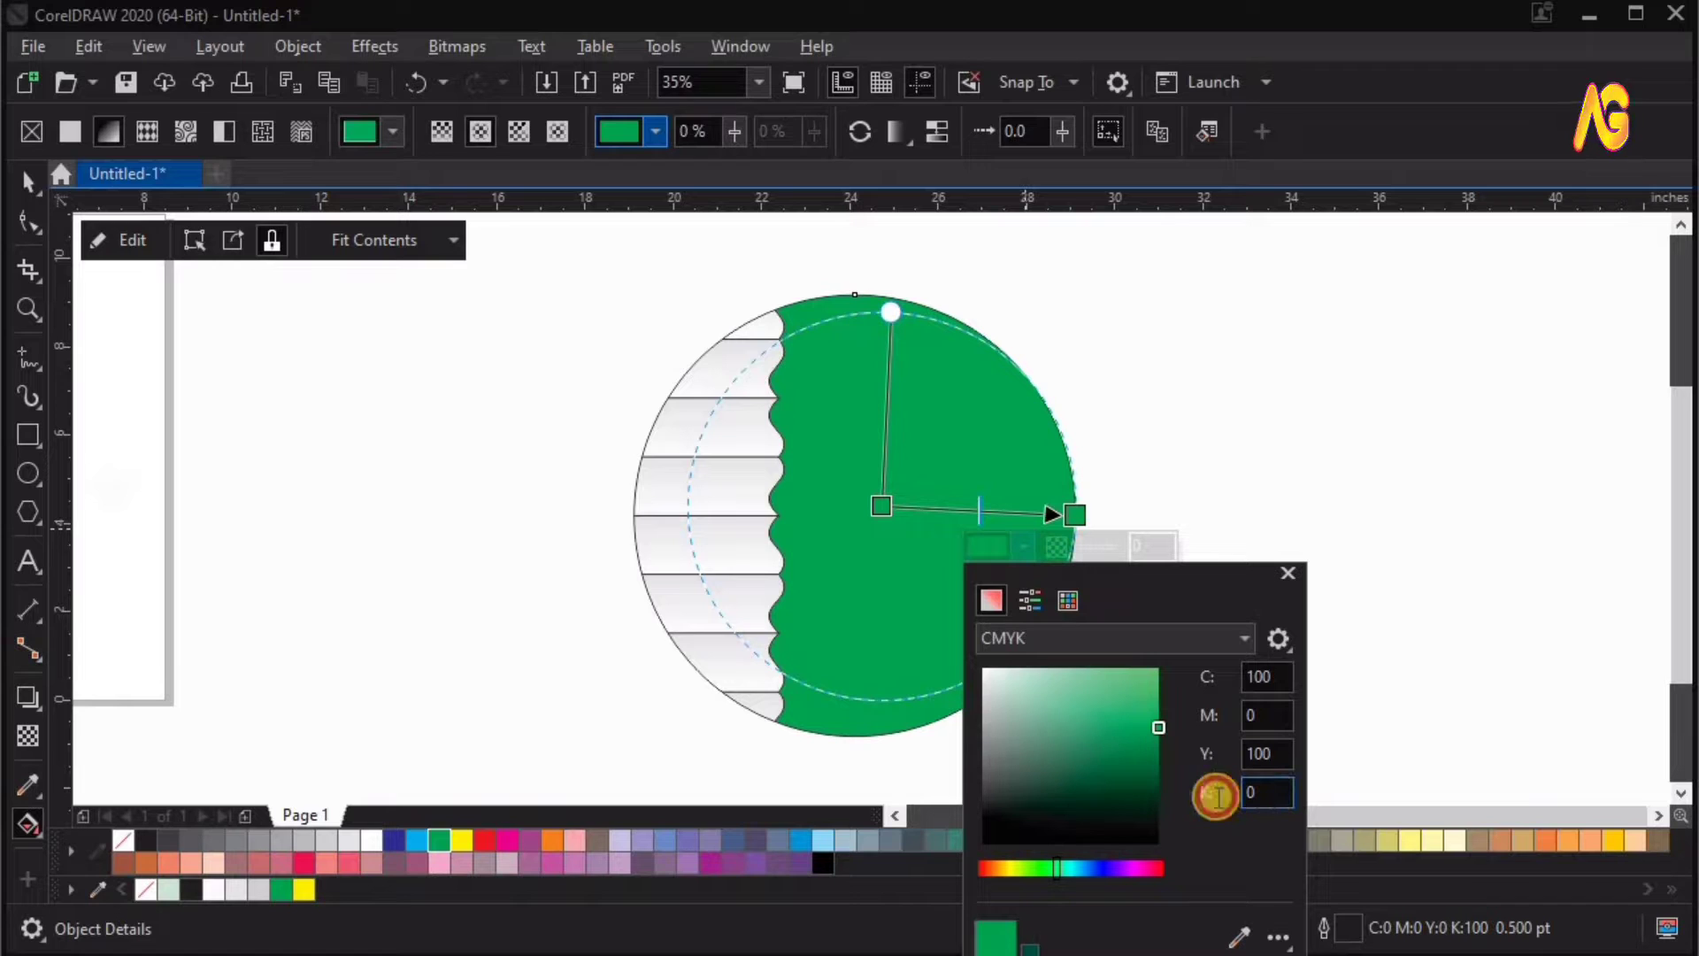
{"action": "type", "text": "50"}
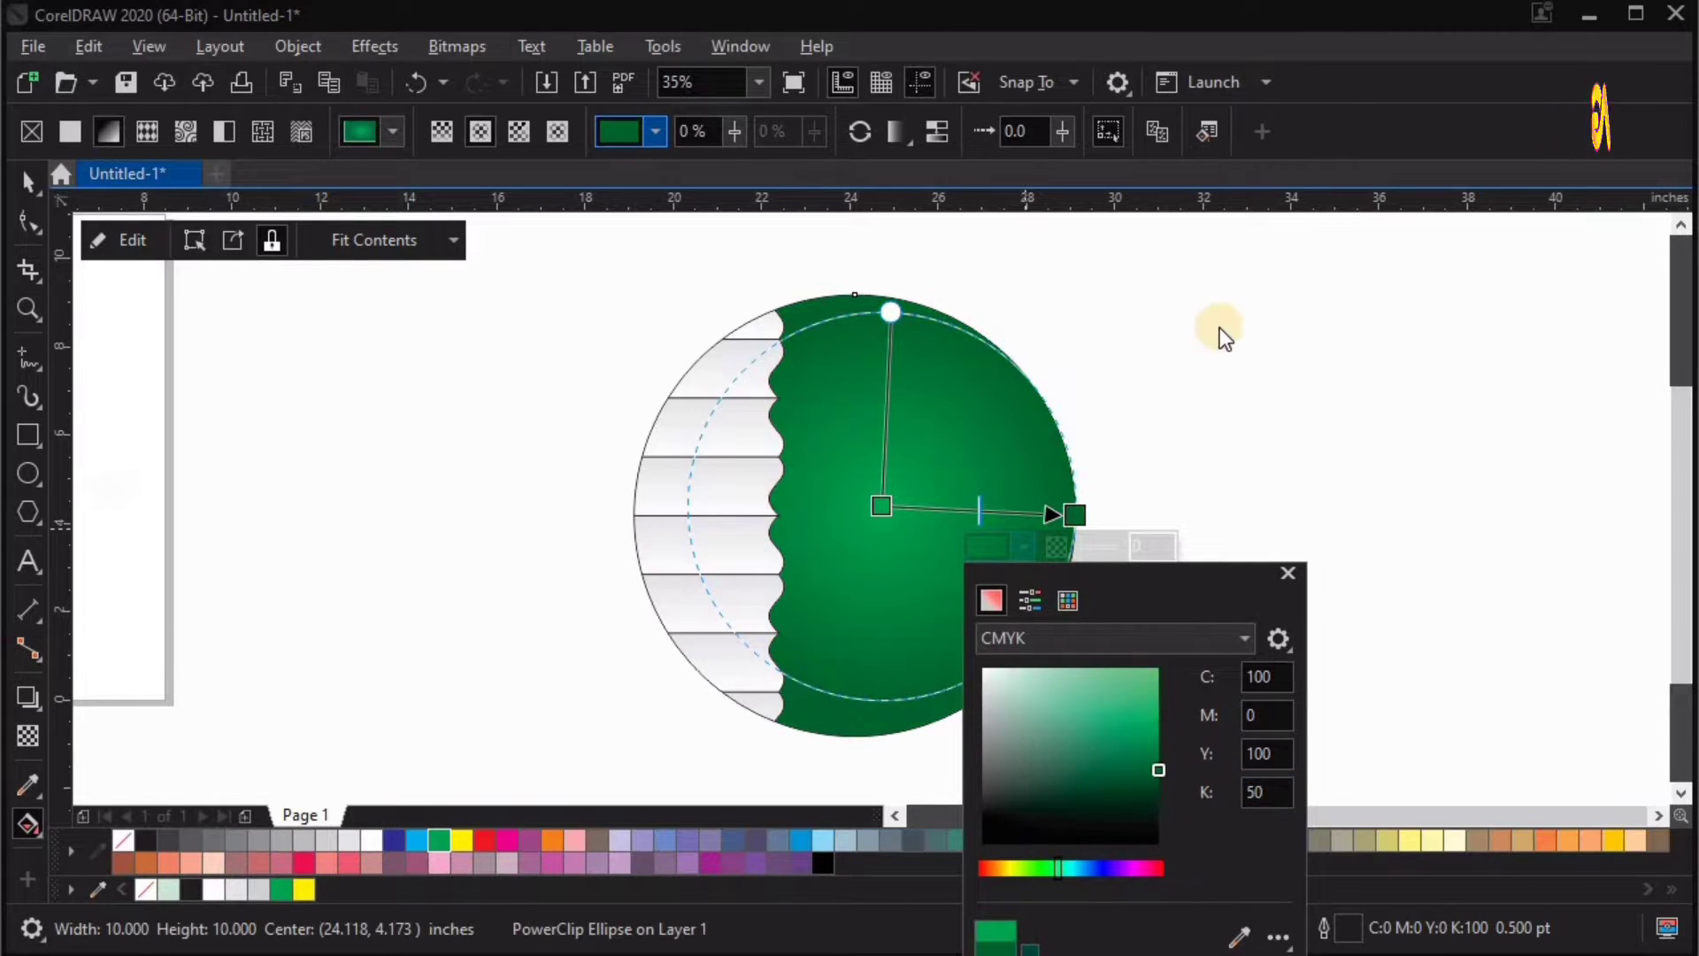
Shift the upper control handle of the circle's elliptical fountain fill slightly left and deselect the circle.
{"action": "left_click", "coordinate": [882, 308]}
{"action": "left_click_drag", "start_coordinate": [882, 308], "coordinate": [870, 313]}
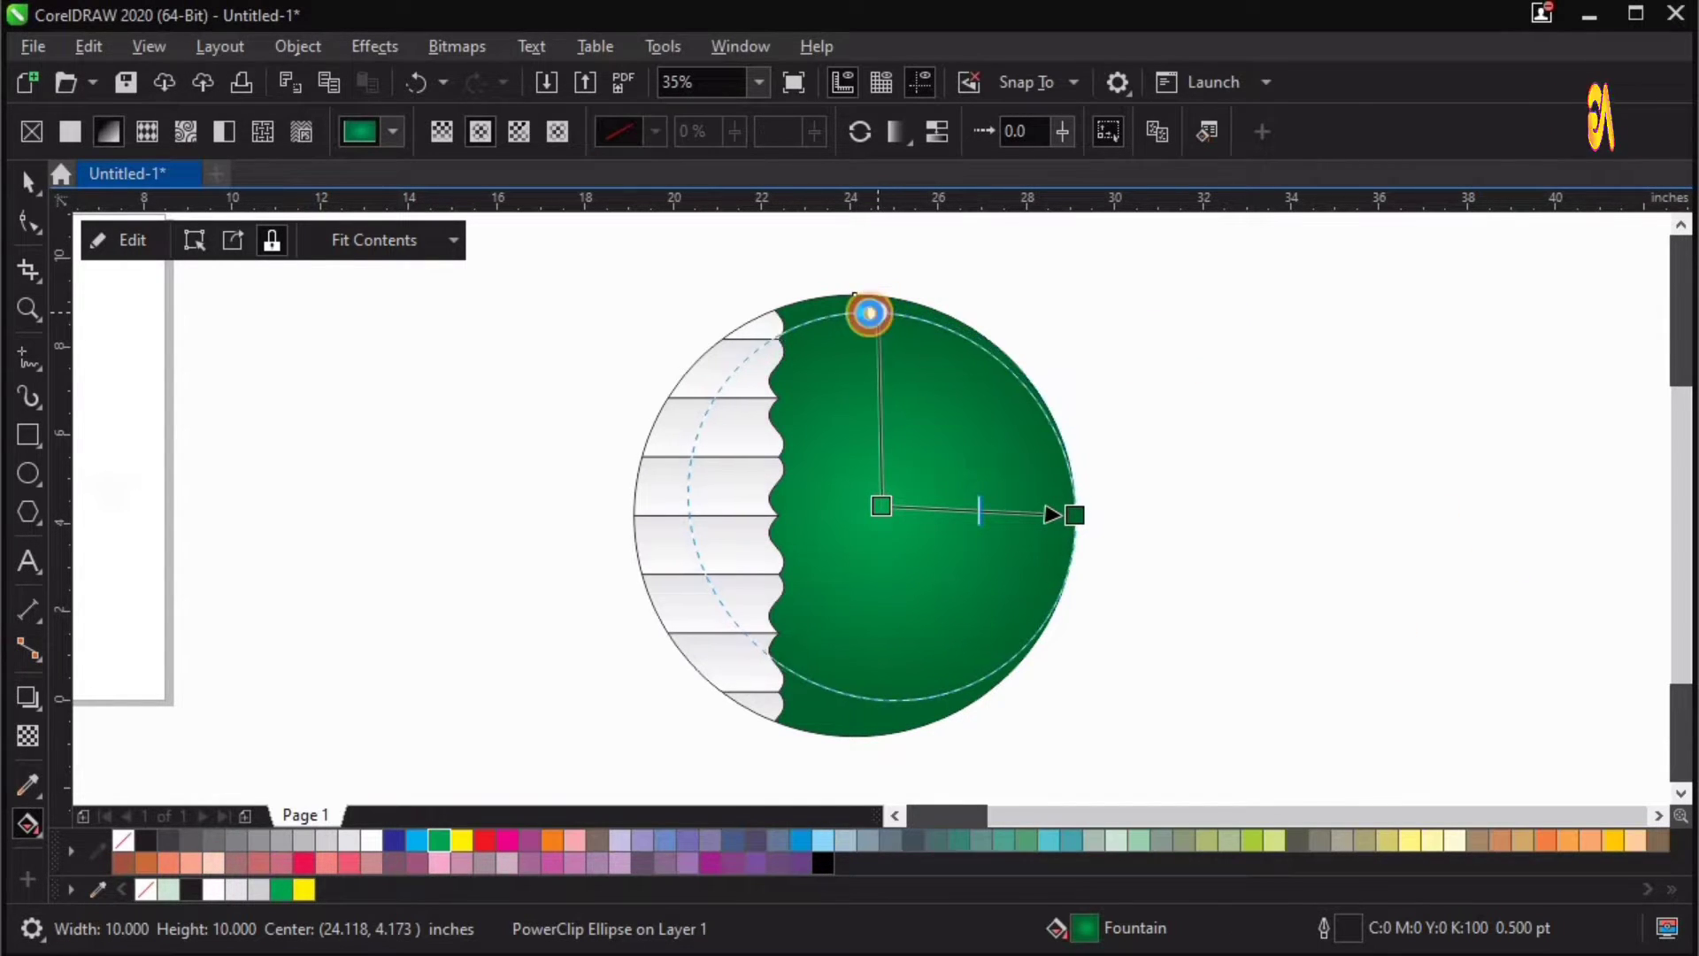
{"action": "key", "text": "space"}
{"action": "left_click", "coordinate": [1294, 544]}
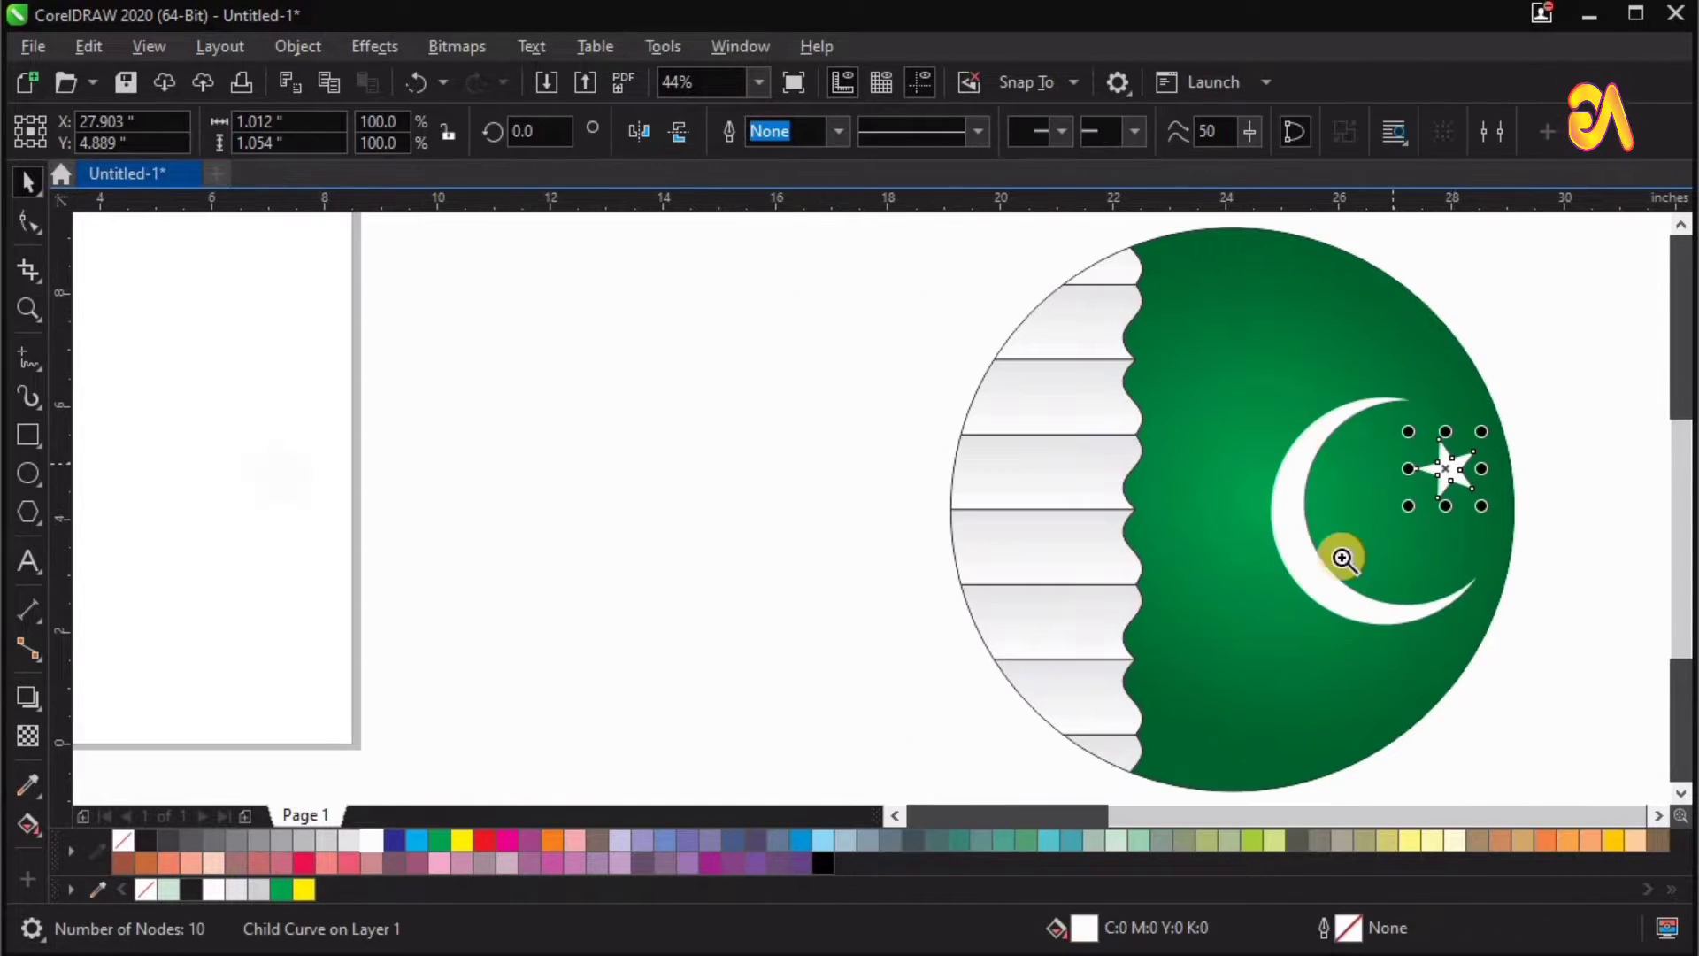
Enlarge the white star to 162% and move it inside the opening of the crescent.
{"action": "key", "text": "z"}
{"action": "left_click_drag", "start_coordinate": [1205, 334], "coordinate": [1576, 746]}
{"action": "key", "text": "space"}
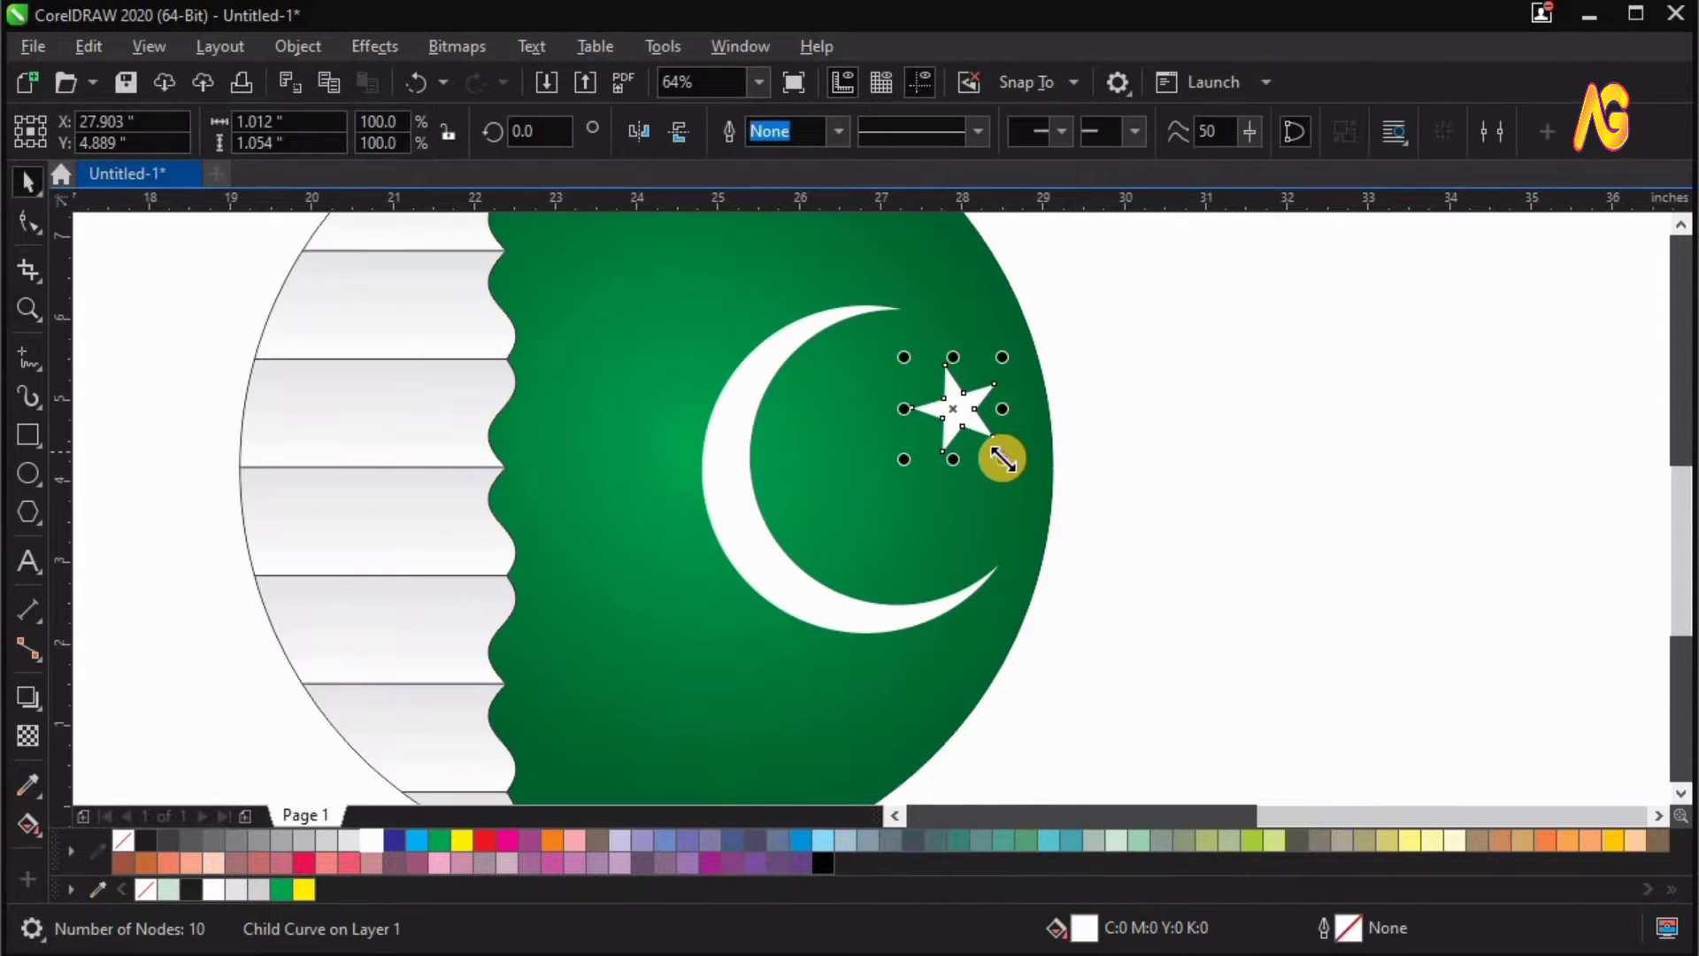
{"action": "left_click_drag", "start_coordinate": [1003, 459], "coordinate": [1030, 485]}
{"action": "left_click_drag", "start_coordinate": [974, 425], "coordinate": [896, 448]}
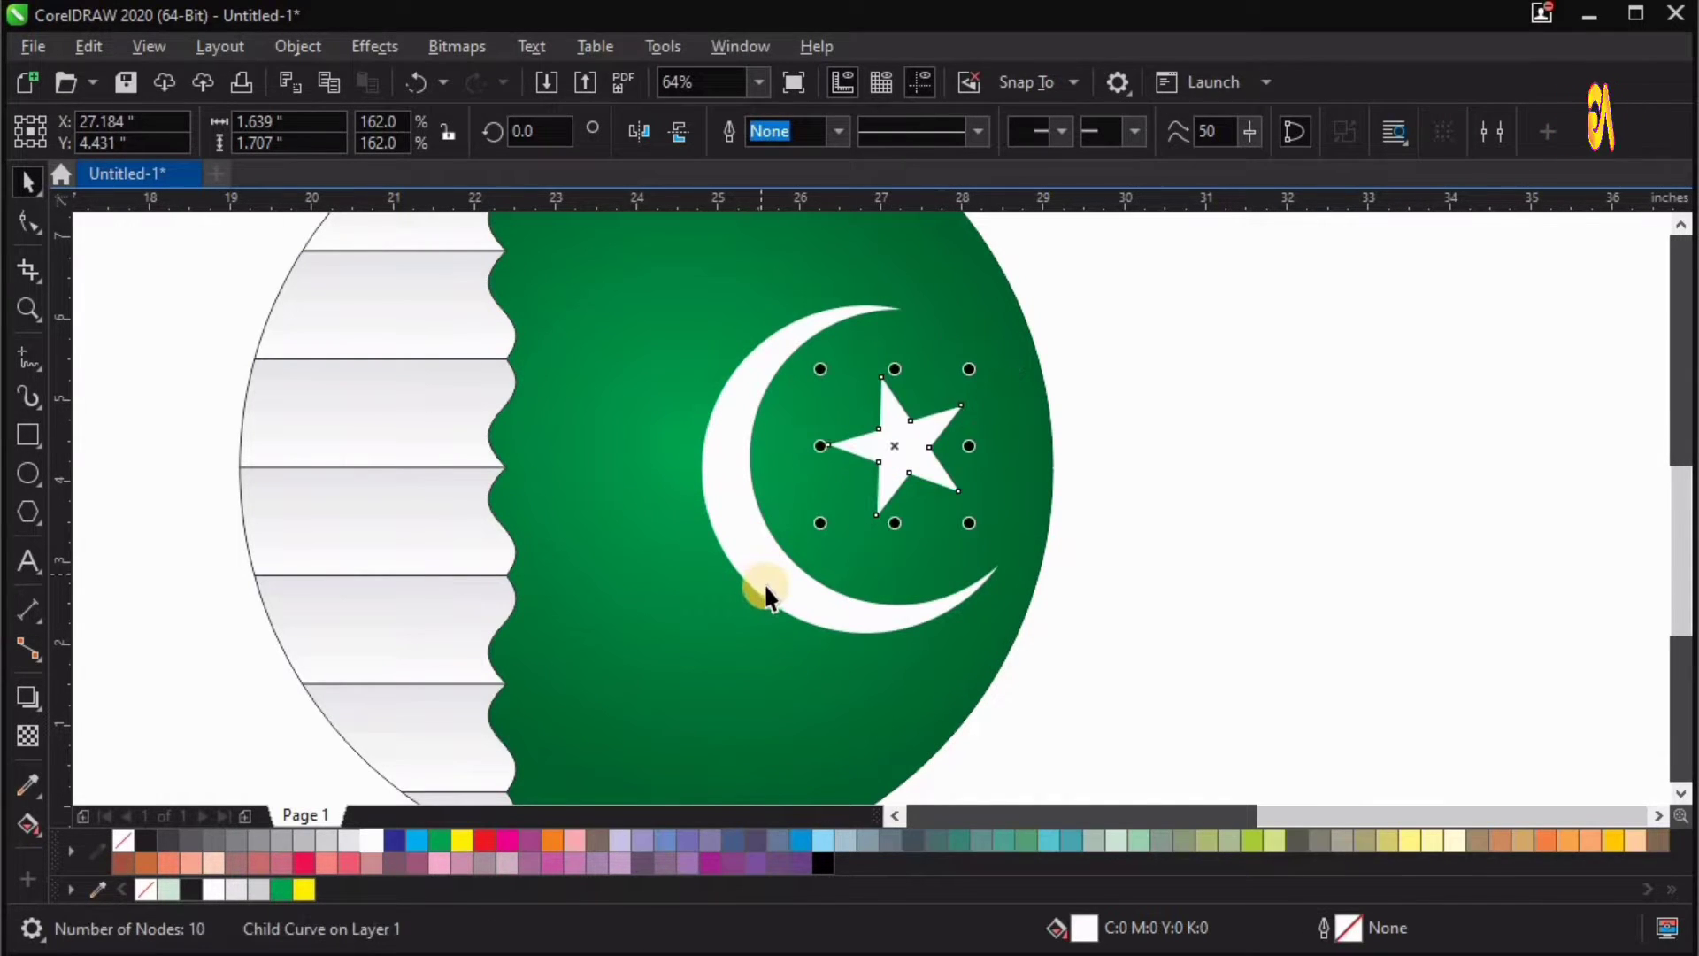
Group the star with the crescent and align the group vertically with the circle's center.
{"action": "left_click", "coordinate": [767, 586]}
{"action": "key", "text": "F3"}
{"action": "key", "text": "z"}
{"action": "left_click_drag", "start_coordinate": [439, 313], "coordinate": [1255, 789]}
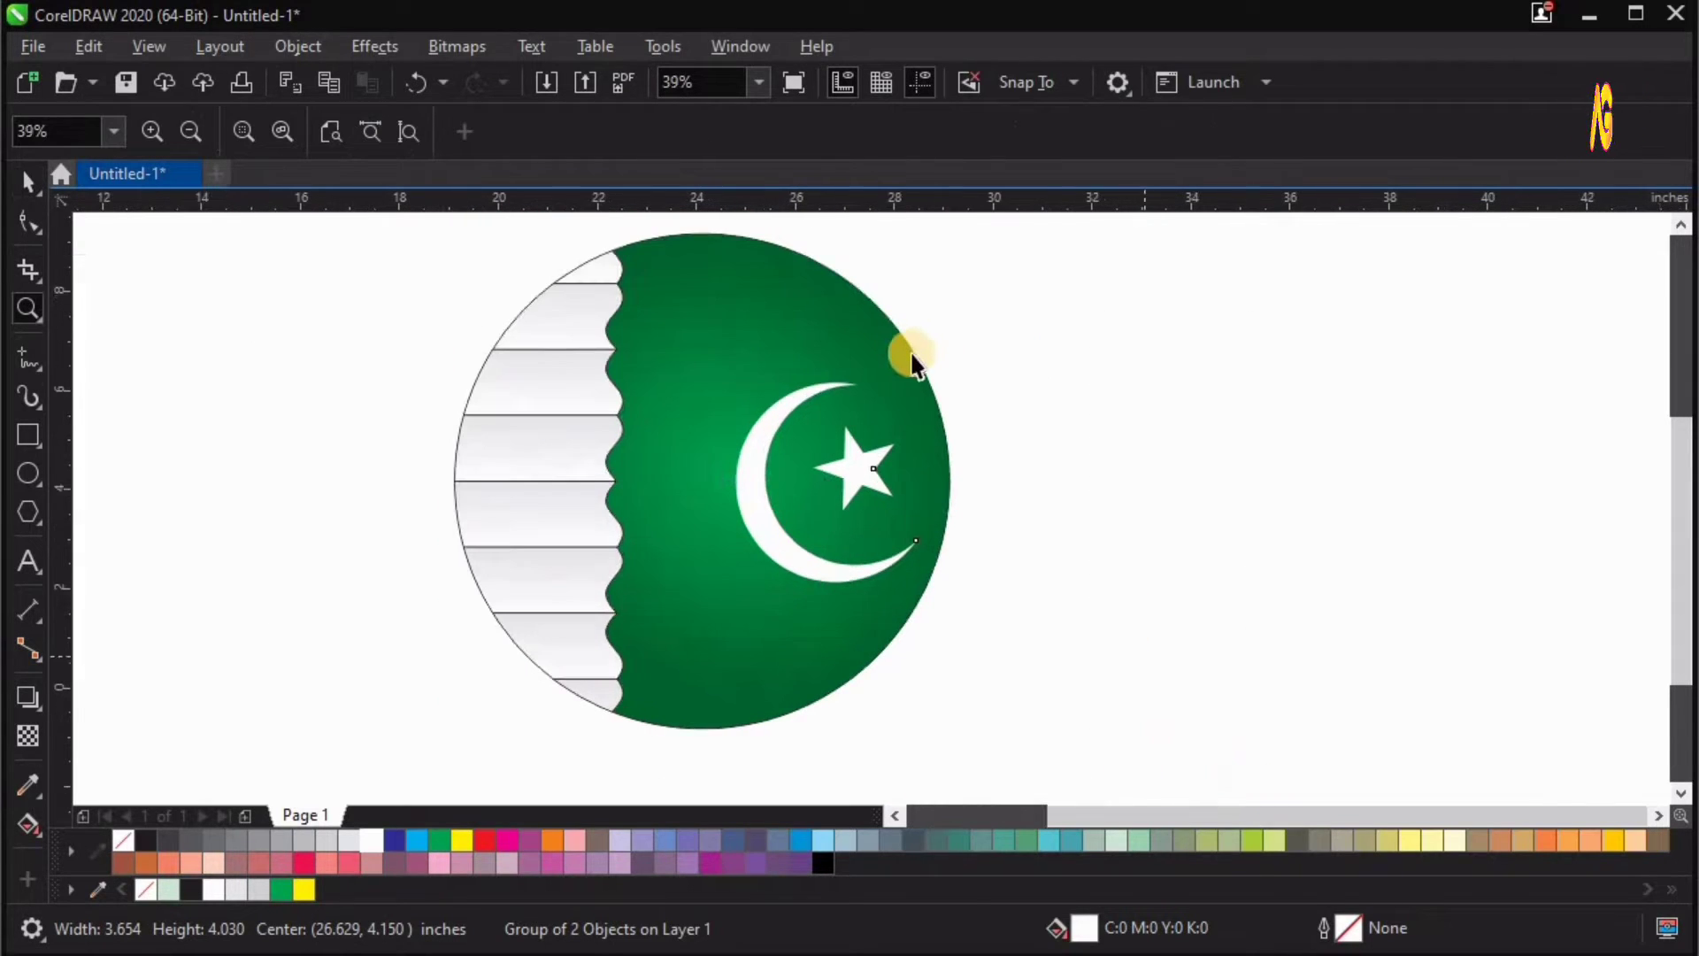
{"action": "left_click", "coordinate": [814, 332], "text": "shift"}
{"action": "key", "text": "e"}
{"action": "left_click", "coordinate": [1257, 440]}
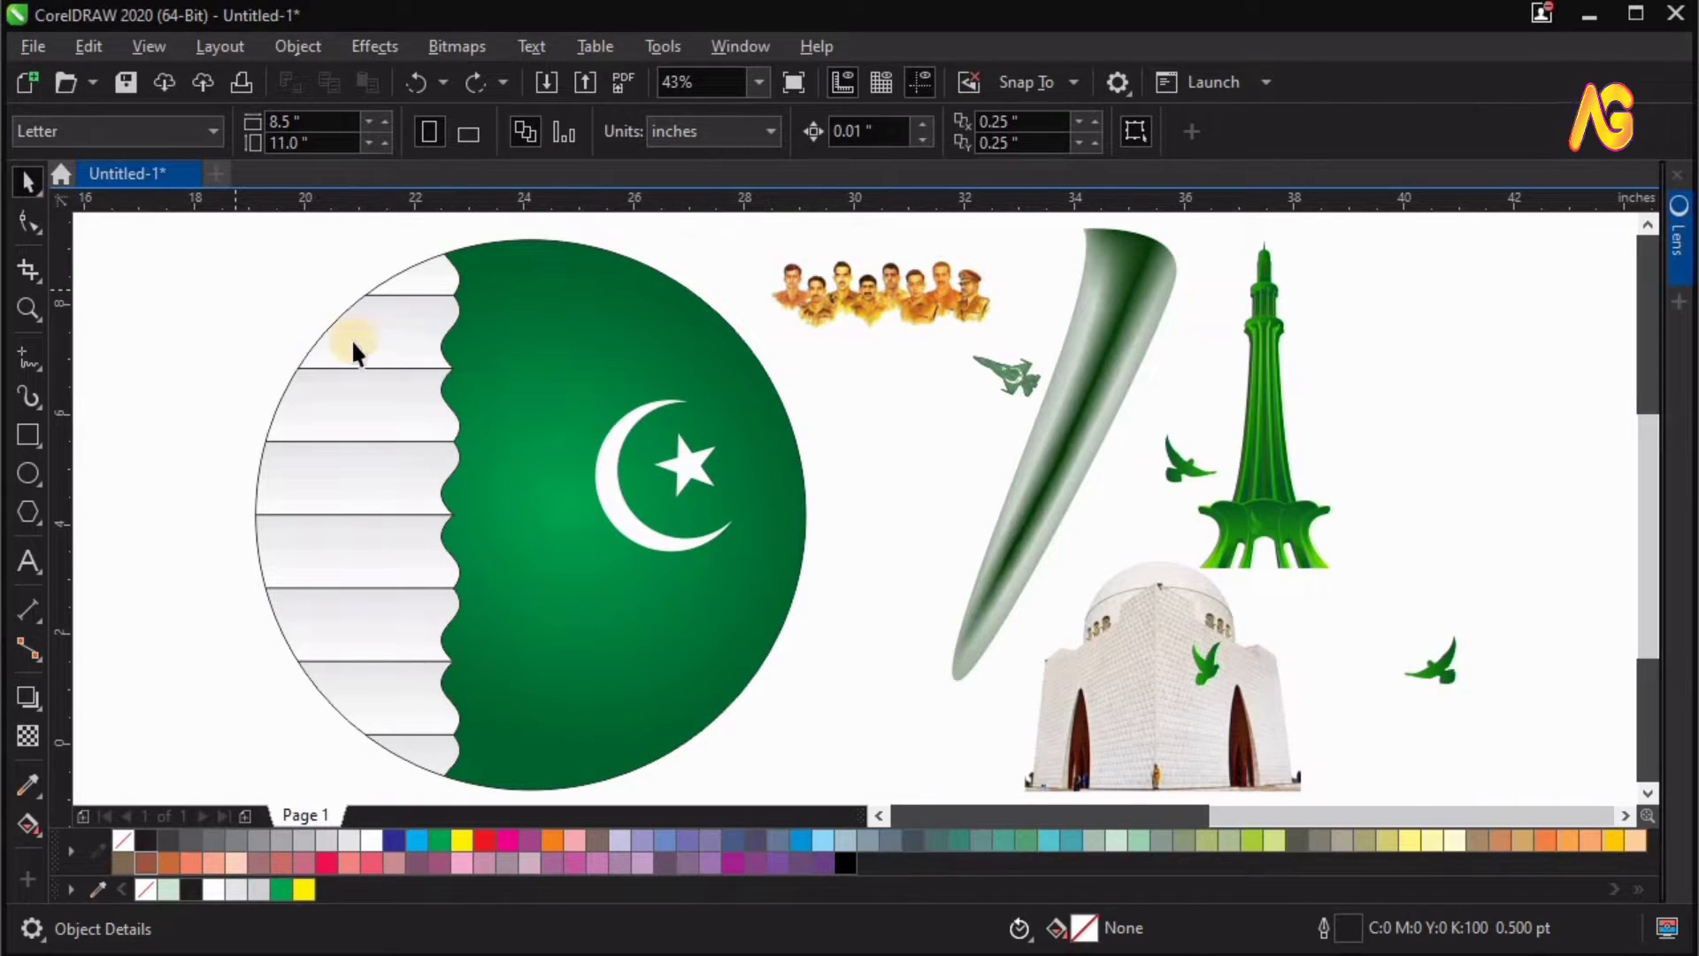
Duplicate the striped green PowerClip circle and place the copy below and left of the original, at about X 16.383, Y 0.518 inches.
{"action": "scroll", "coordinate": [236, 290], "scroll_direction": "down", "scroll_amount": 2}
{"action": "key", "text": "F2"}
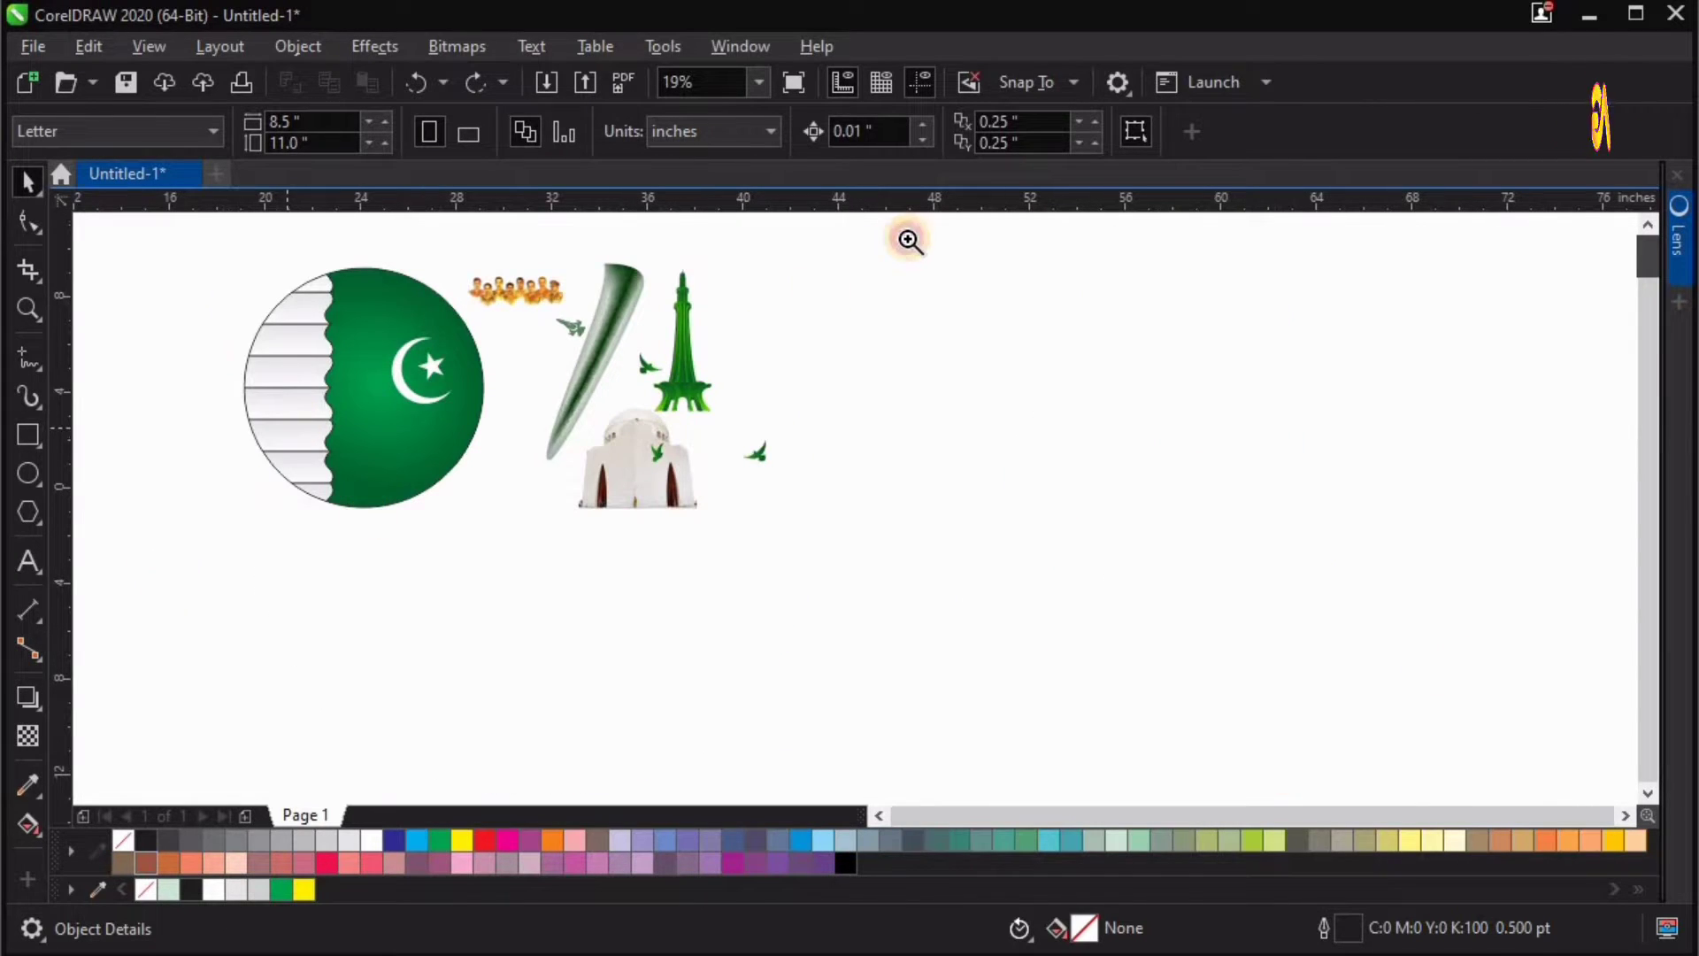
{"action": "left_click", "coordinate": [576, 563]}
{"action": "left_click", "coordinate": [571, 406]}
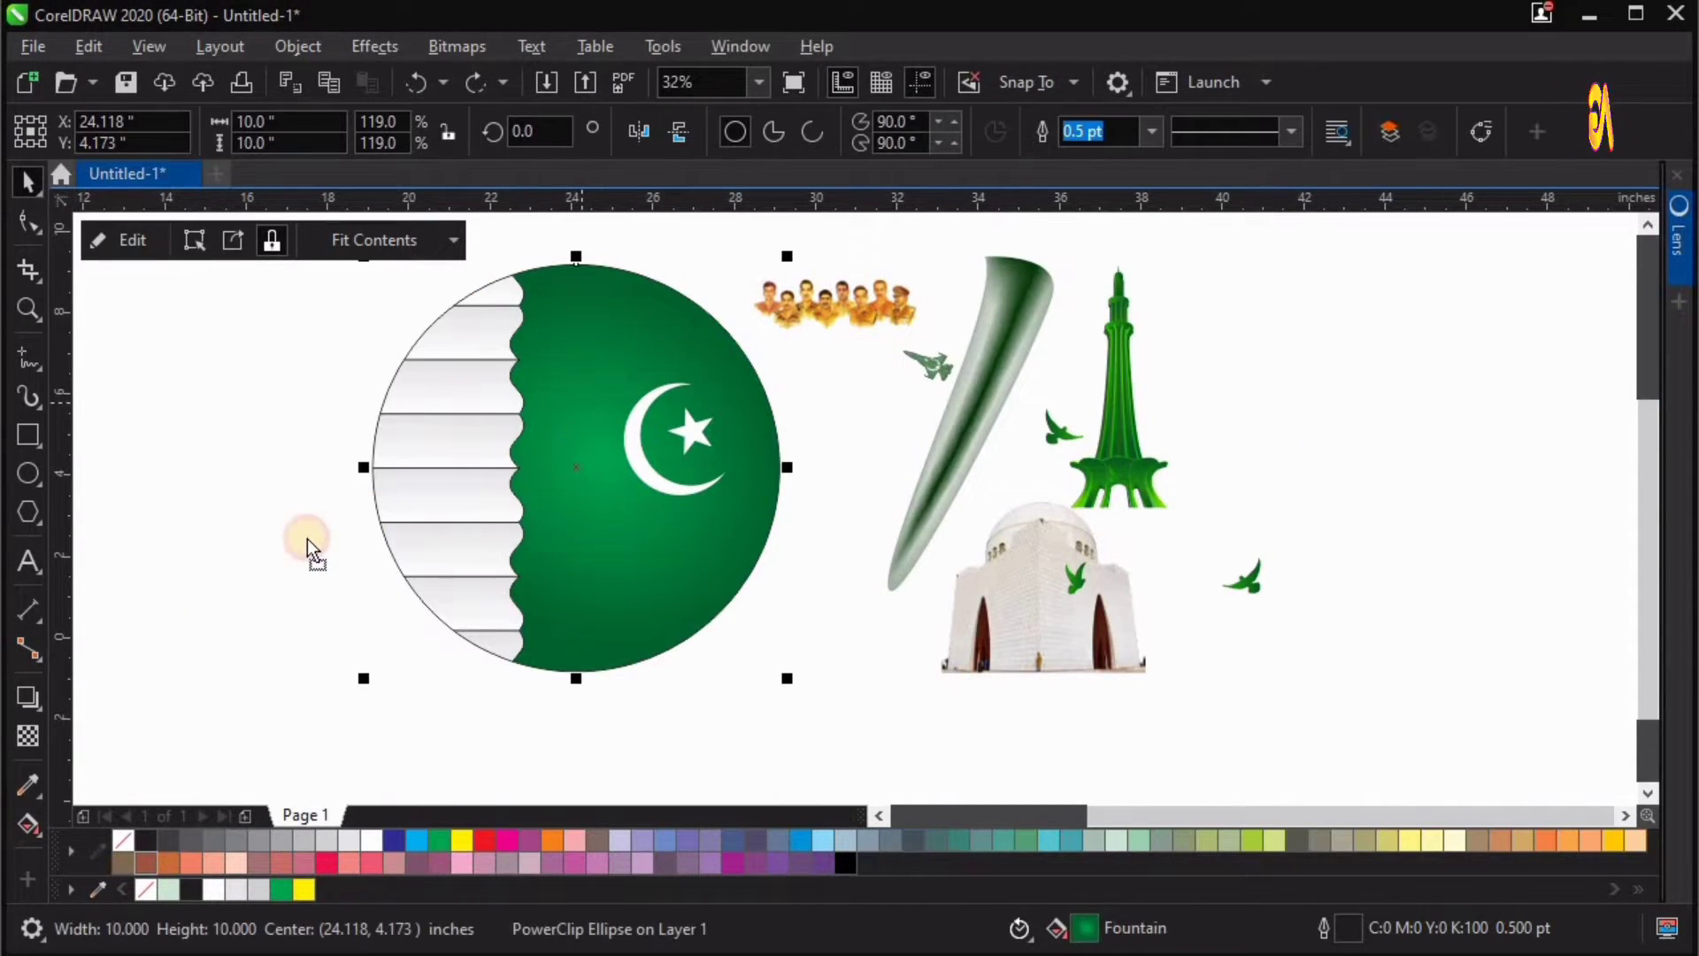
{"action": "left_click_drag", "start_coordinate": [307, 539], "coordinate": [267, 550]}
{"action": "right_click", "coordinate": [267, 550]}
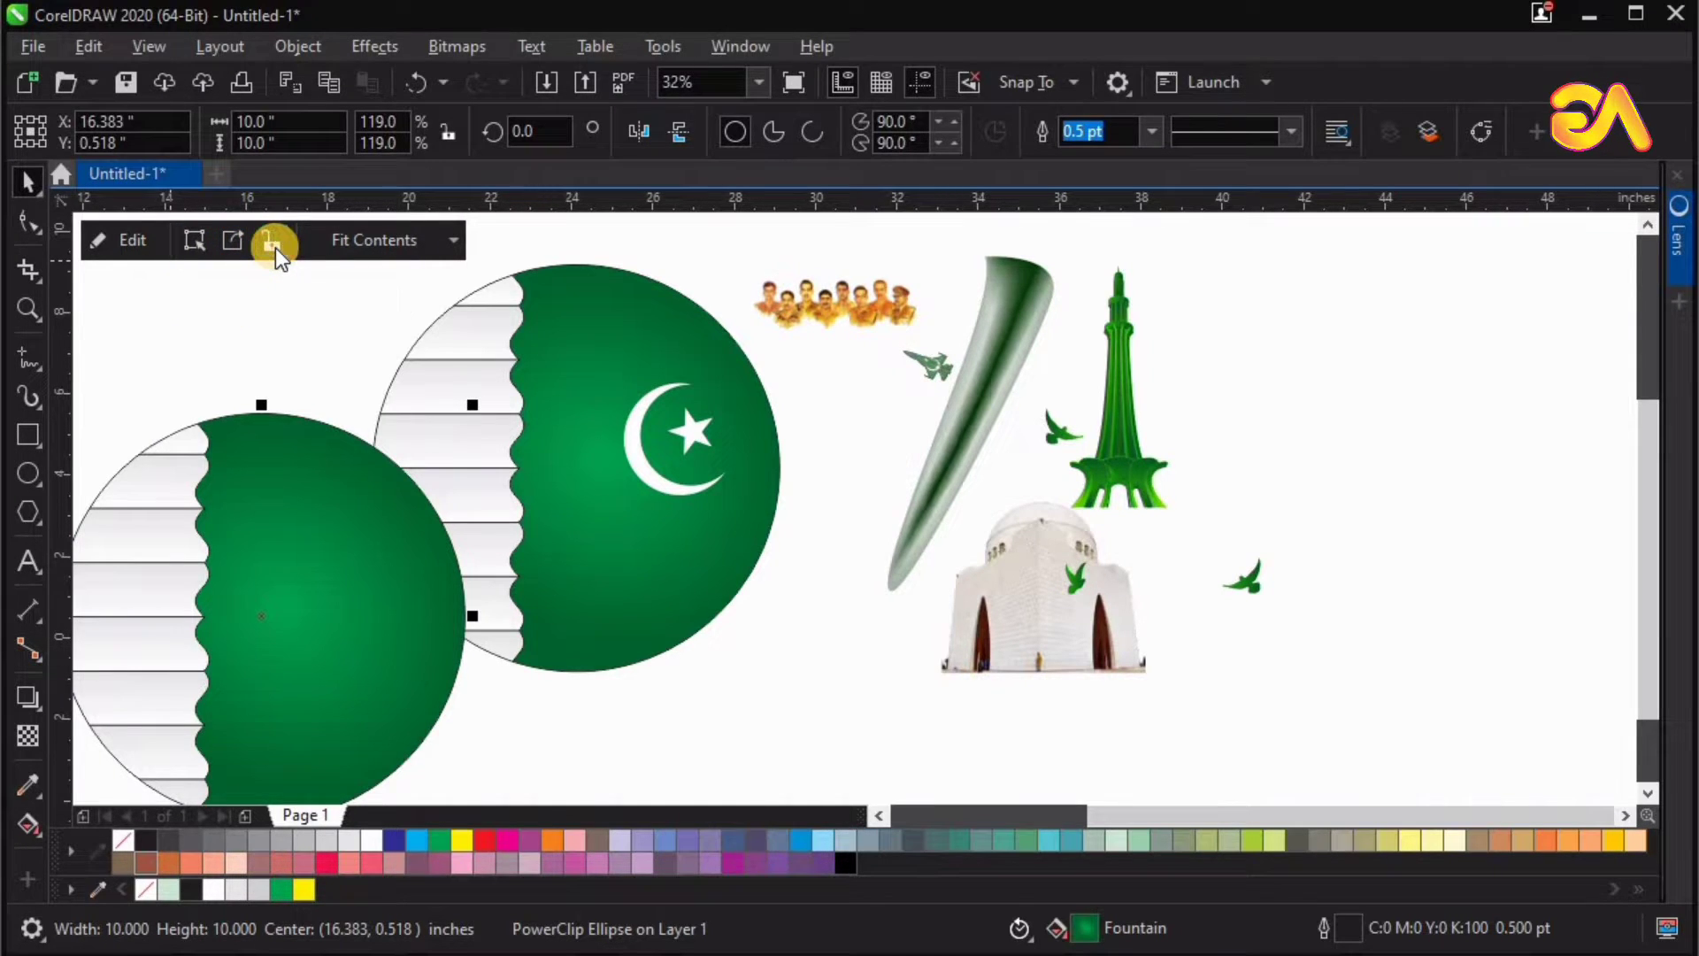
Extract and delete the strips from the duplicate circle, and turn its PowerClip frame back into a plain ellipse.
{"action": "left_click", "coordinate": [241, 243]}
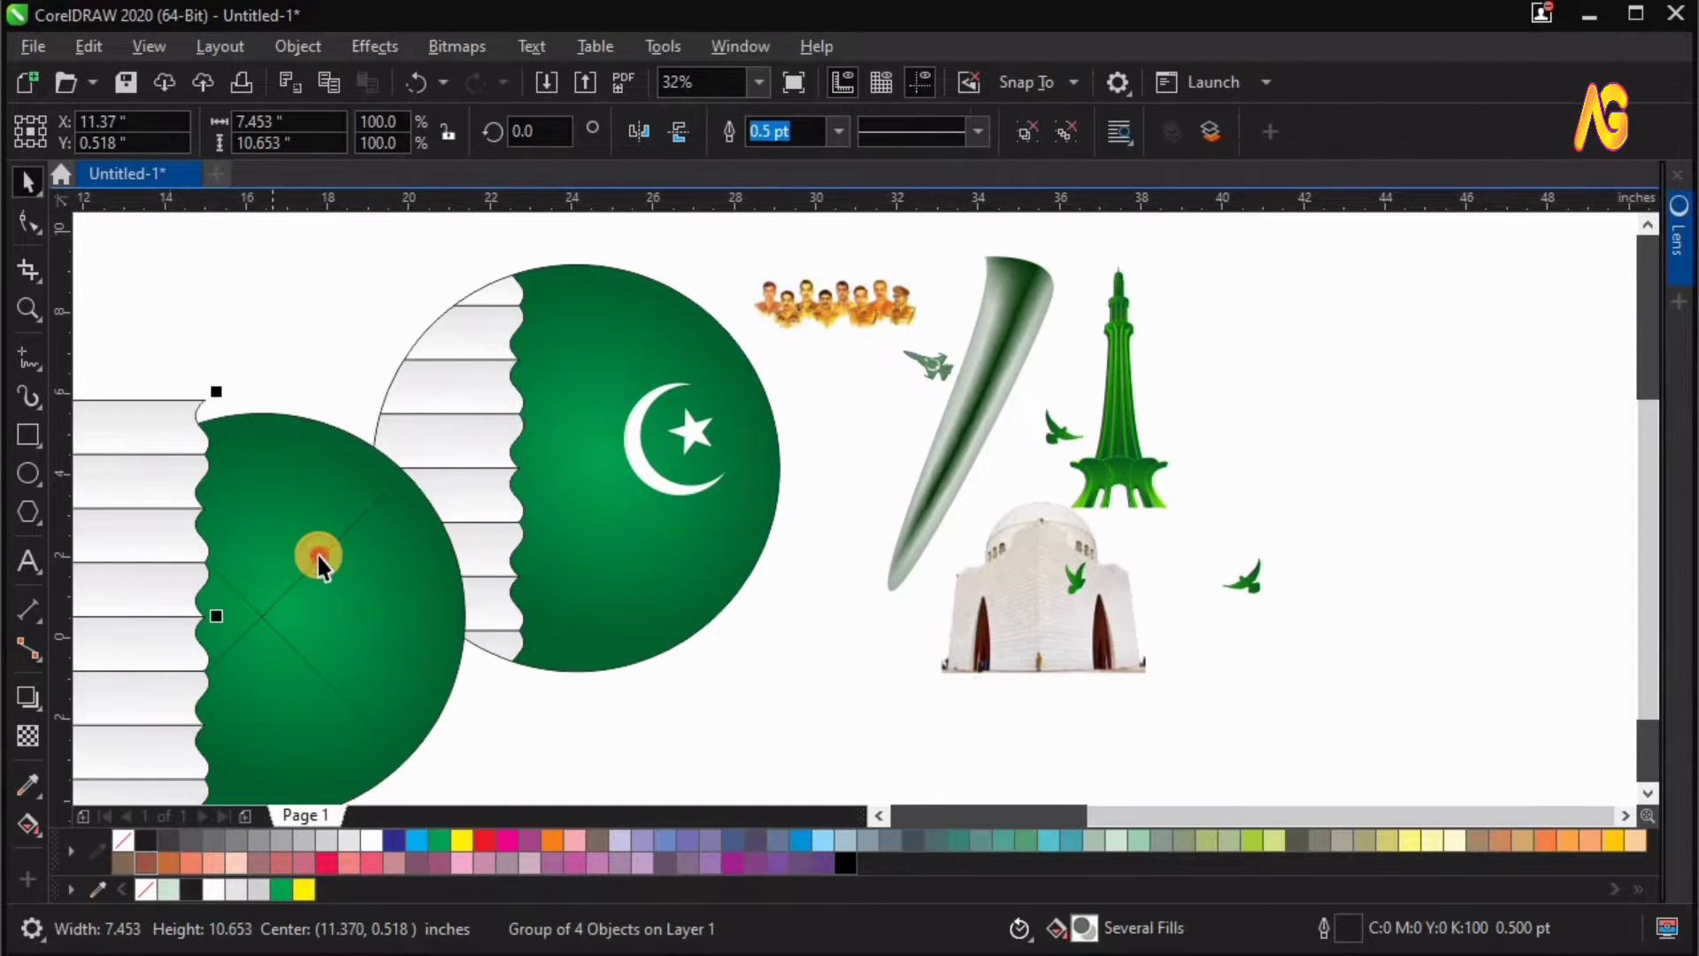
{"action": "key", "text": "Escape"}
{"action": "left_click", "coordinate": [178, 560]}
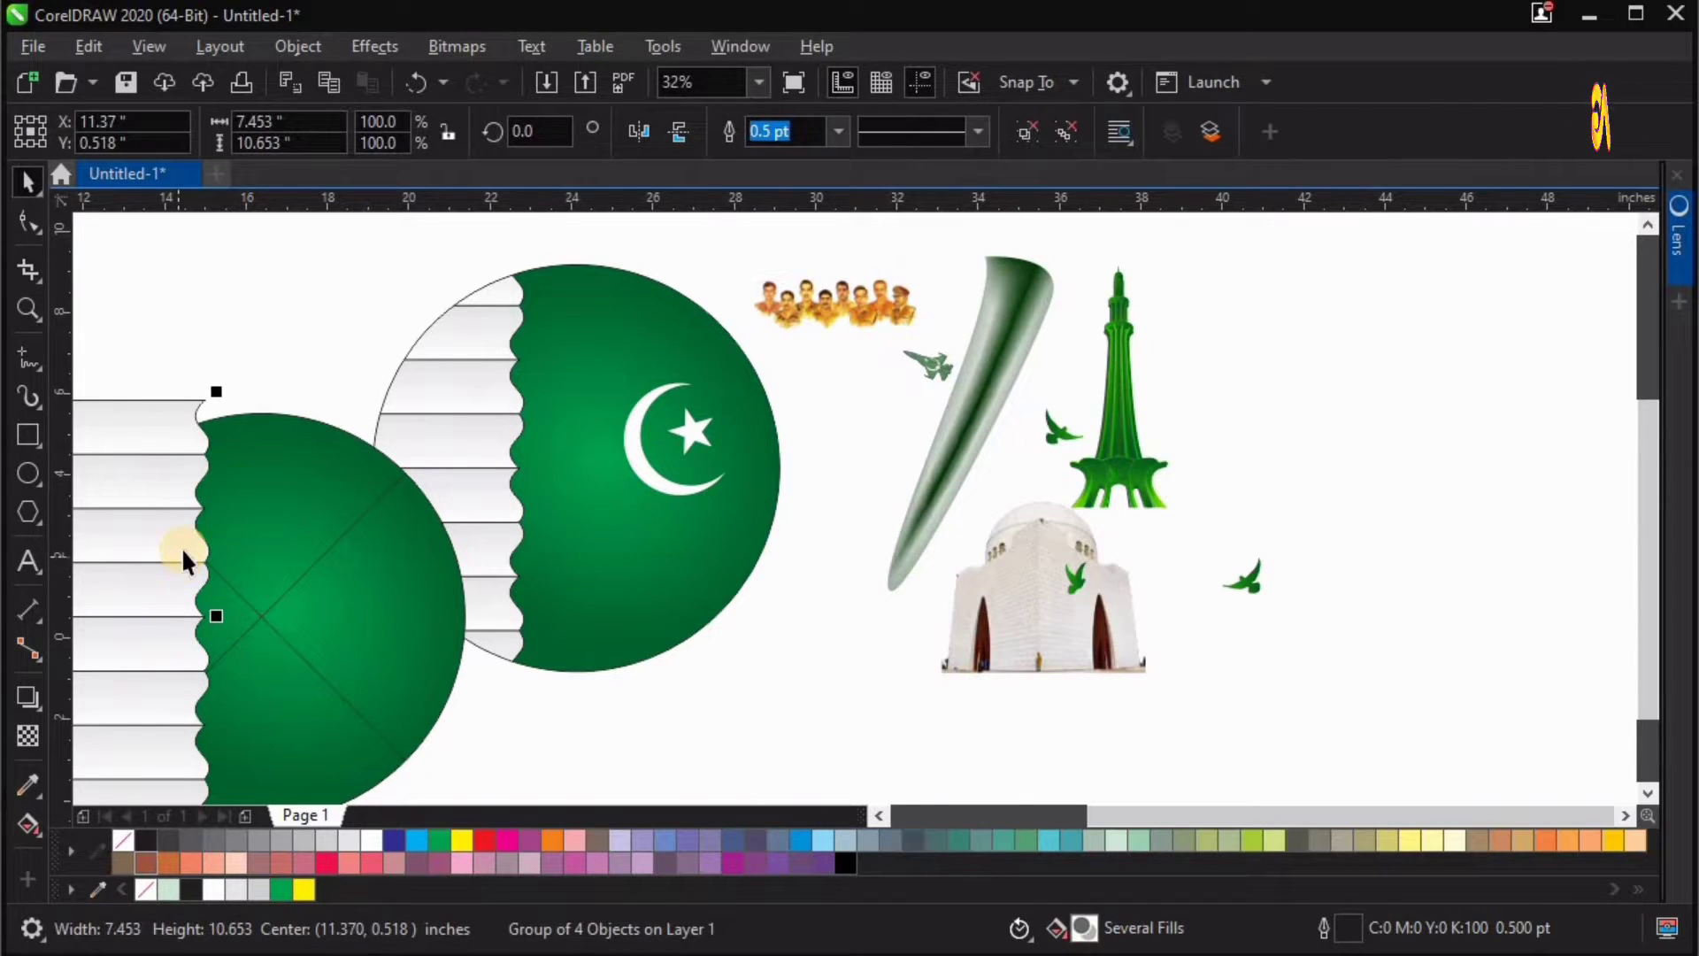
{"action": "key", "text": "Delete"}
{"action": "right_click", "coordinate": [264, 598]}
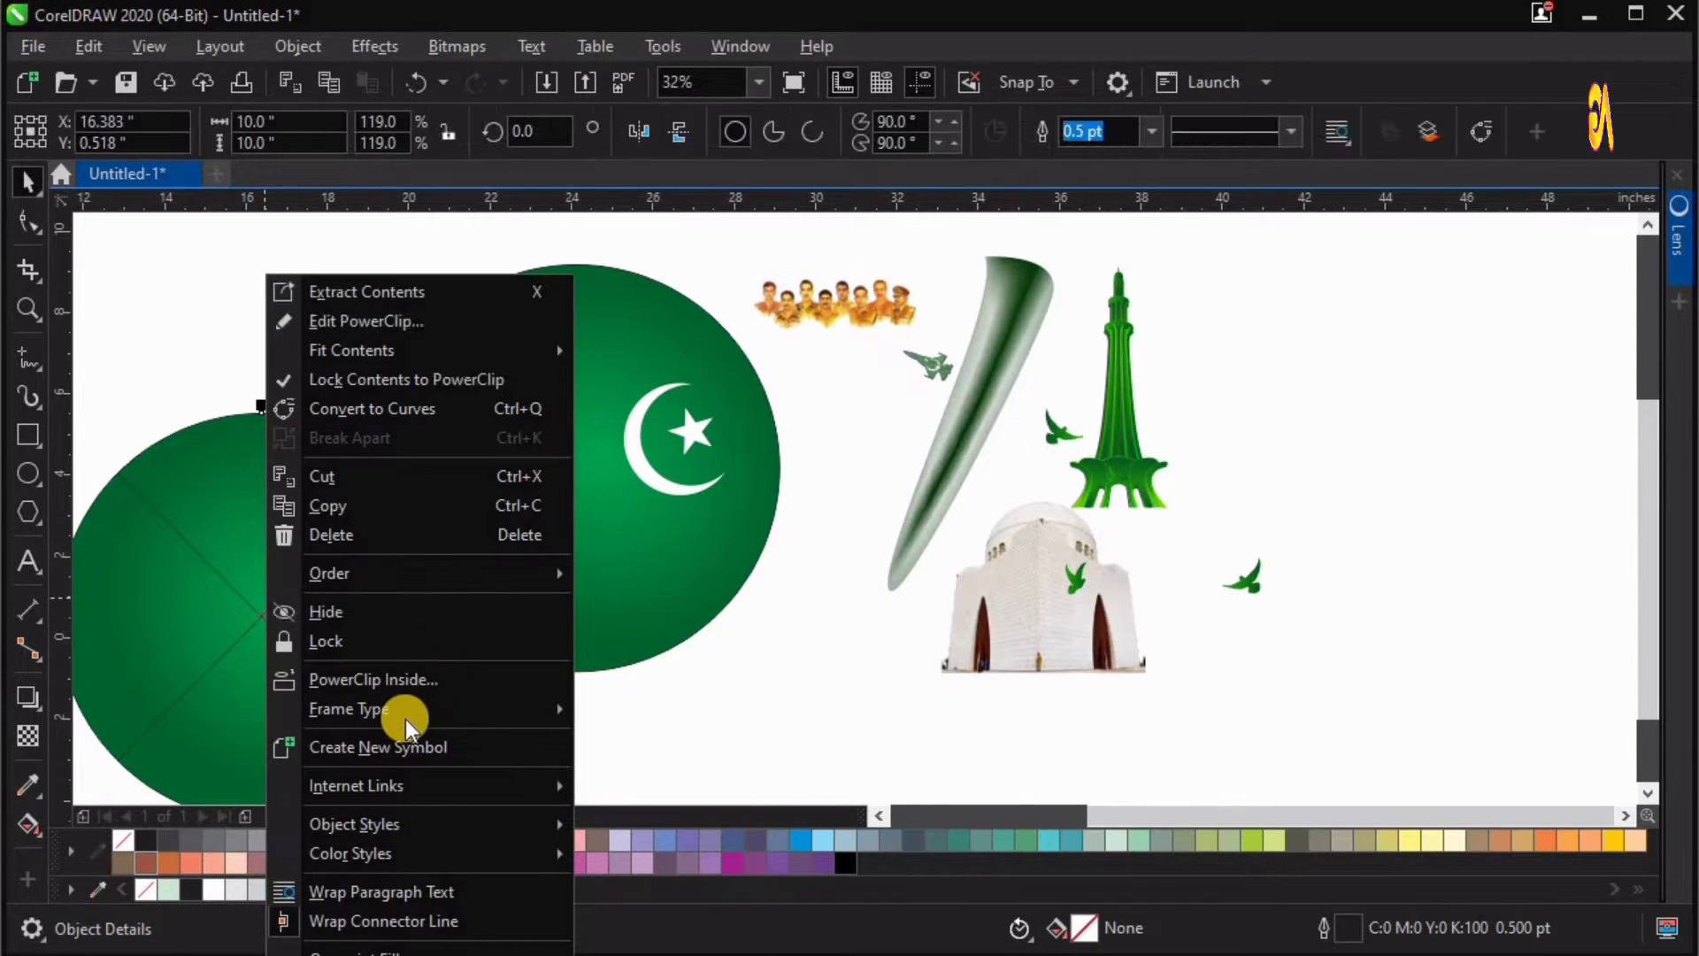
{"action": "mouse_move", "coordinate": [405, 713]}
{"action": "left_click", "coordinate": [588, 779]}
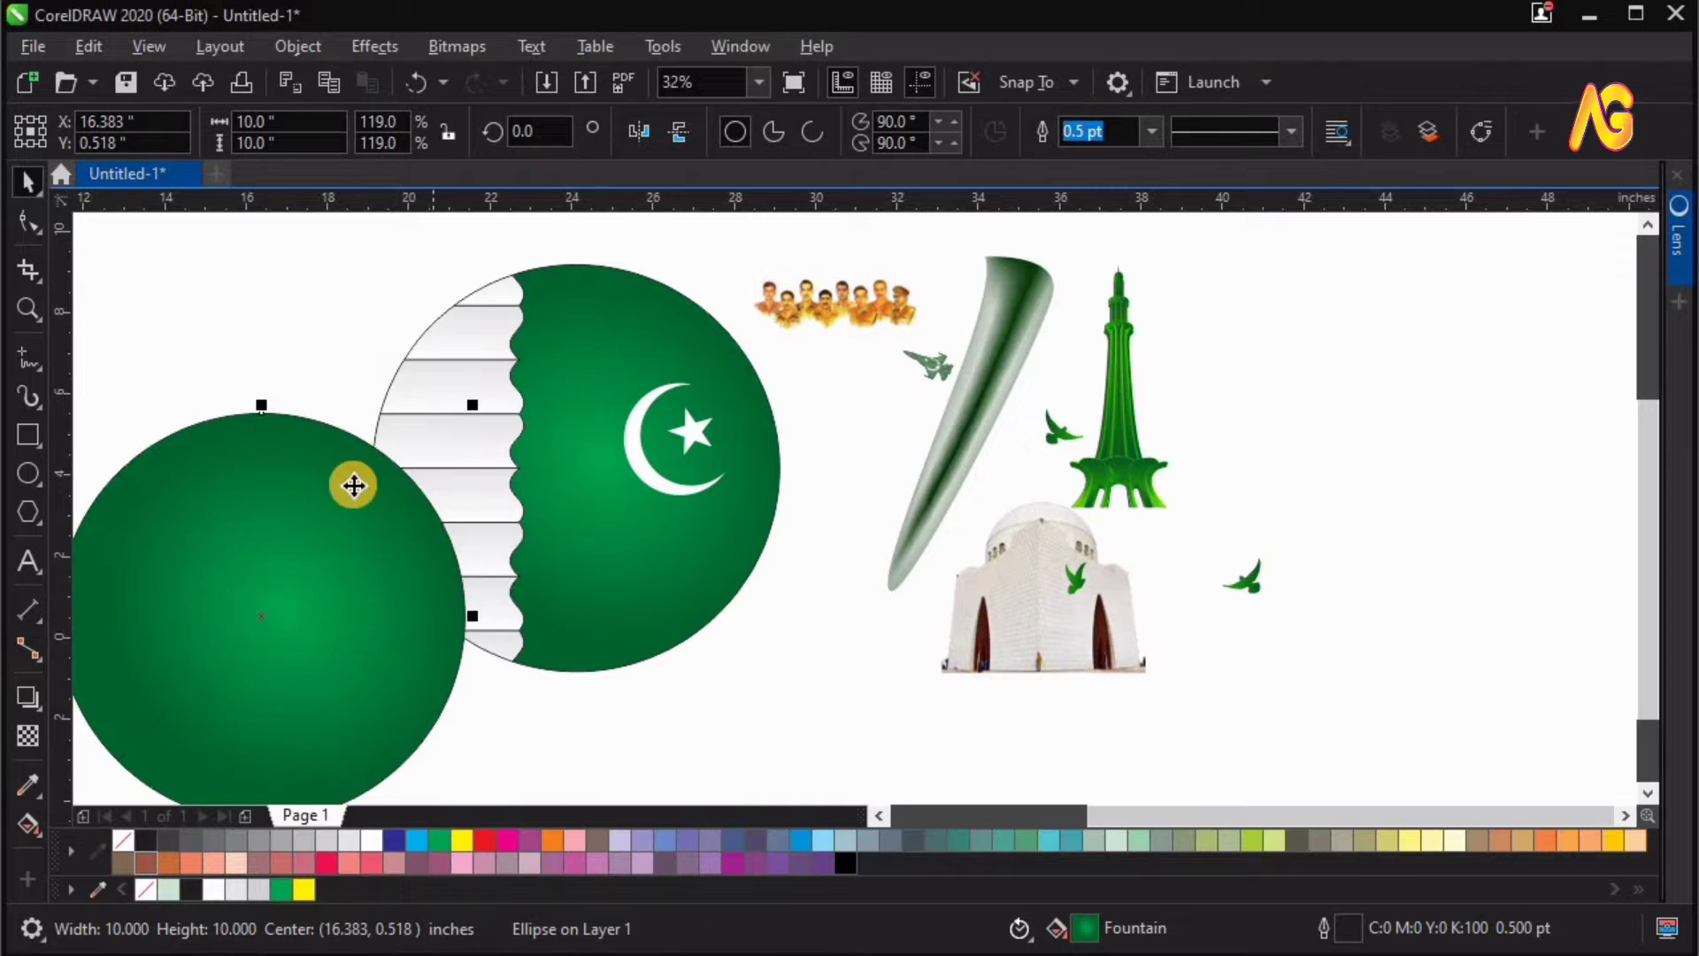
Apply a Fish Eye lens effect at a rate of 100% to the duplicate circle.
{"action": "key", "text": "alt+c"}
{"action": "left_click", "coordinate": [385, 747]}
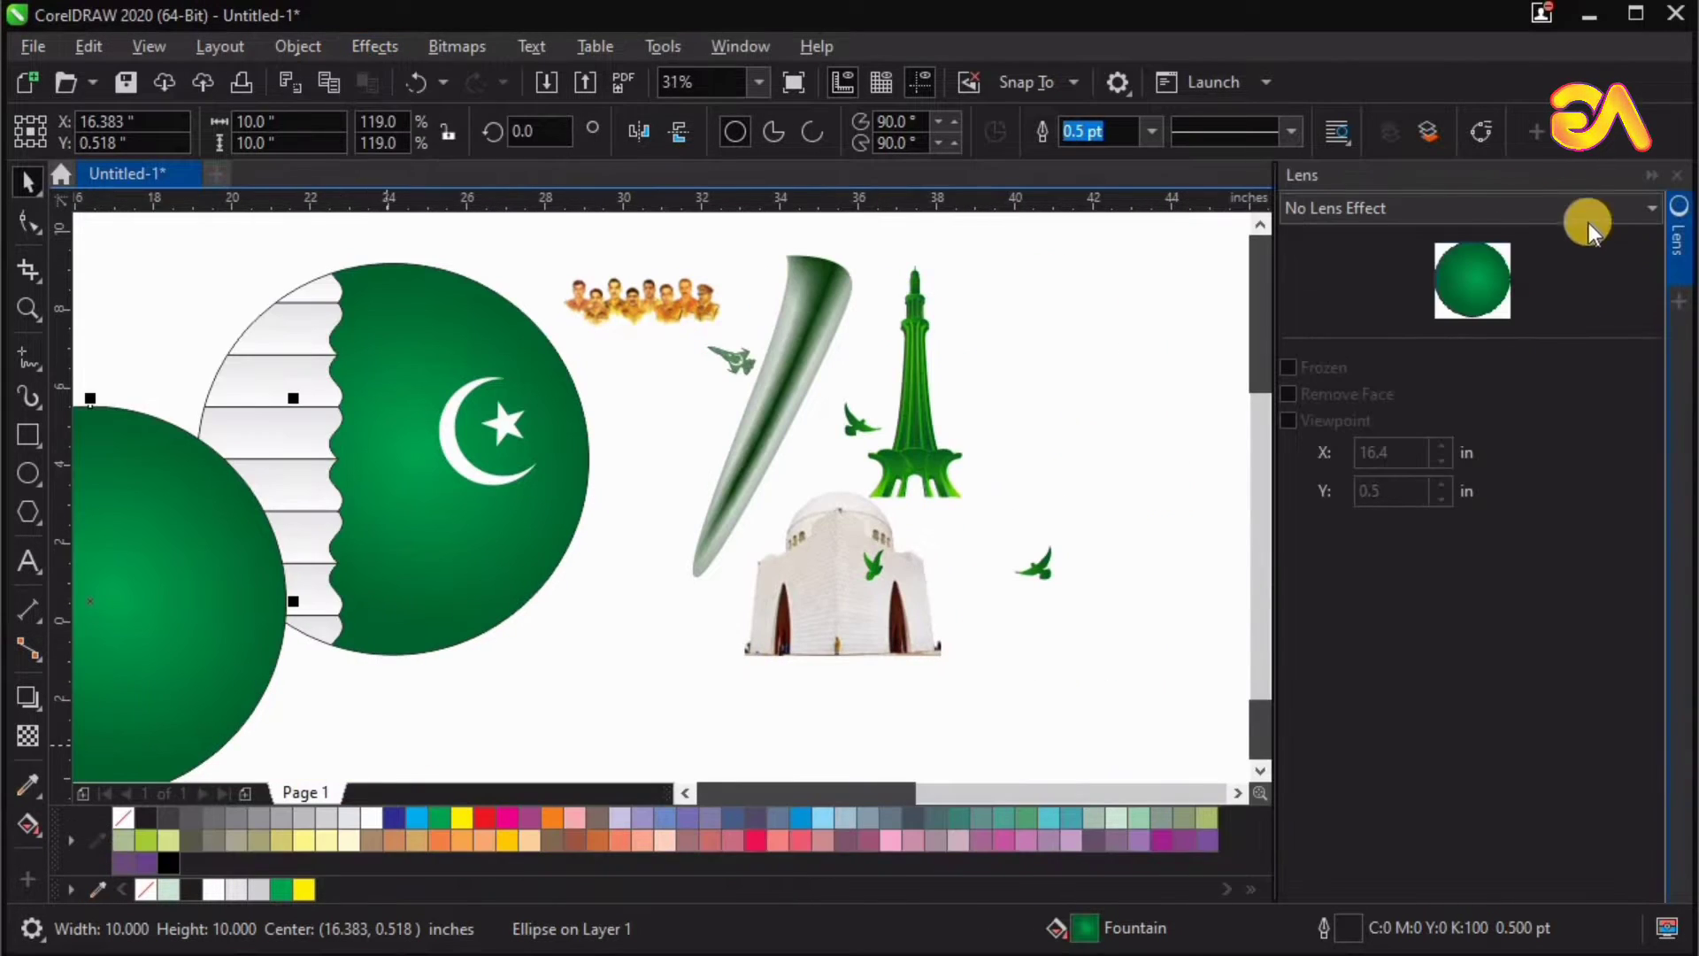
{"action": "left_click", "coordinate": [1405, 203]}
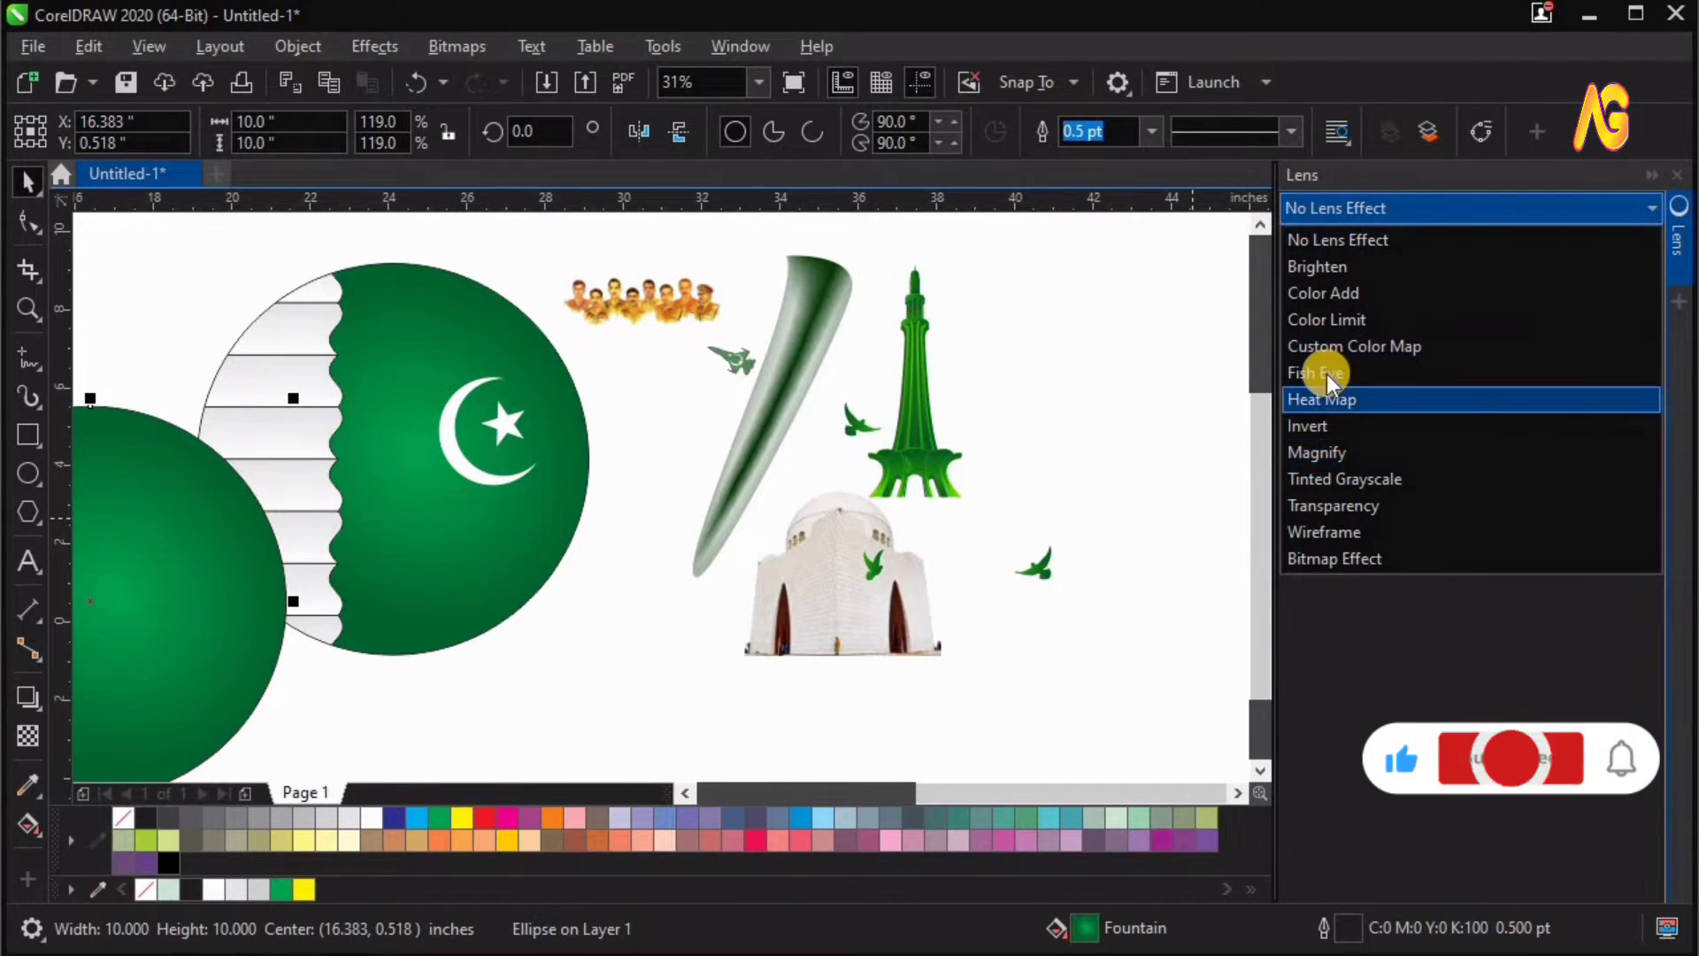
{"action": "left_click", "coordinate": [1331, 374]}
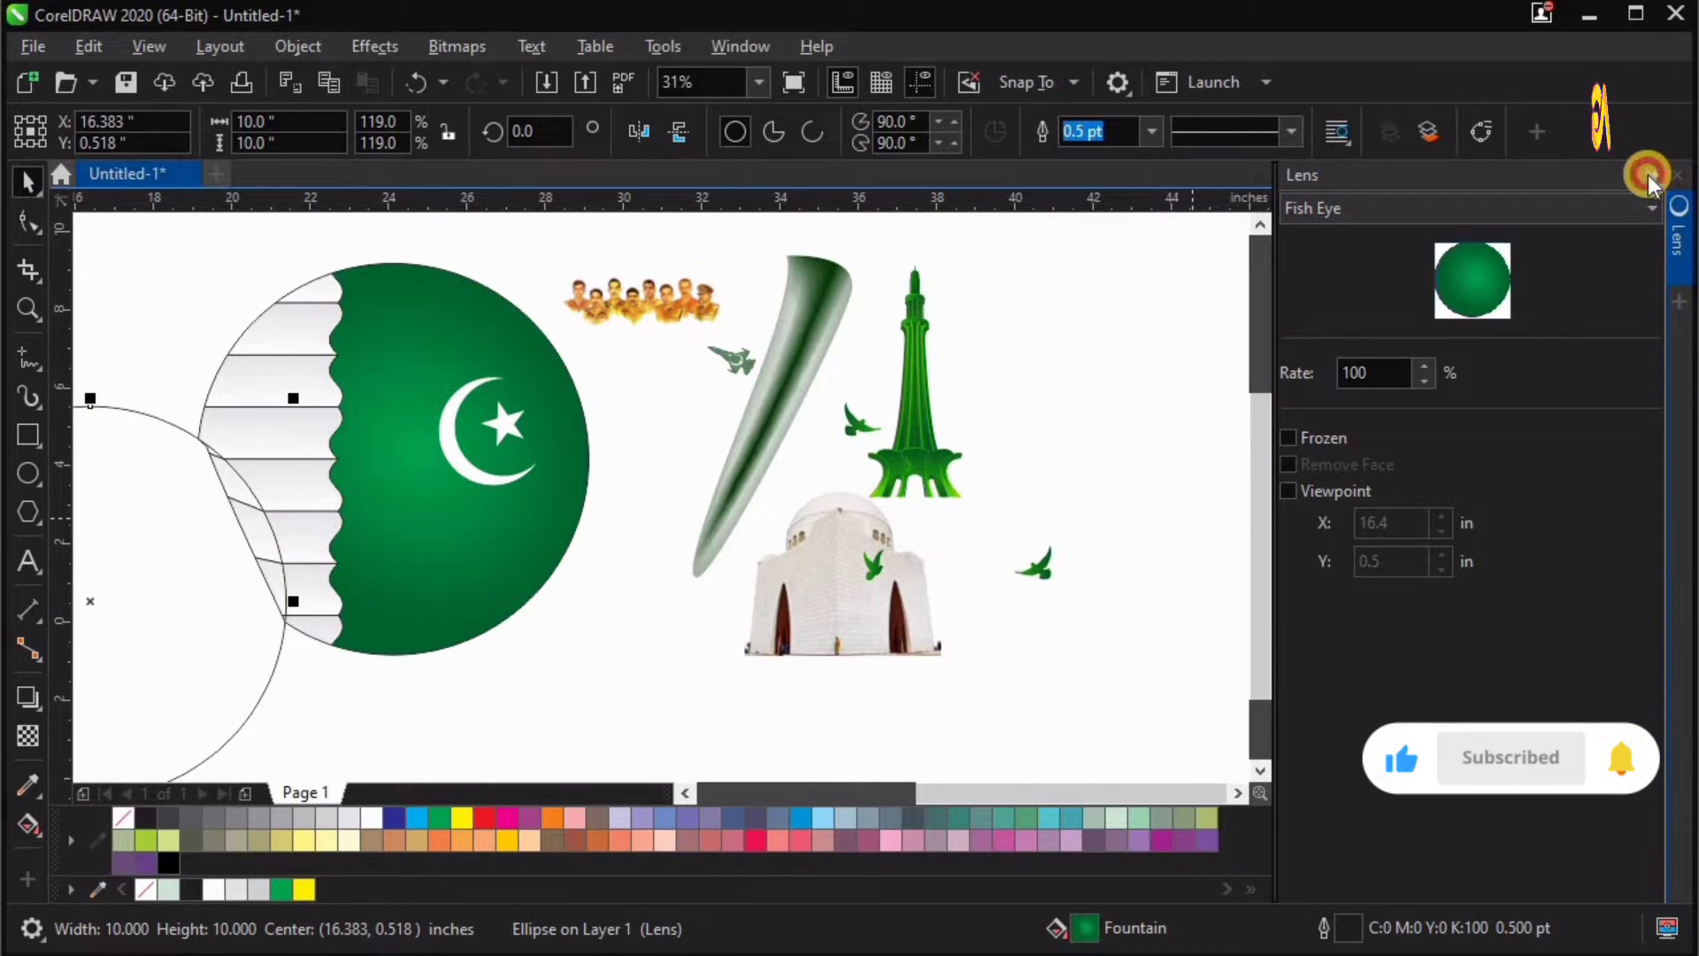
{"action": "left_click", "coordinate": [1650, 174]}
Move the lens circle onto the flag circle and align their centers horizontally and vertically.
{"action": "left_click_drag", "start_coordinate": [384, 591], "coordinate": [469, 553]}
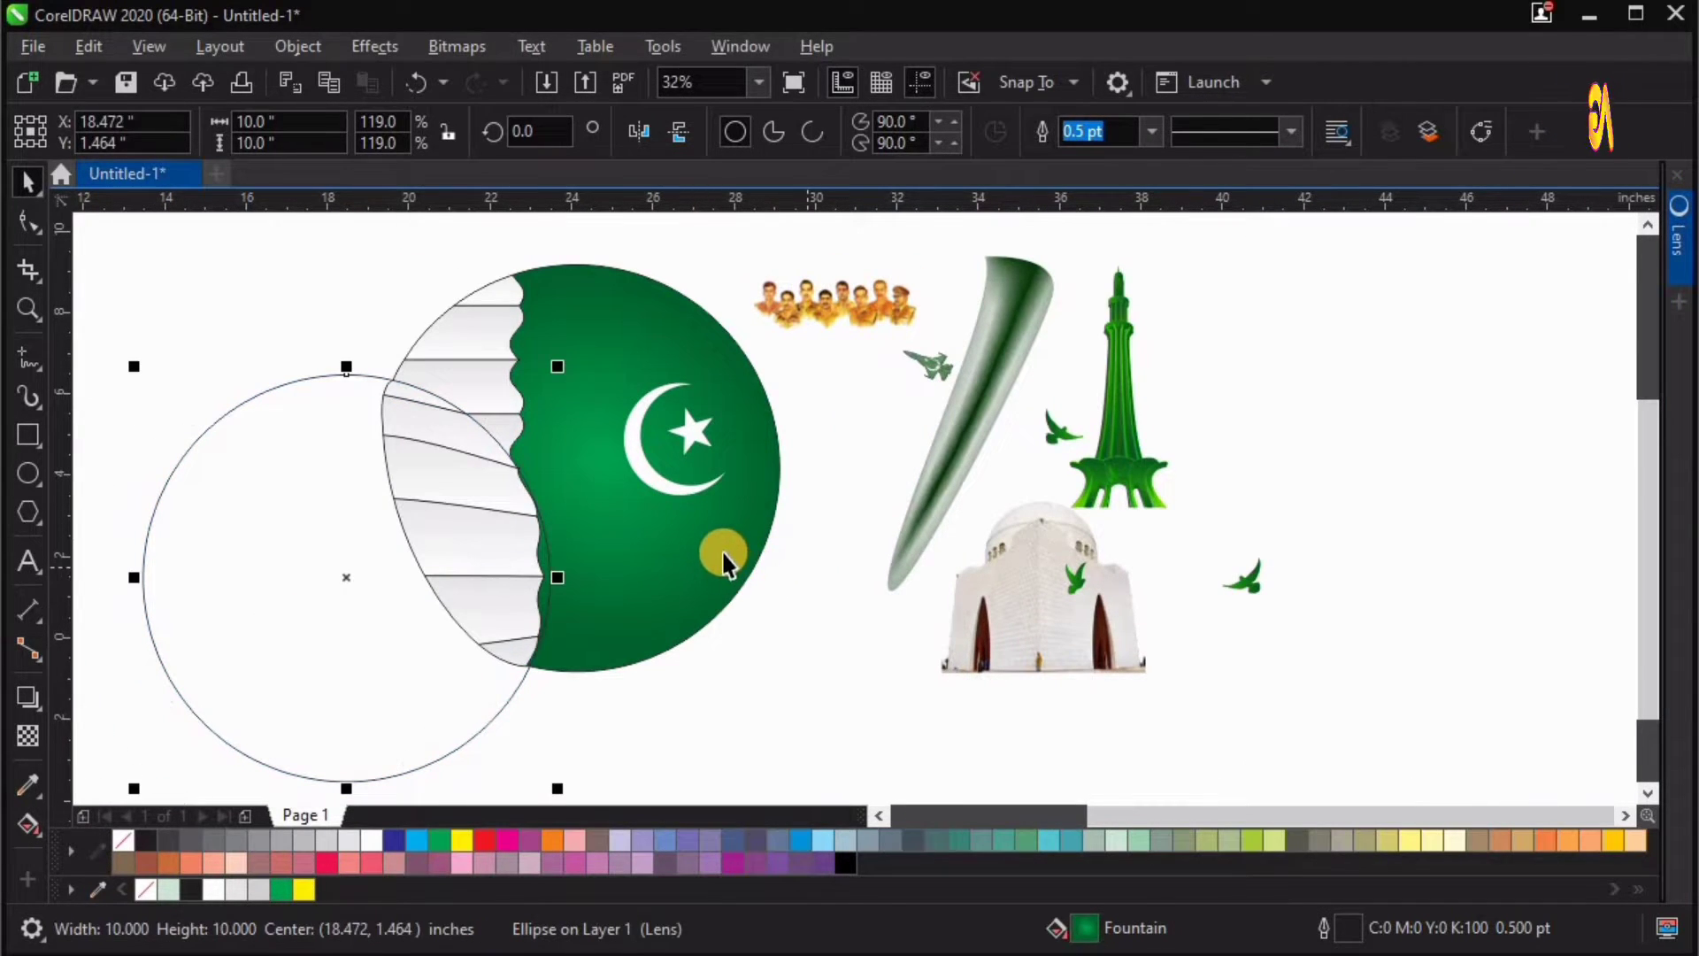
{"action": "left_click", "coordinate": [724, 553], "text": "shift"}
{"action": "key", "text": "c"}
{"action": "key", "text": "e"}
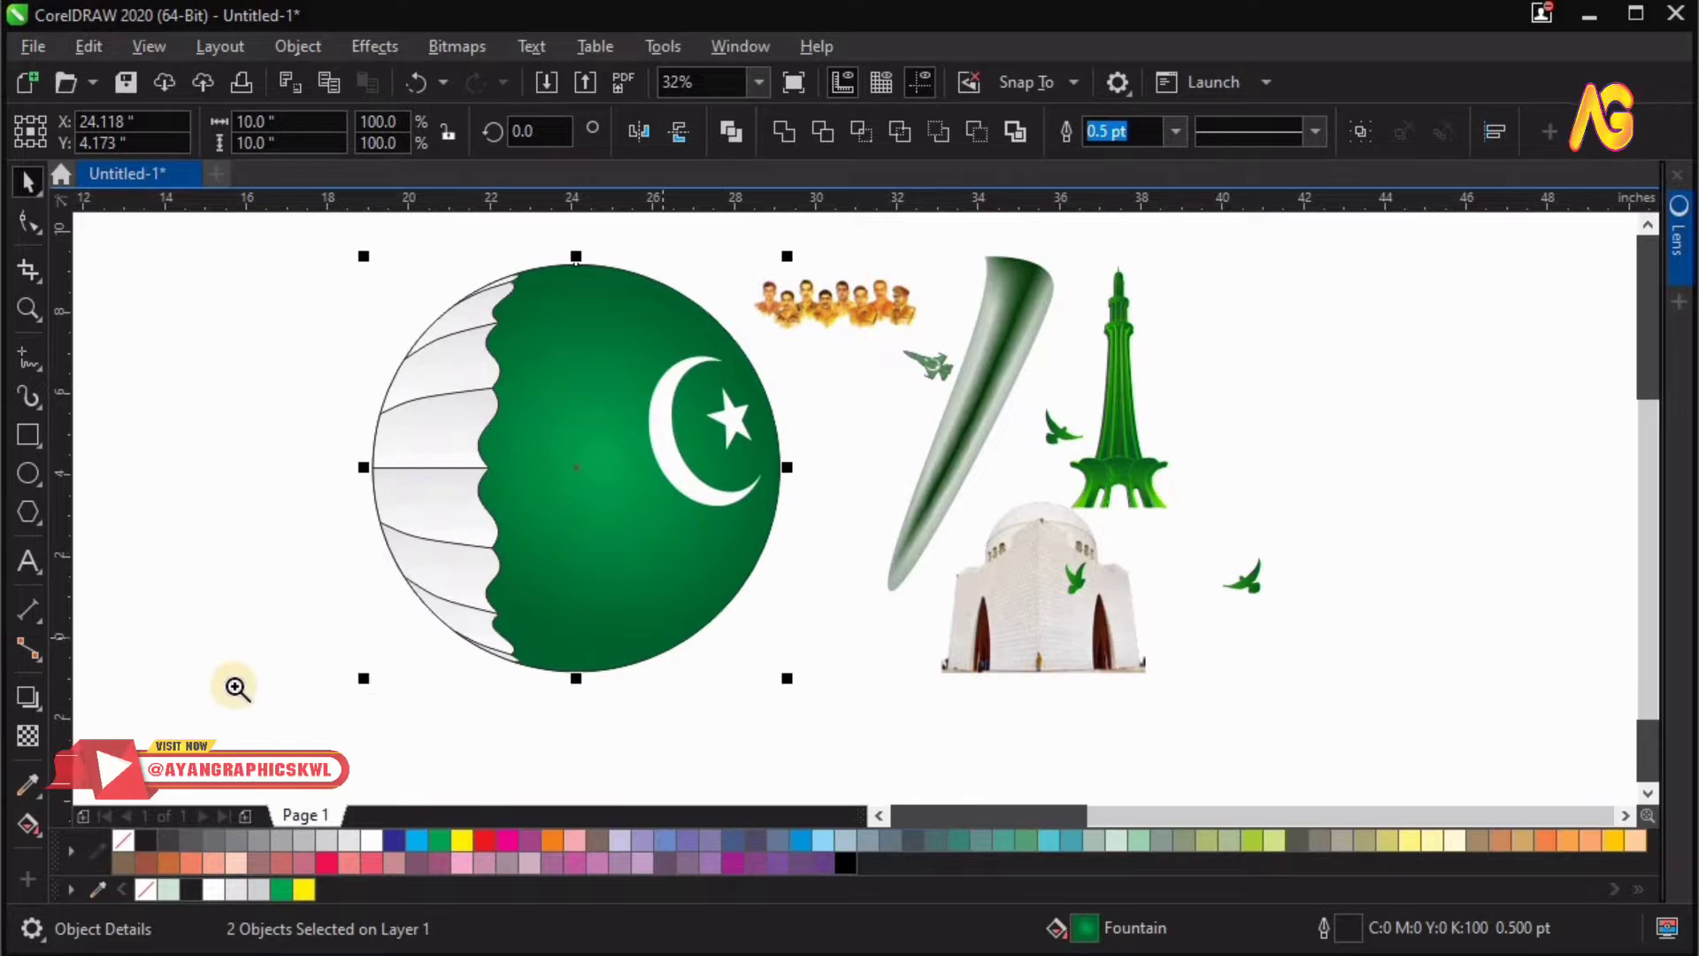
Move the lens circle aside and remove the outlines from the strips inside the flag circle's PowerClip.
{"action": "left_click_drag", "start_coordinate": [825, 324], "coordinate": [910, 236]}
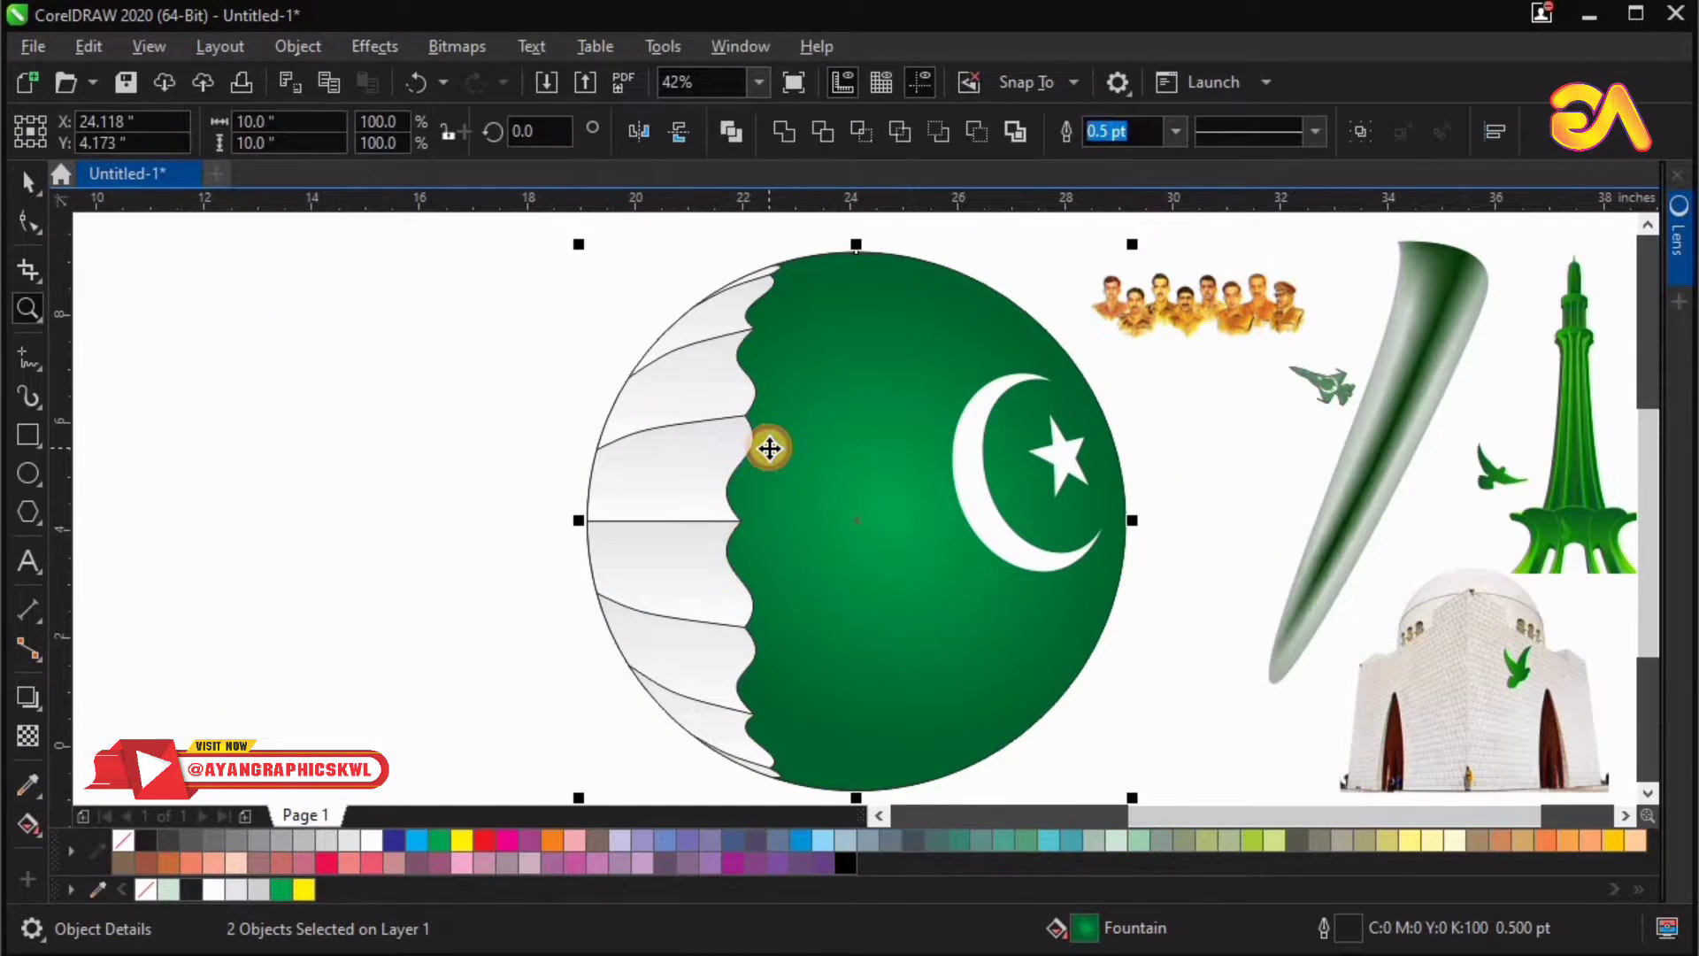
{"action": "left_click", "coordinate": [770, 448]}
{"action": "left_click", "coordinate": [825, 434]}
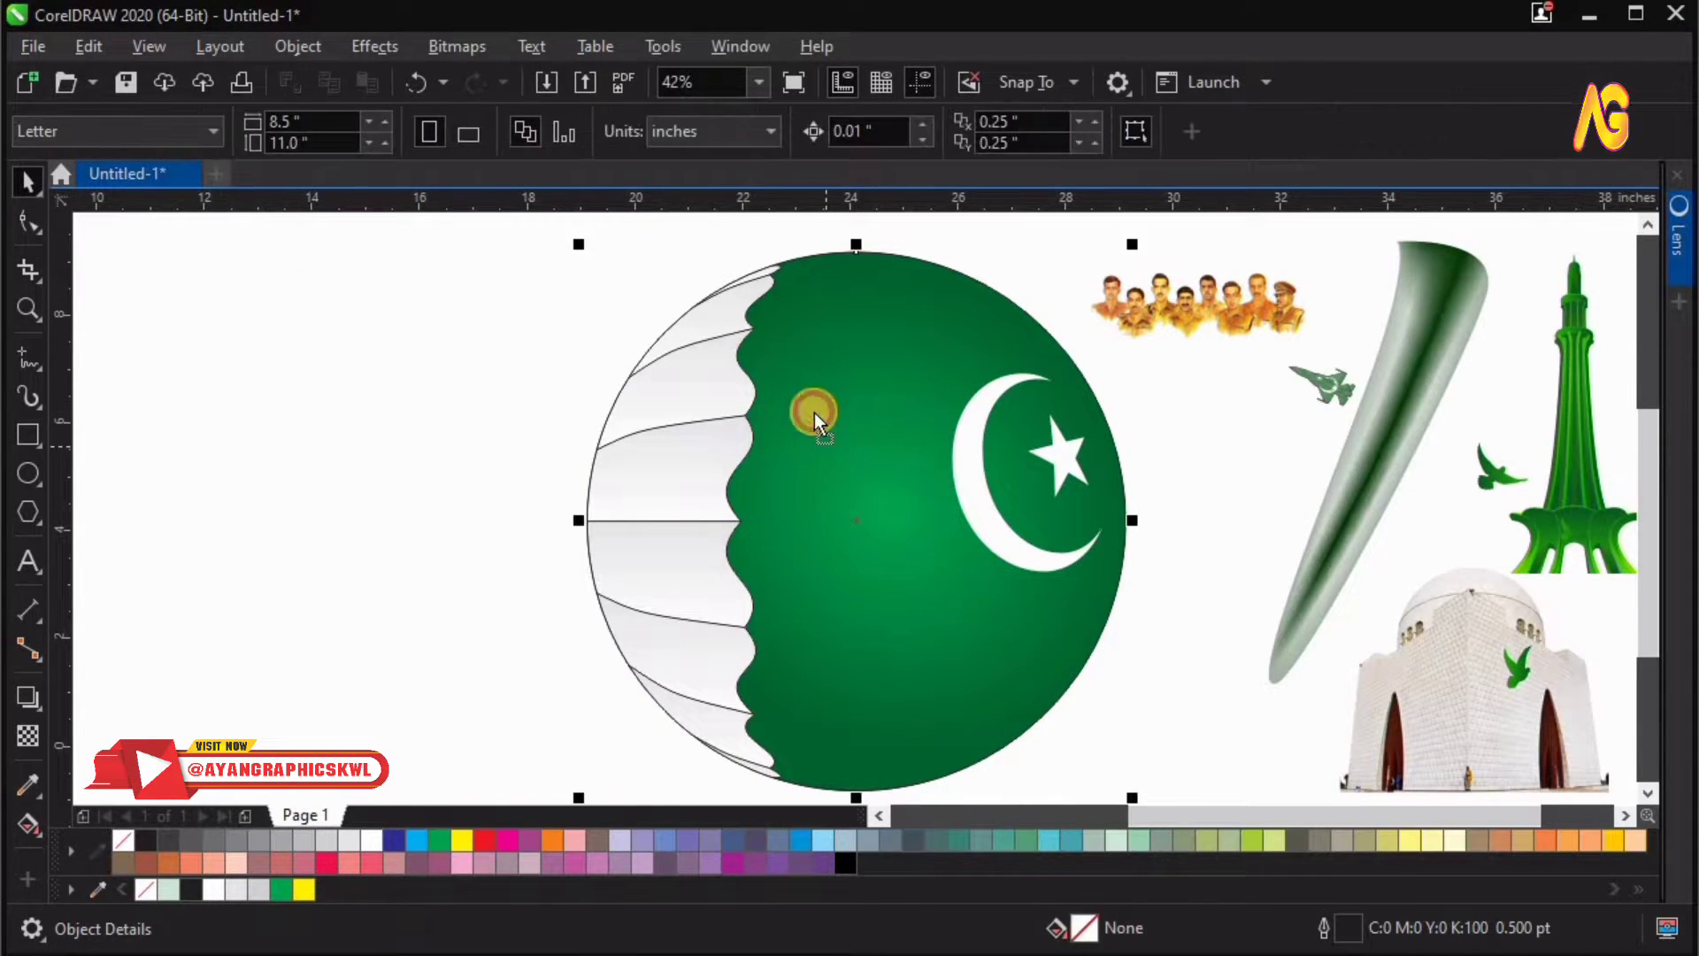
{"action": "left_click_drag", "start_coordinate": [892, 479], "coordinate": [996, 598]}
{"action": "double_click", "coordinate": [724, 367]}
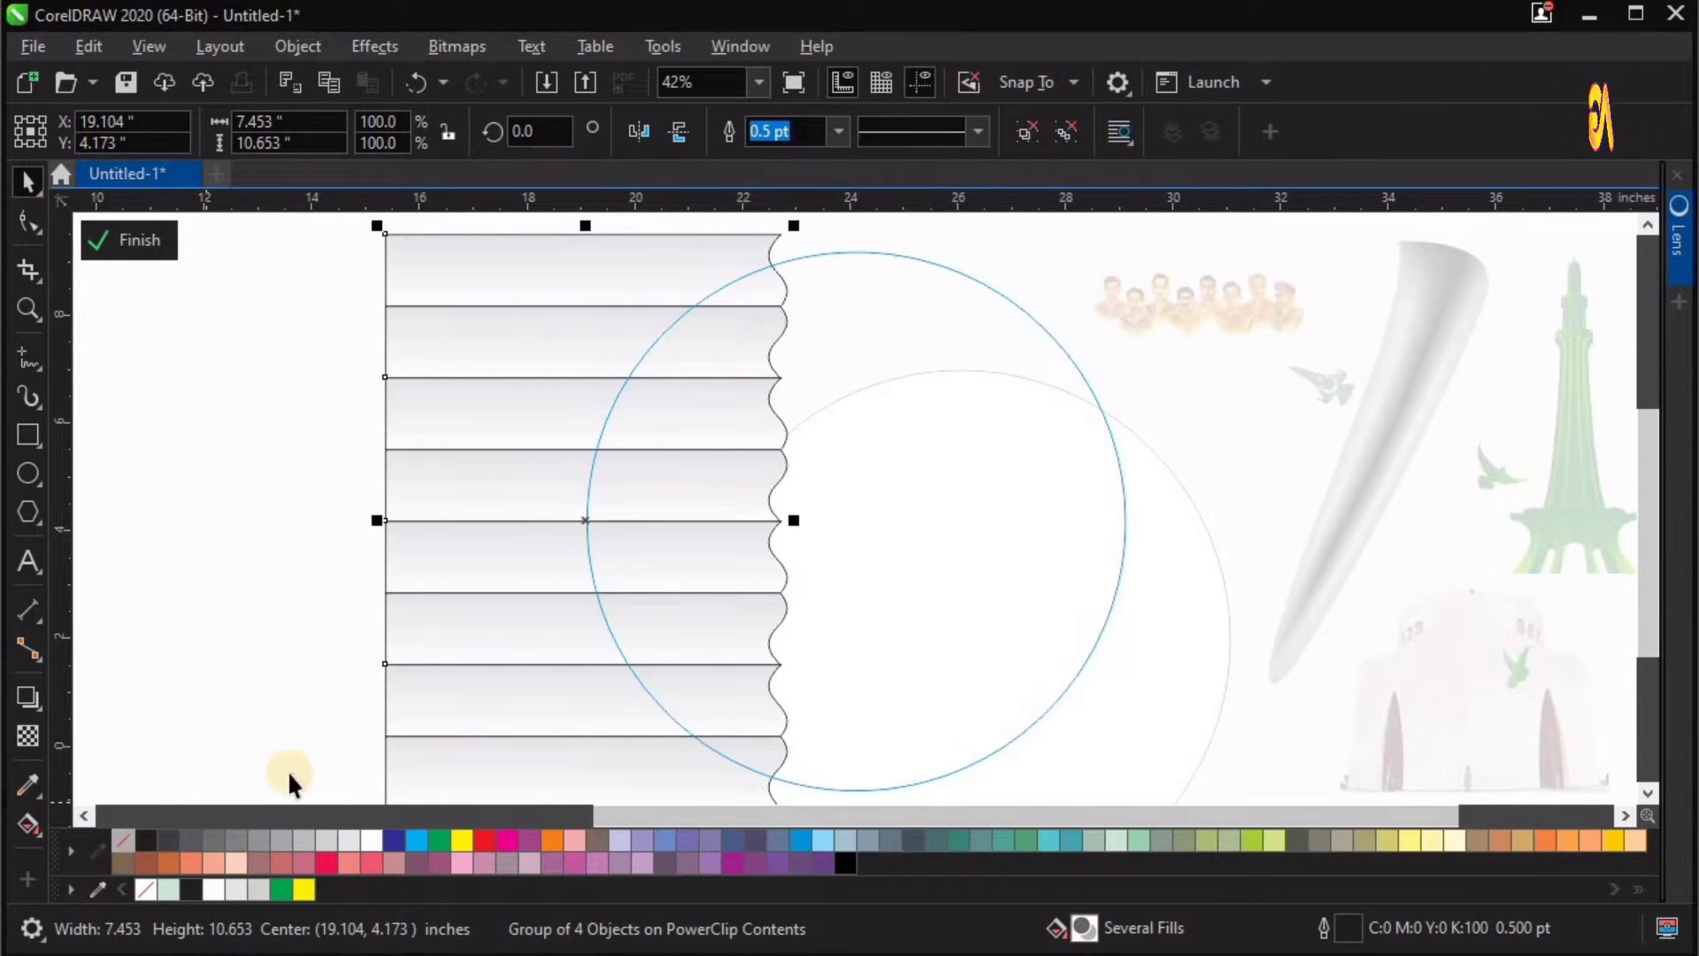
{"action": "left_click", "coordinate": [269, 569], "text": "ctrl"}
Realign the lens circle with the flag circle's center, both horizontally and vertically.
{"action": "left_click", "coordinate": [956, 686]}
{"action": "left_click", "coordinate": [812, 350], "text": "shift"}
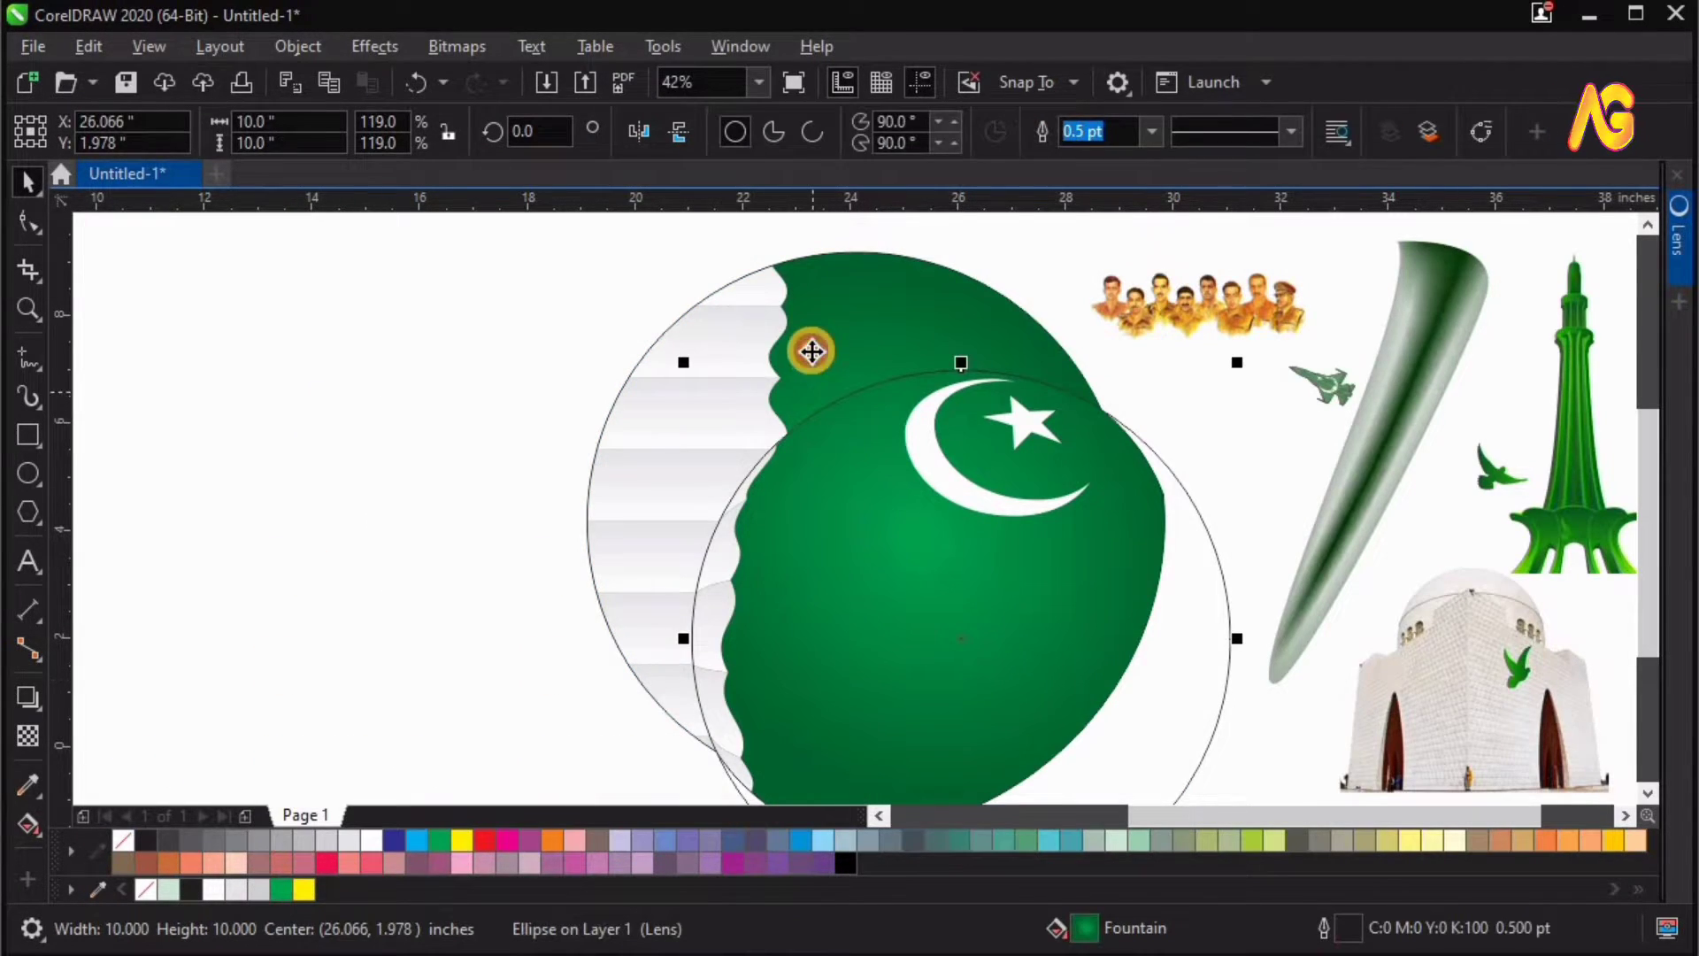
{"action": "key", "text": "c"}
{"action": "key", "text": "e"}
{"action": "left_click", "coordinate": [427, 517]}
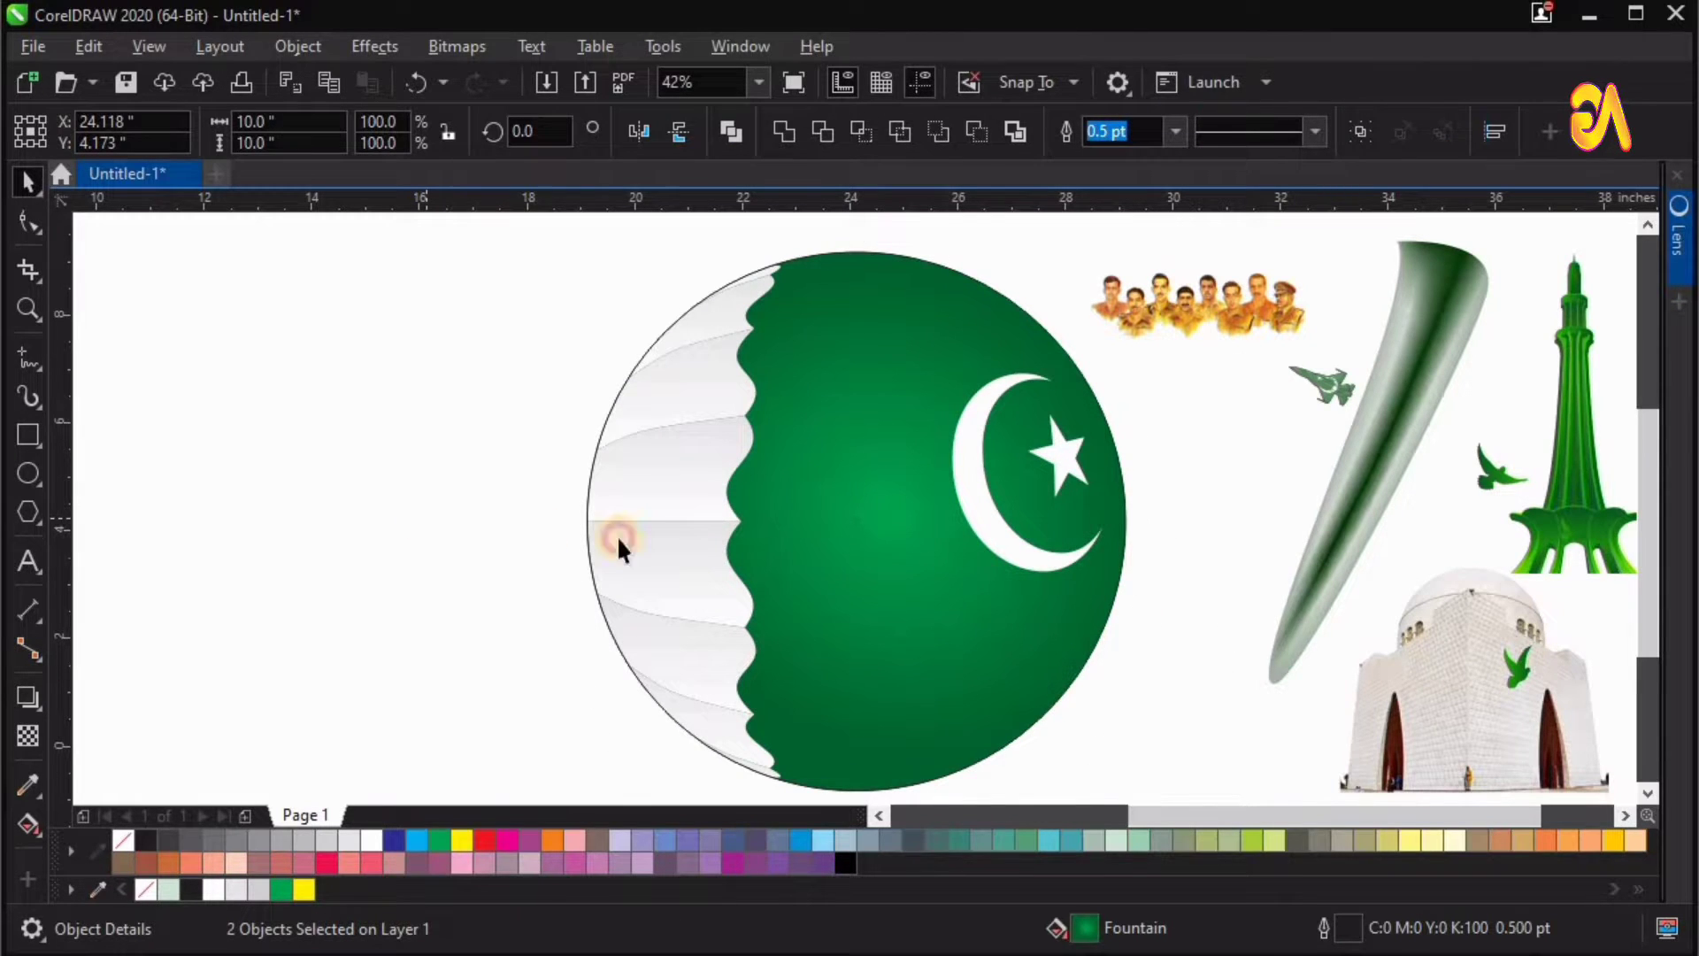
Remove the outlines from the lens circle and the flag circle beneath it.
{"action": "right_click", "coordinate": [124, 846]}
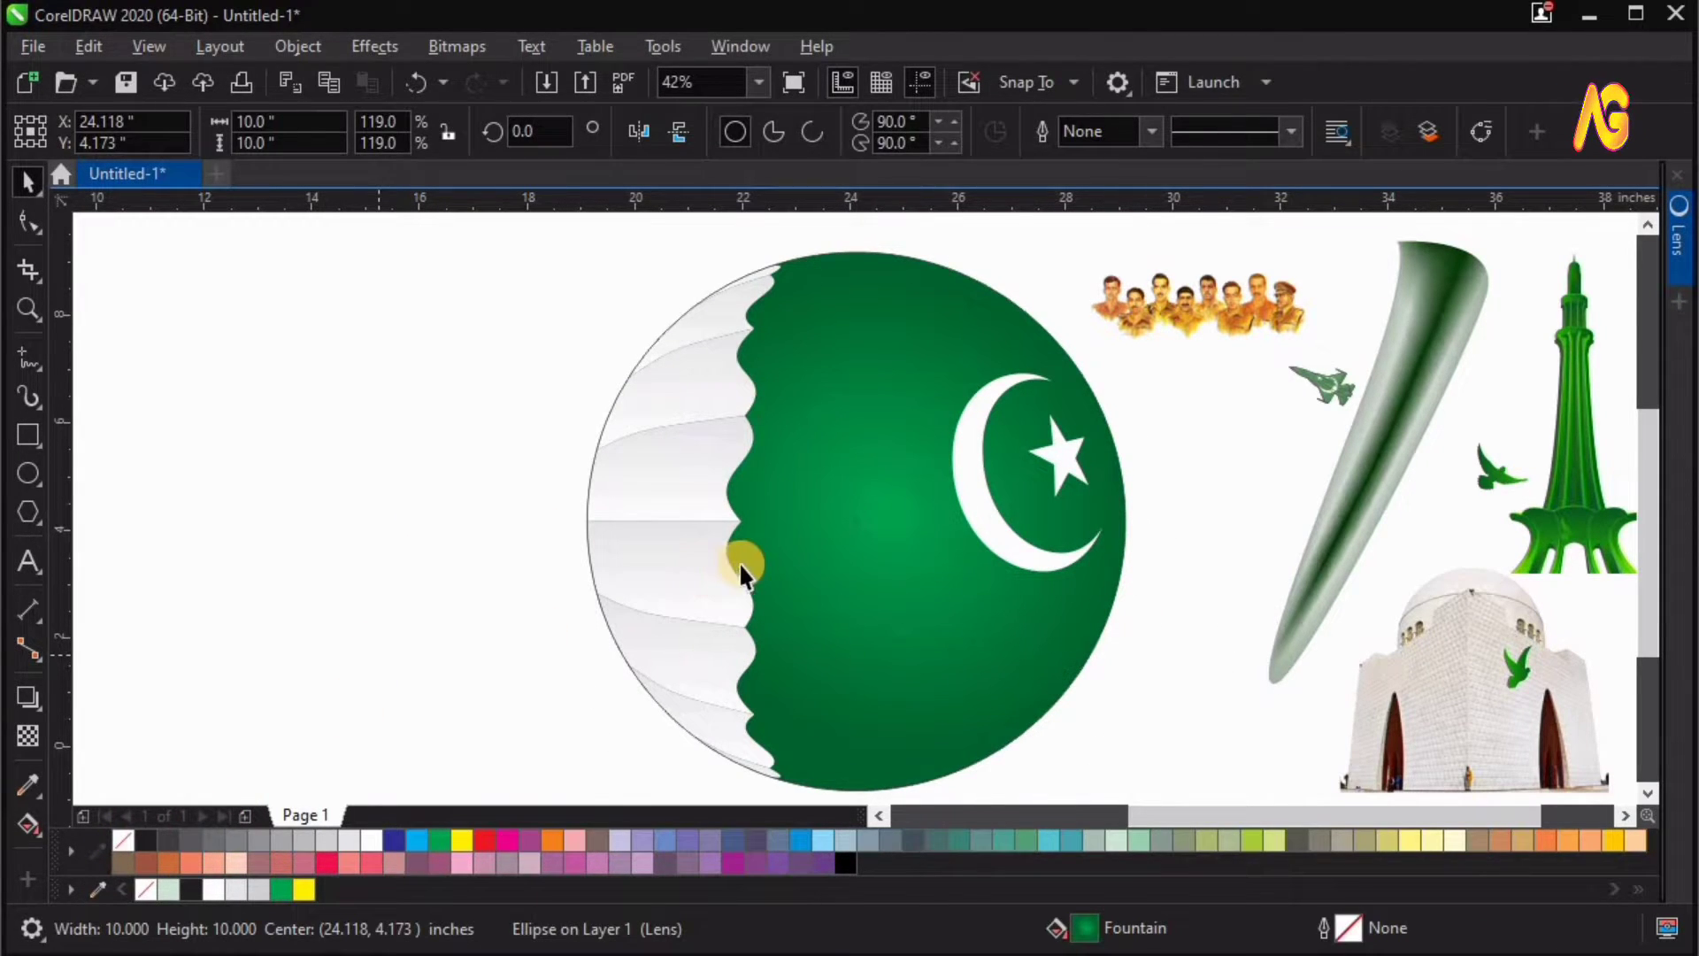
{"action": "left_click", "coordinate": [514, 361]}
{"action": "scroll", "coordinate": [790, 534], "scroll_direction": "down", "scroll_amount": 2}
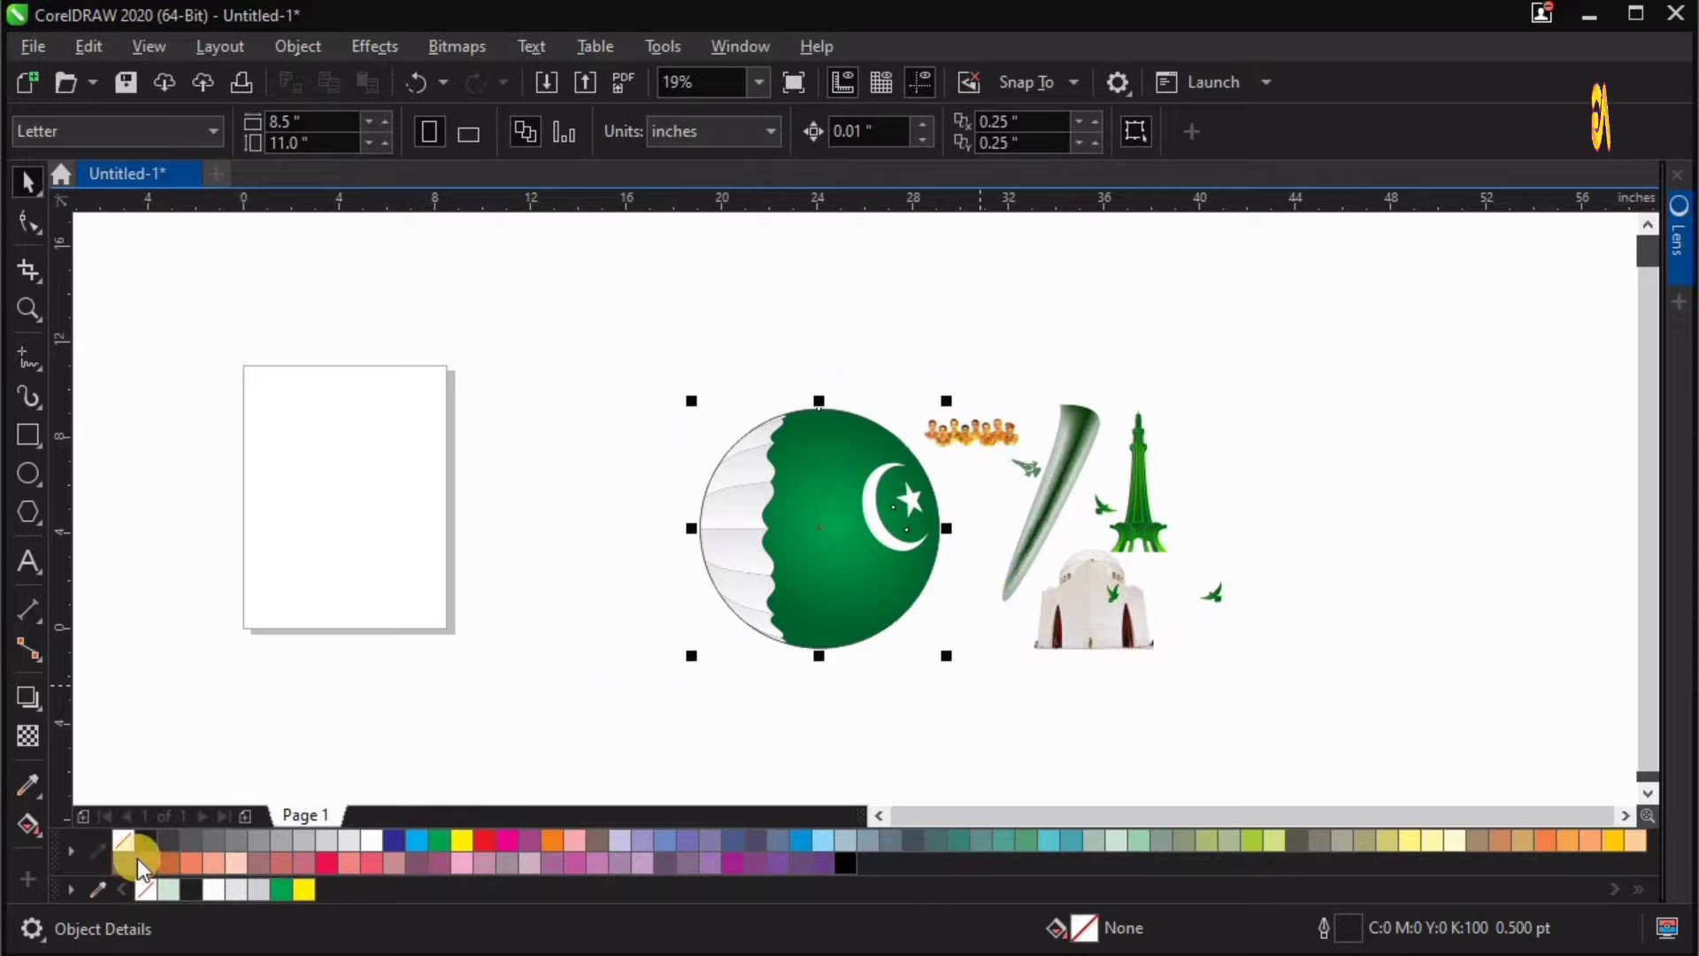
{"action": "key", "text": "z"}
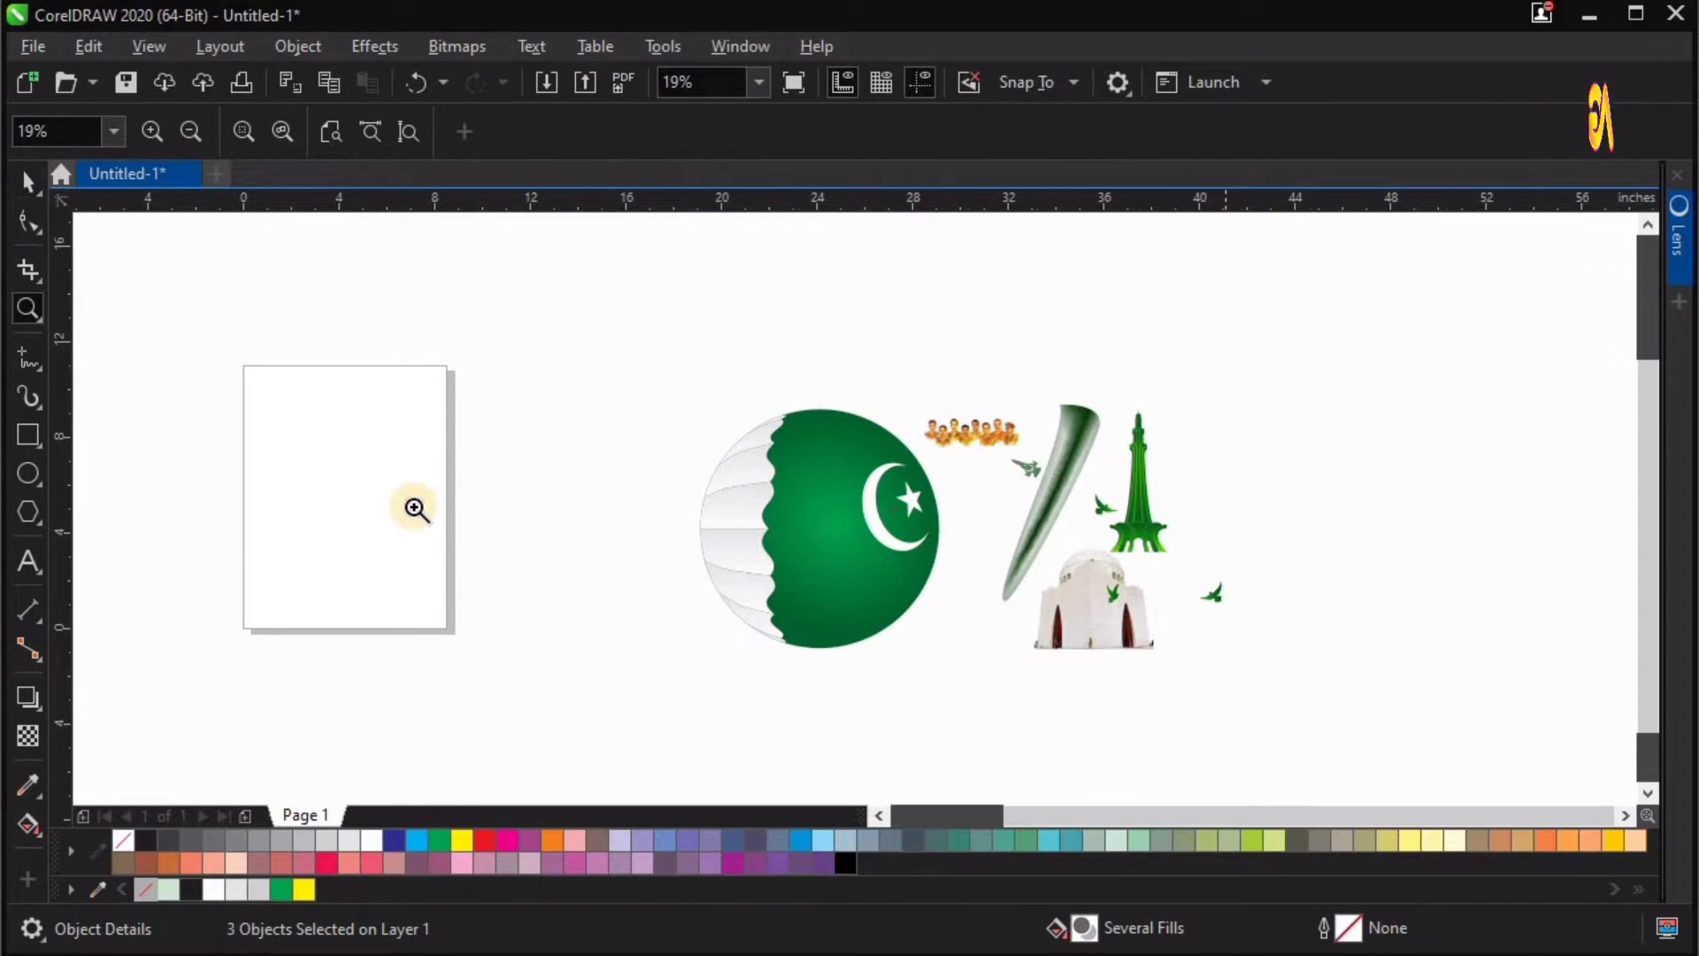
{"action": "left_click_drag", "start_coordinate": [398, 616], "coordinate": [1183, 261]}
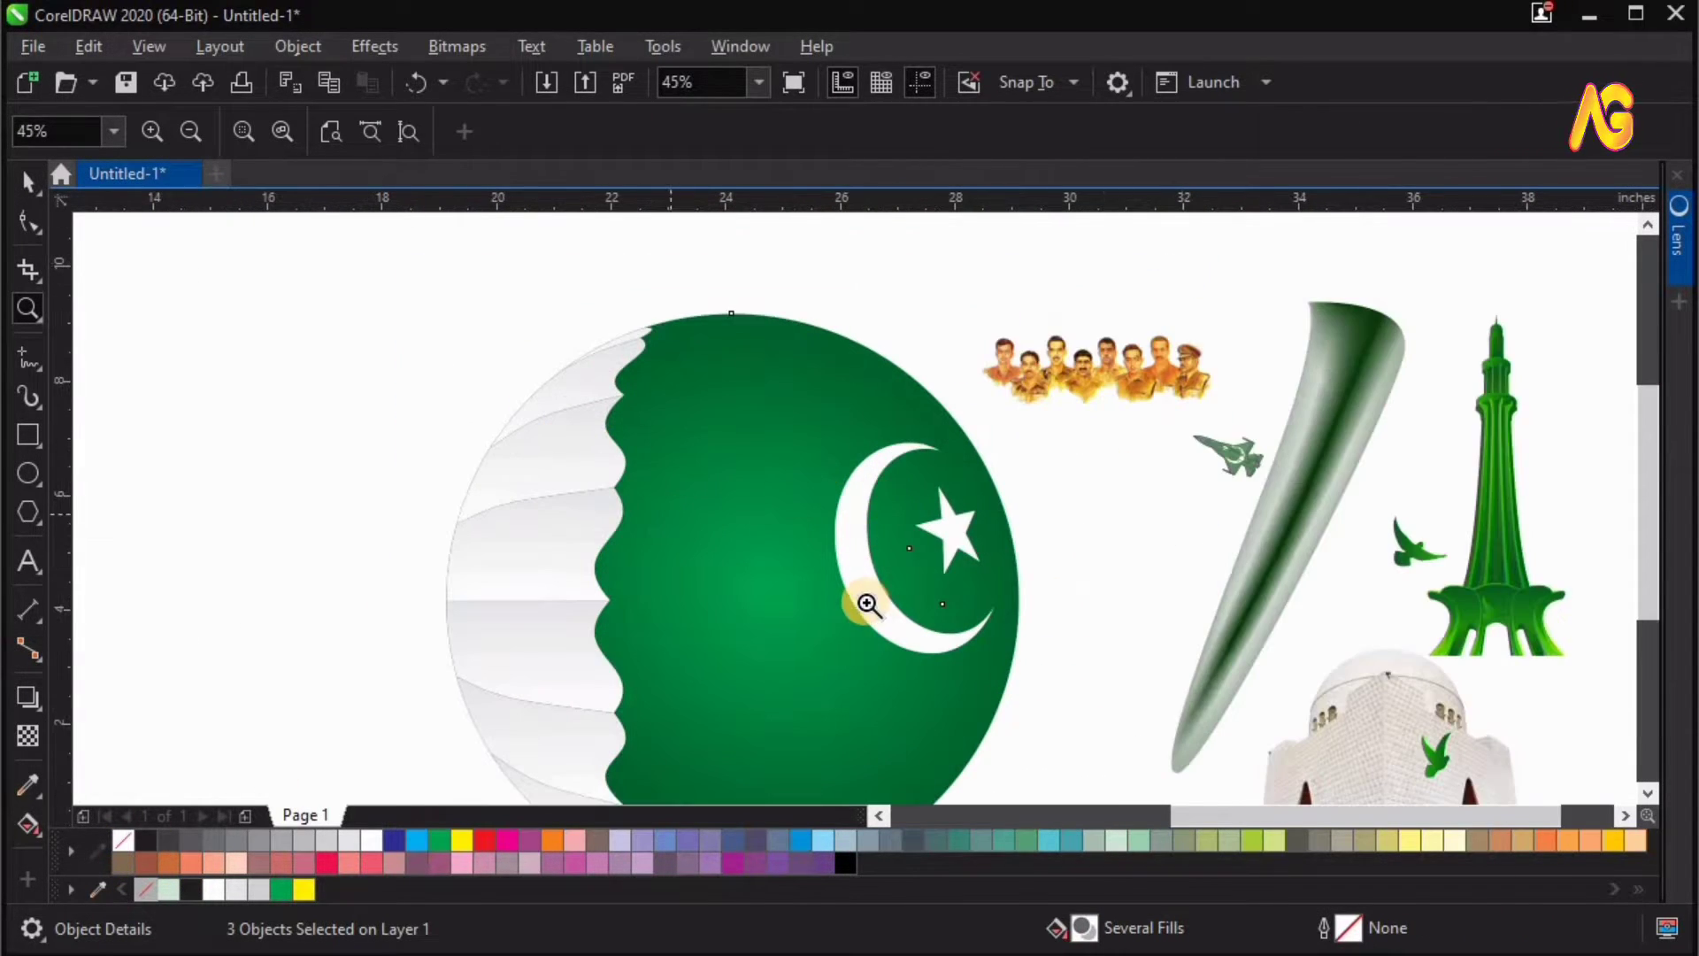
Place the mesh-filled green beam over the flag circle's crescent side, enlarge it to about 4.27 × 8.6 inches, and PowerClip it inside.
{"action": "scroll", "coordinate": [852, 575], "scroll_direction": "down", "scroll_amount": 2}
{"action": "left_click_drag", "start_coordinate": [1239, 819], "coordinate": [1240, 817]}
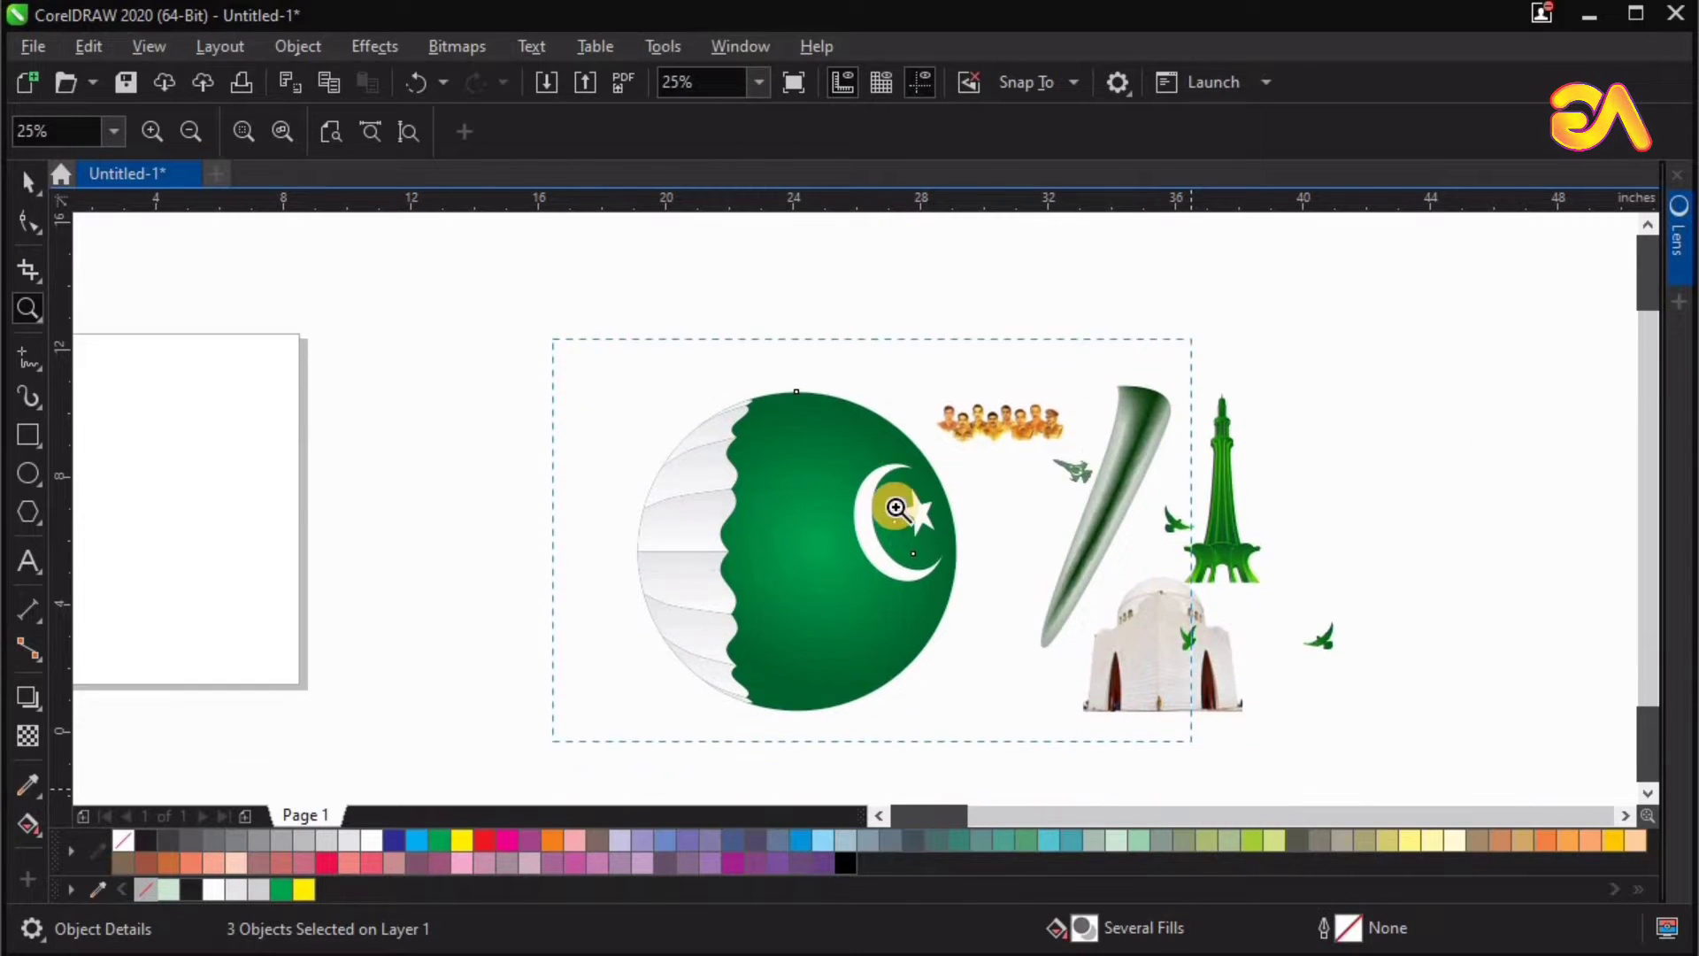
{"action": "key", "text": "space"}
{"action": "left_click", "coordinate": [835, 453]}
{"action": "double_click", "coordinate": [805, 404]}
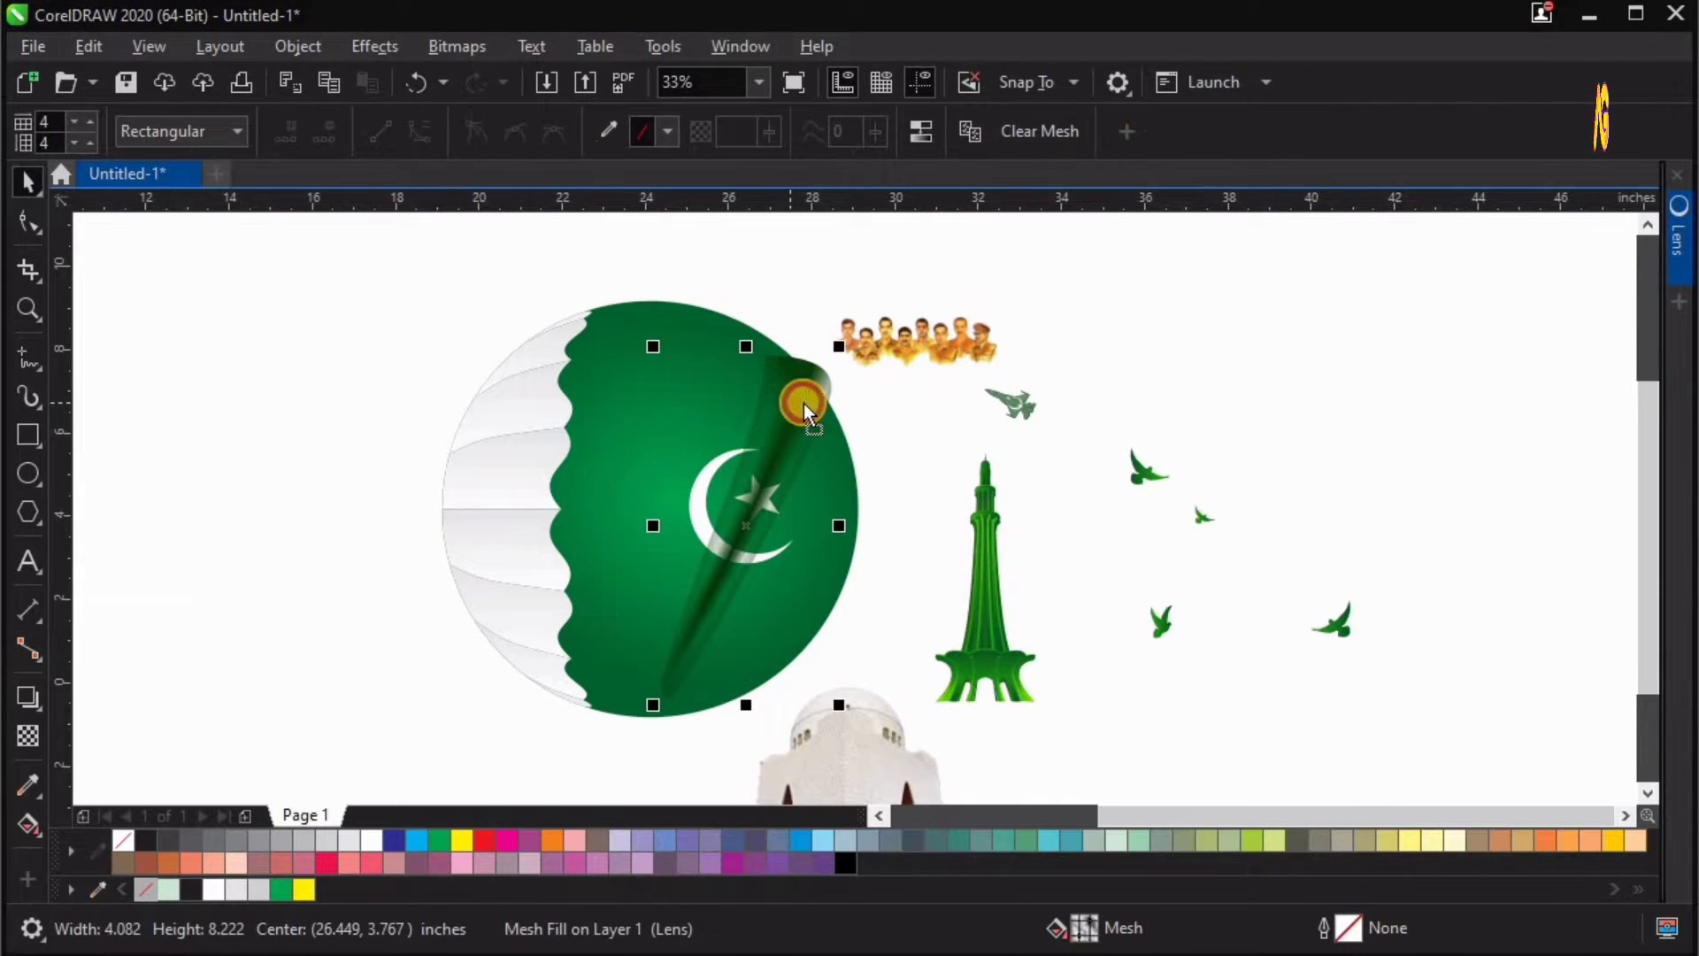
{"action": "left_click_drag", "start_coordinate": [805, 405], "coordinate": [867, 325]}
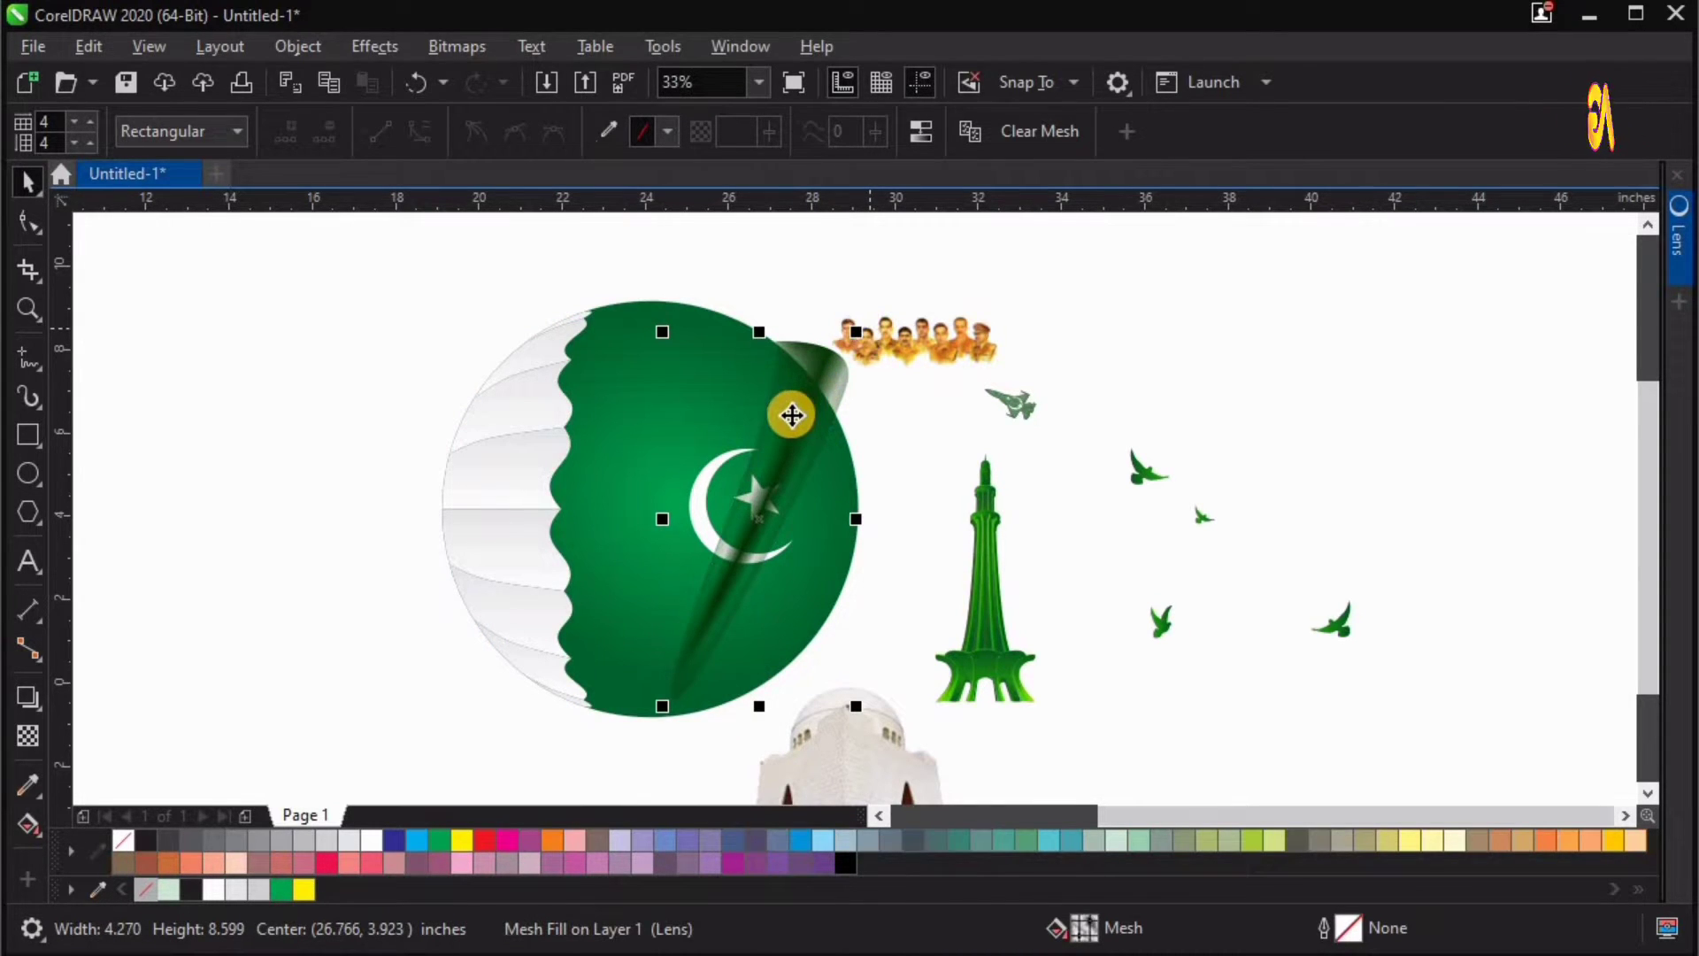
{"action": "left_click_drag", "start_coordinate": [791, 414], "coordinate": [783, 409]}
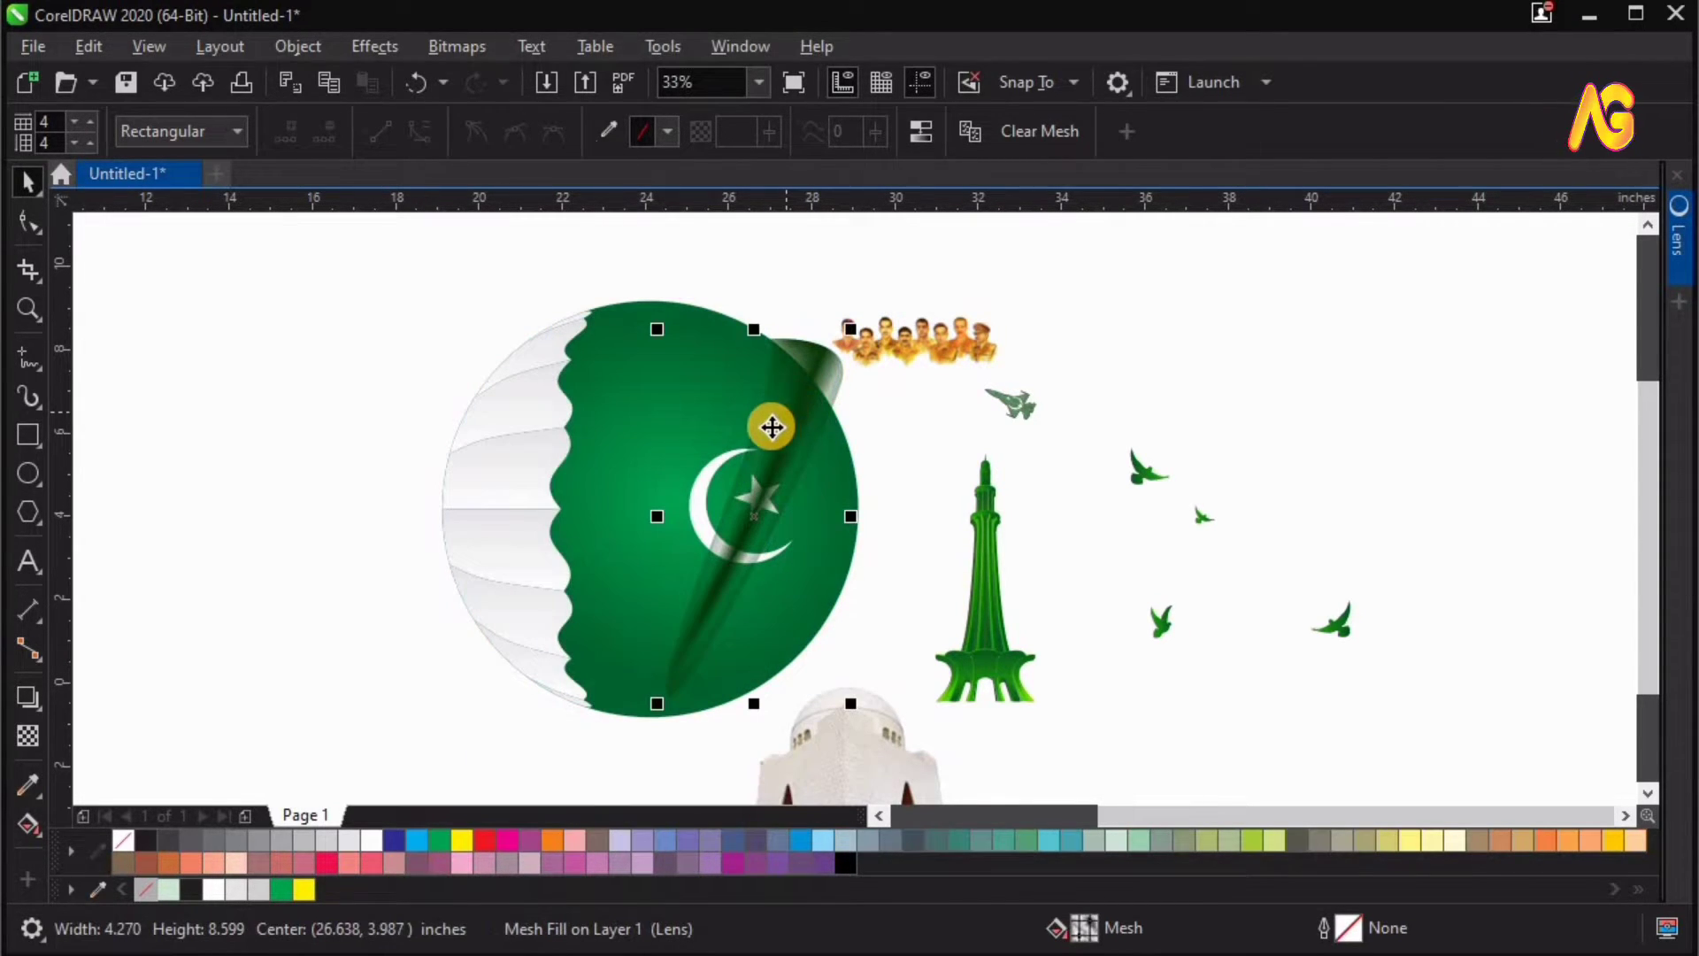
{"action": "left_click", "coordinate": [686, 398]}
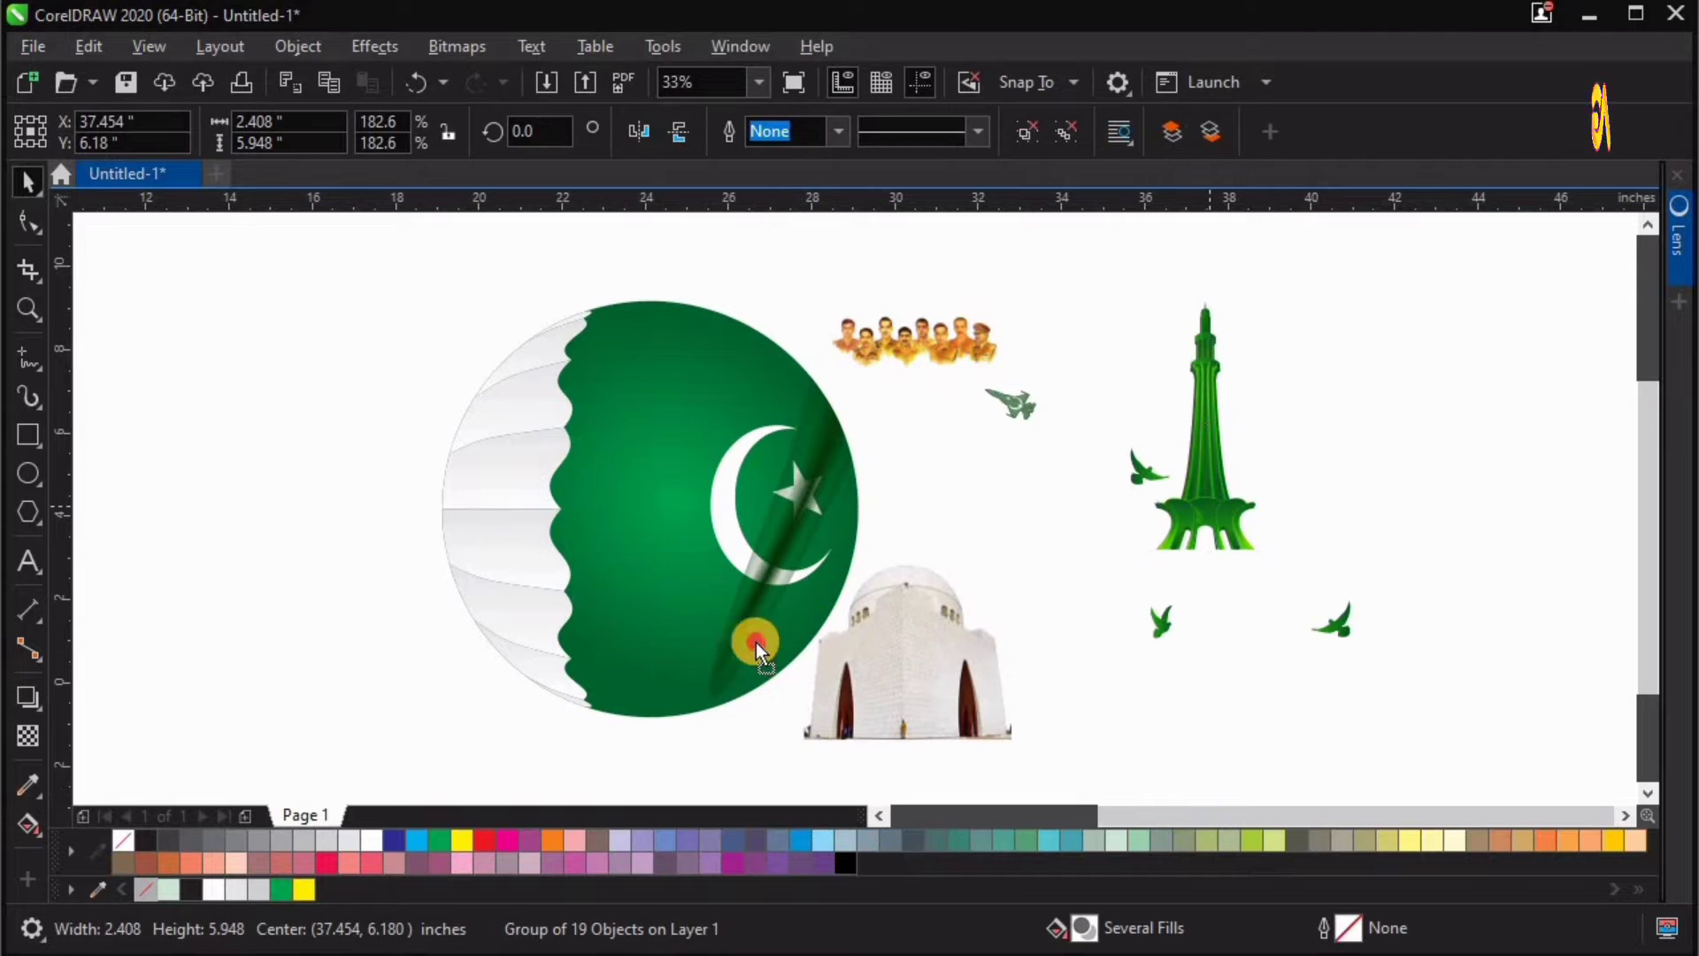
Move the green minaret tower onto the flag circle beside the white strips and stretch its height to about 6.11 inches.
{"action": "left_click_drag", "start_coordinate": [755, 641], "coordinate": [625, 668]}
{"action": "key", "text": "z"}
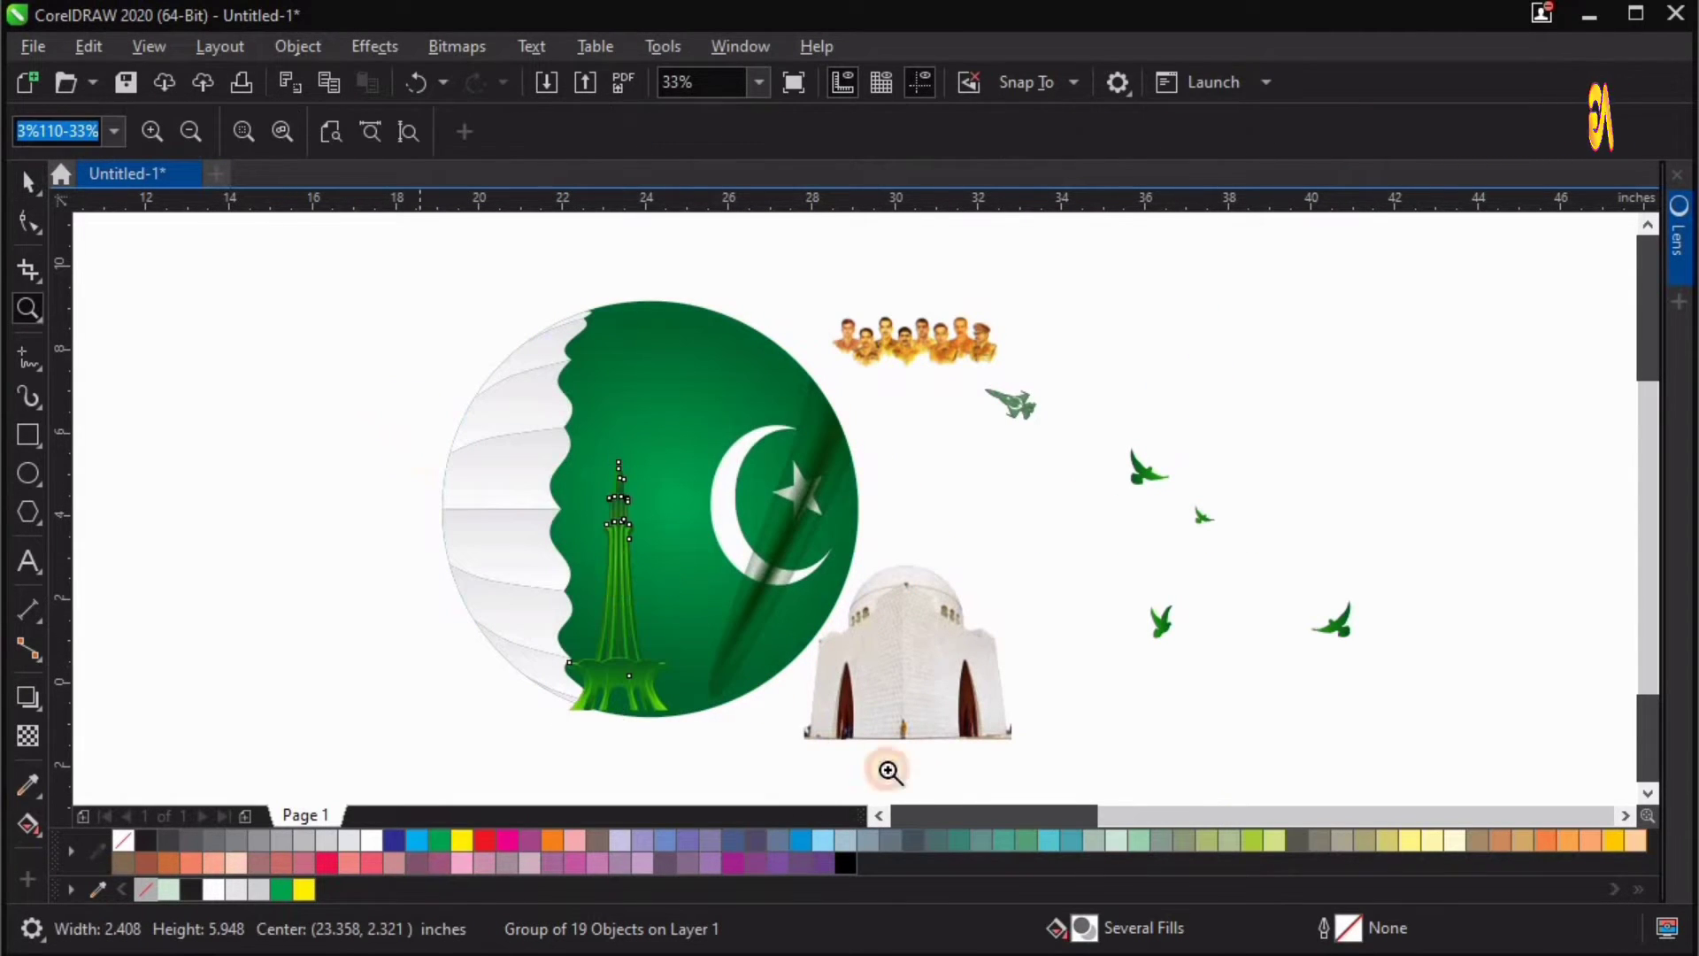
{"action": "left_click_drag", "start_coordinate": [946, 760], "coordinate": [946, 760]}
{"action": "key", "text": "space"}
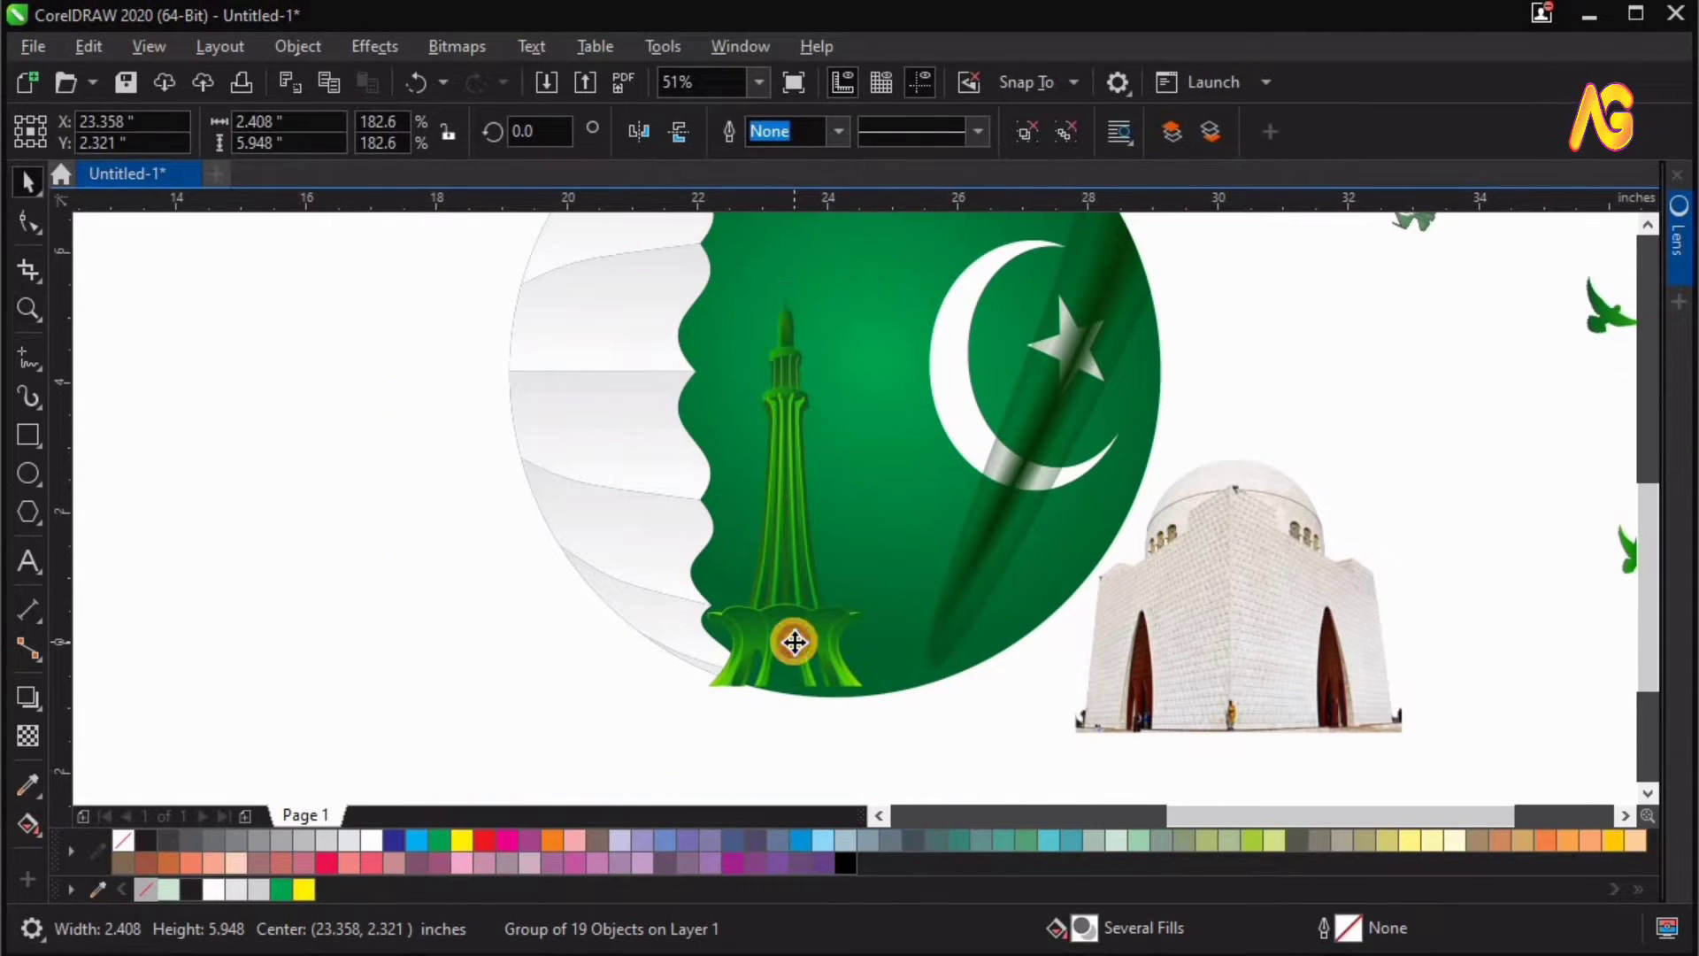
{"action": "left_click_drag", "start_coordinate": [963, 694], "coordinate": [1129, 779]}
{"action": "left_click_drag", "start_coordinate": [854, 657], "coordinate": [854, 675]}
{"action": "left_click_drag", "start_coordinate": [867, 617], "coordinate": [844, 602]}
{"action": "key", "text": "ctrl+z"}
Nudge the minaret slightly toward the white strips and PowerClip it inside the flag circle.
{"action": "key", "text": "z"}
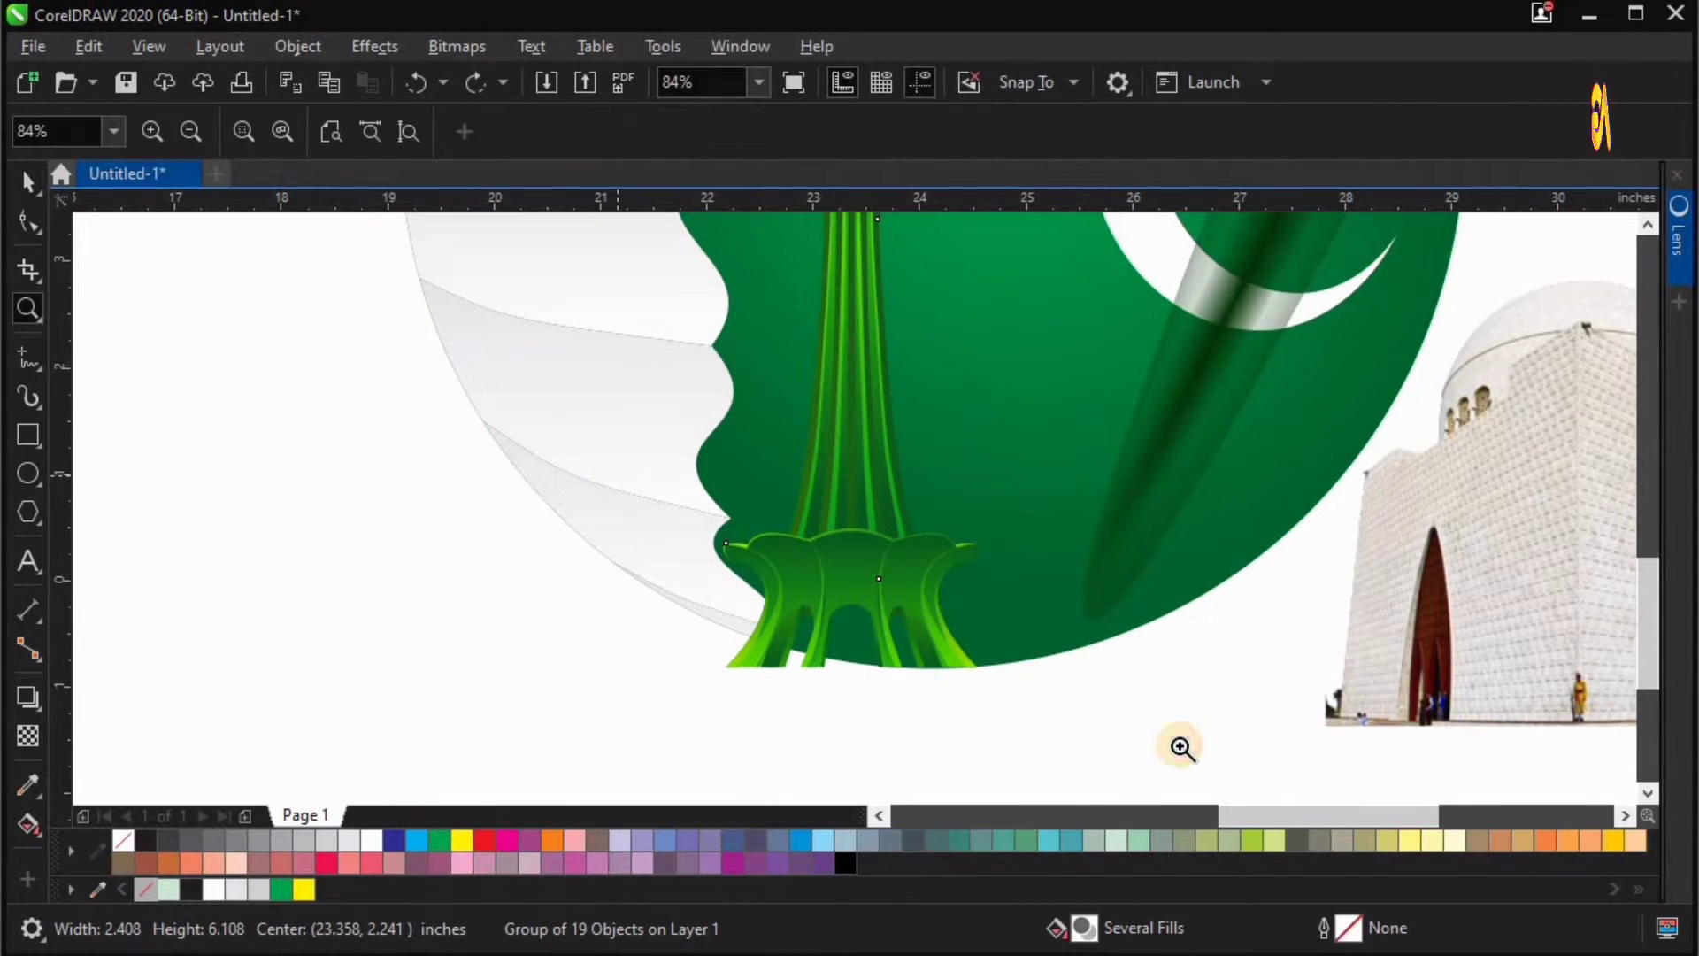
{"action": "left_click", "coordinate": [898, 604]}
{"action": "key", "text": "space"}
{"action": "left_click_drag", "start_coordinate": [687, 459], "coordinate": [675, 455]}
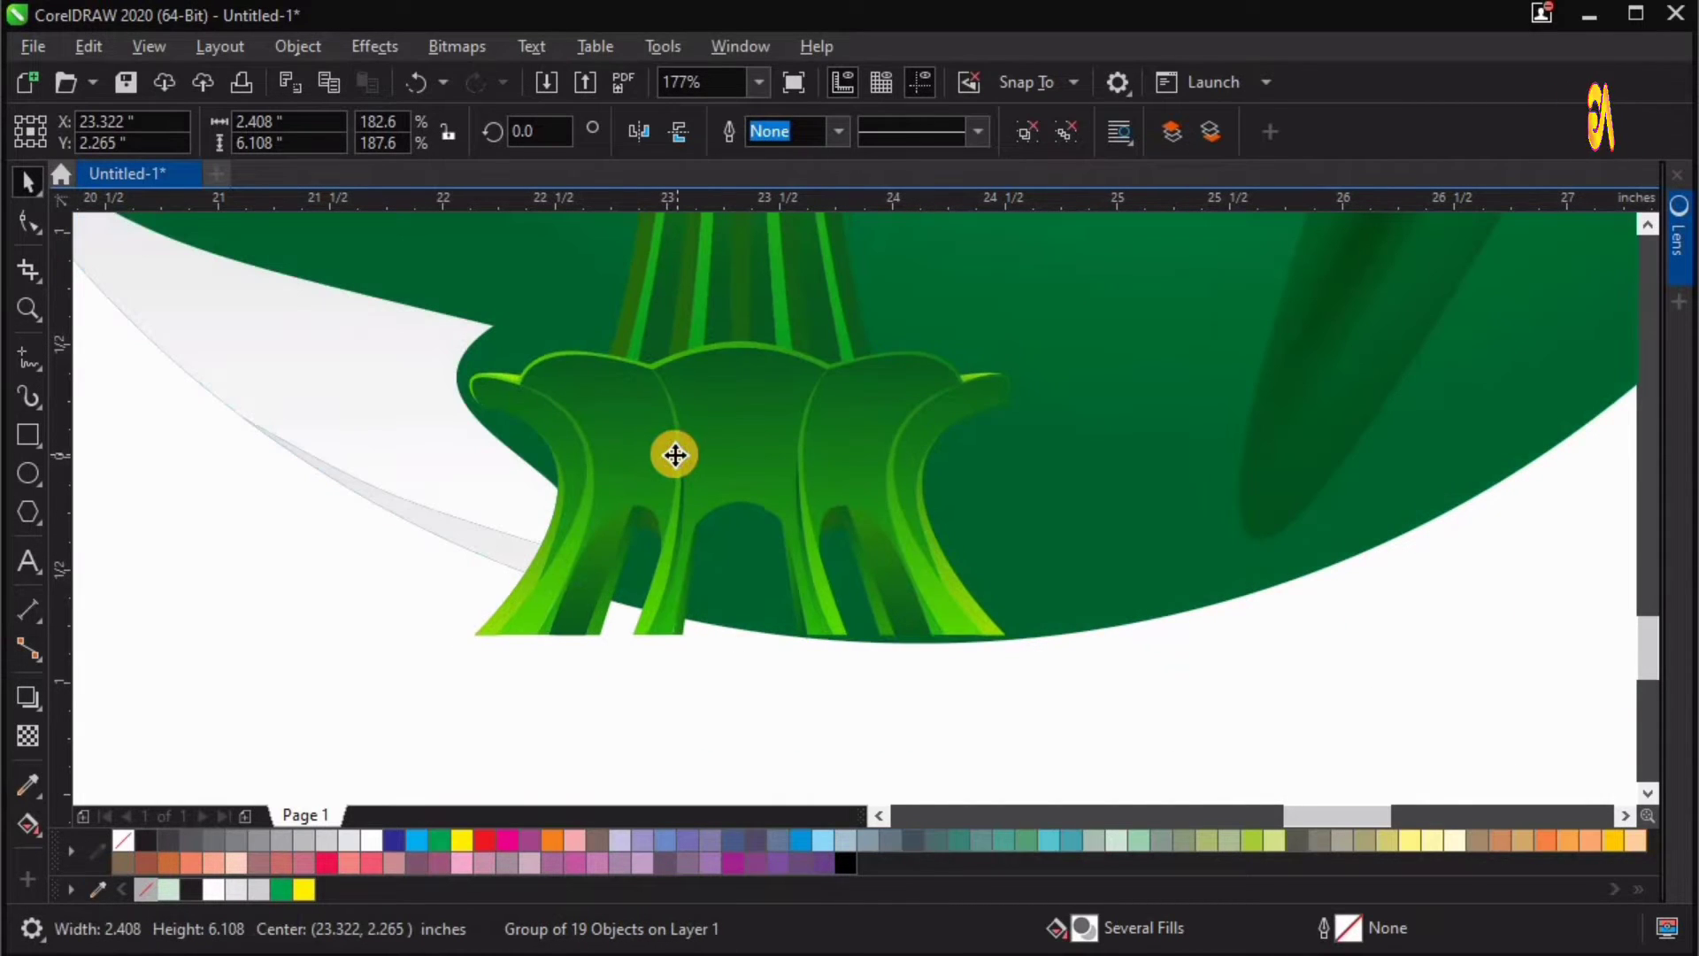
{"action": "left_click_drag", "start_coordinate": [900, 595], "coordinate": [896, 596]}
{"action": "key", "text": "F4"}
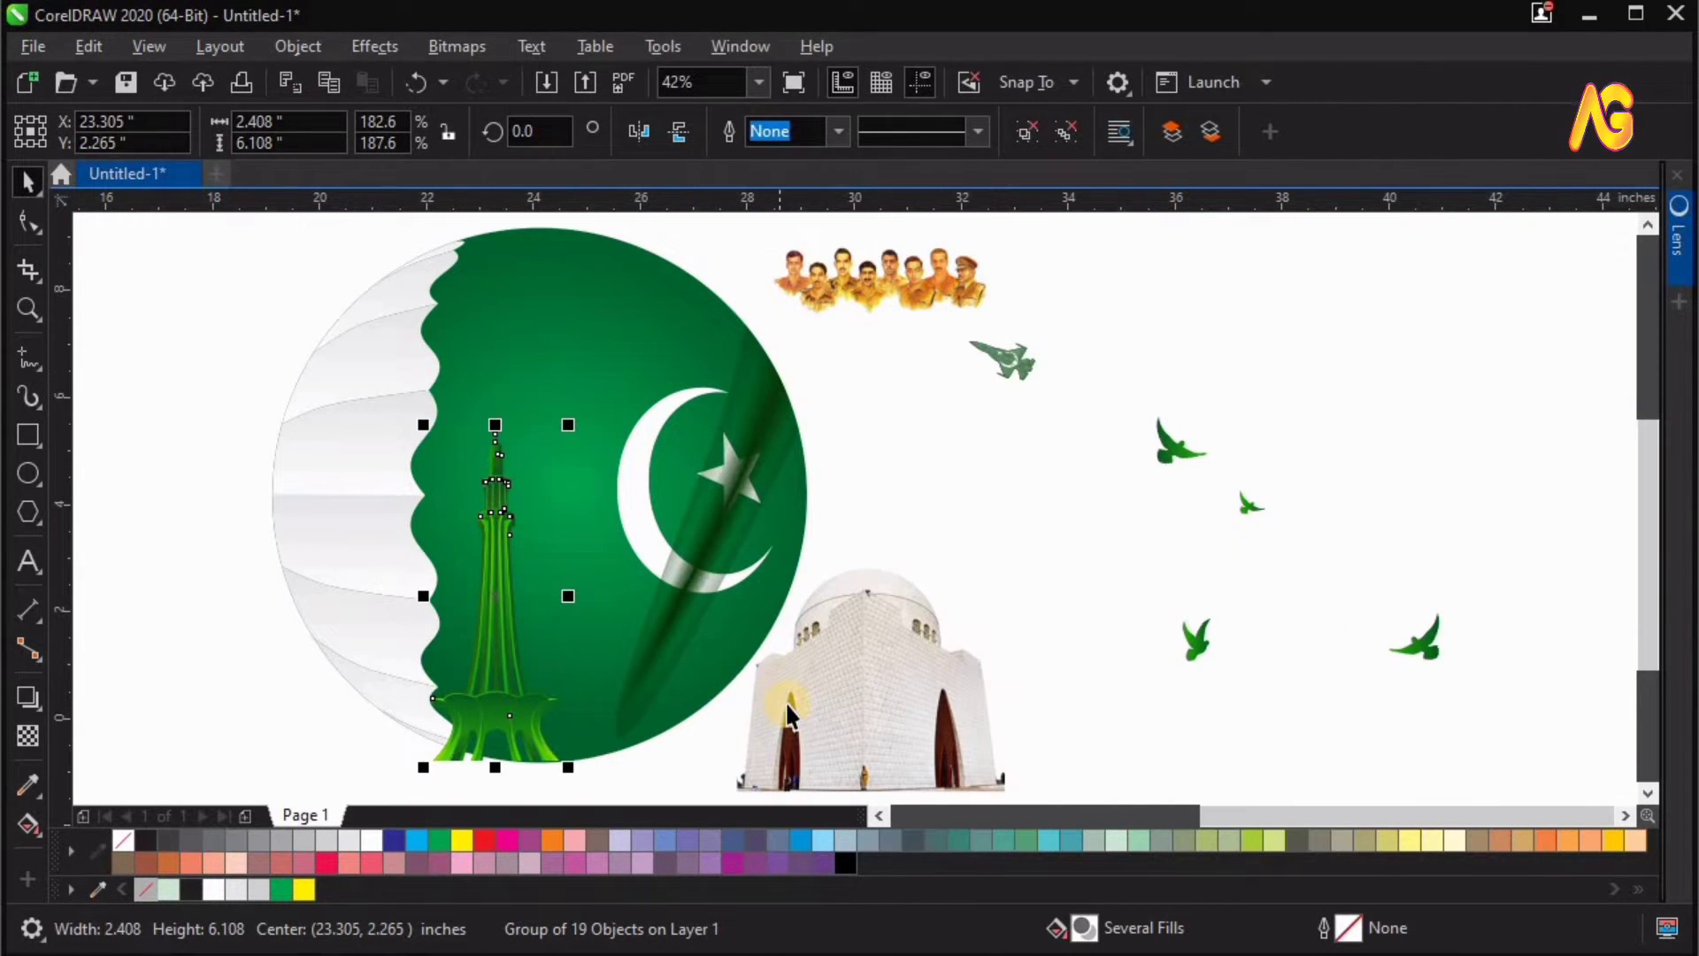
{"action": "left_click", "coordinate": [689, 652]}
Move the white mausoleum beside the minaret on the flag circle and scale it down to about 4.1 × 3.59 inches.
{"action": "left_click_drag", "start_coordinate": [629, 679], "coordinate": [630, 680]}
{"action": "key", "text": "F2"}
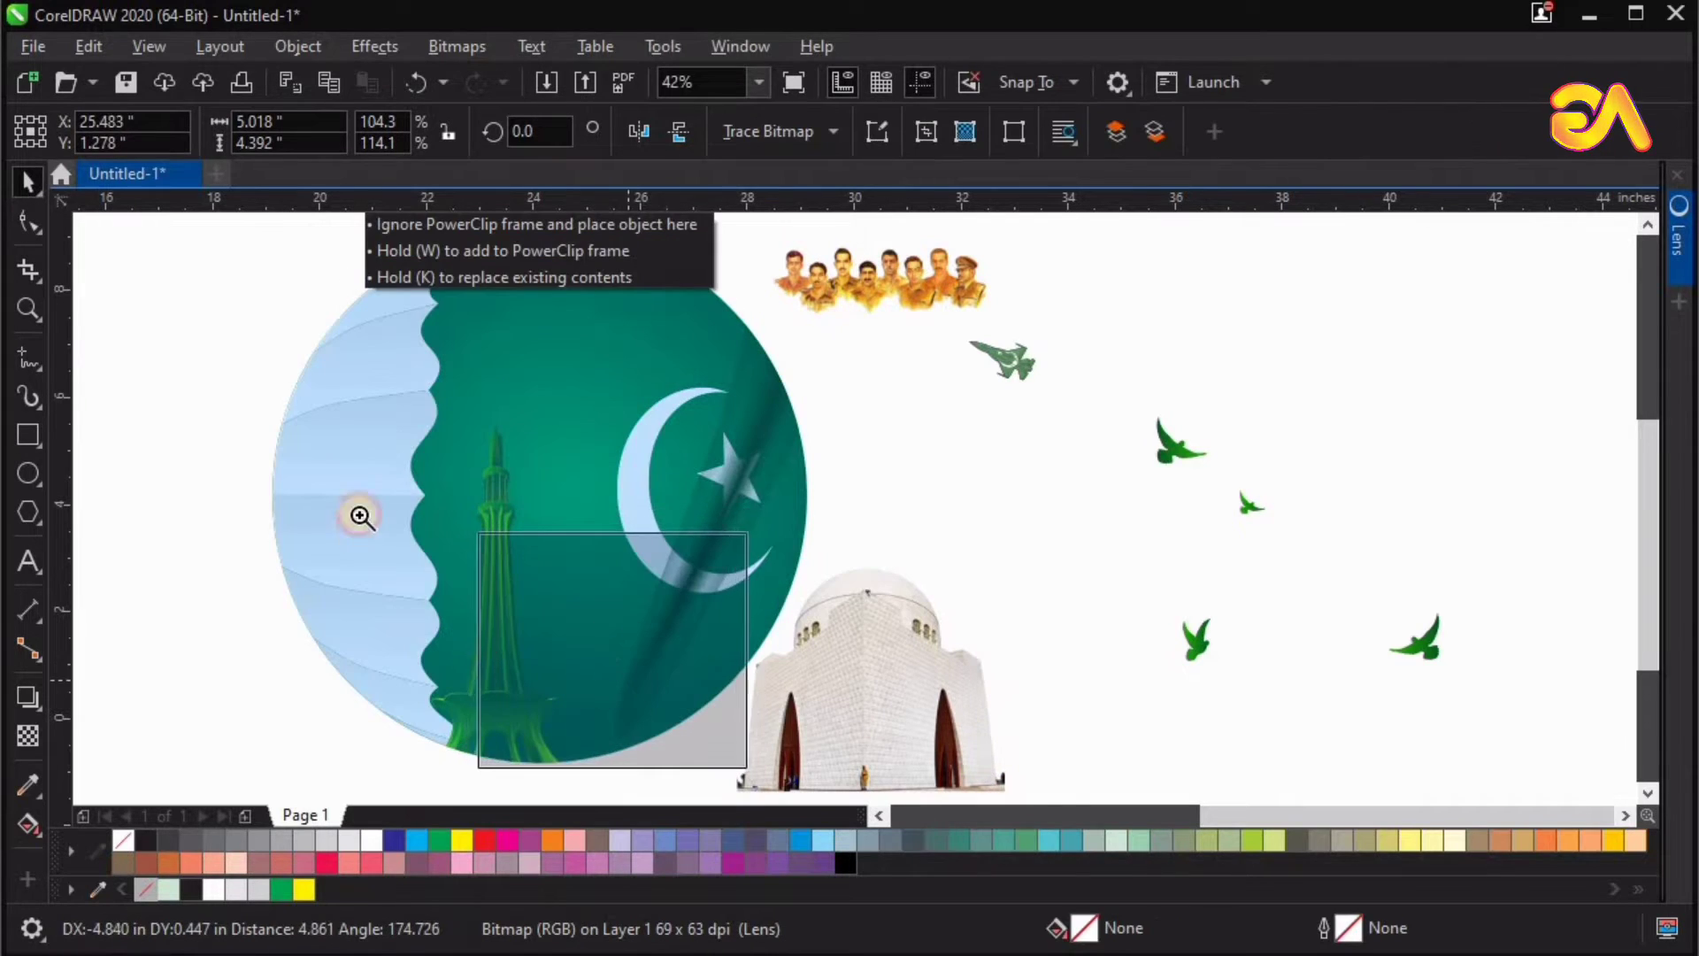
{"action": "left_click_drag", "start_coordinate": [361, 516], "coordinate": [1053, 837]}
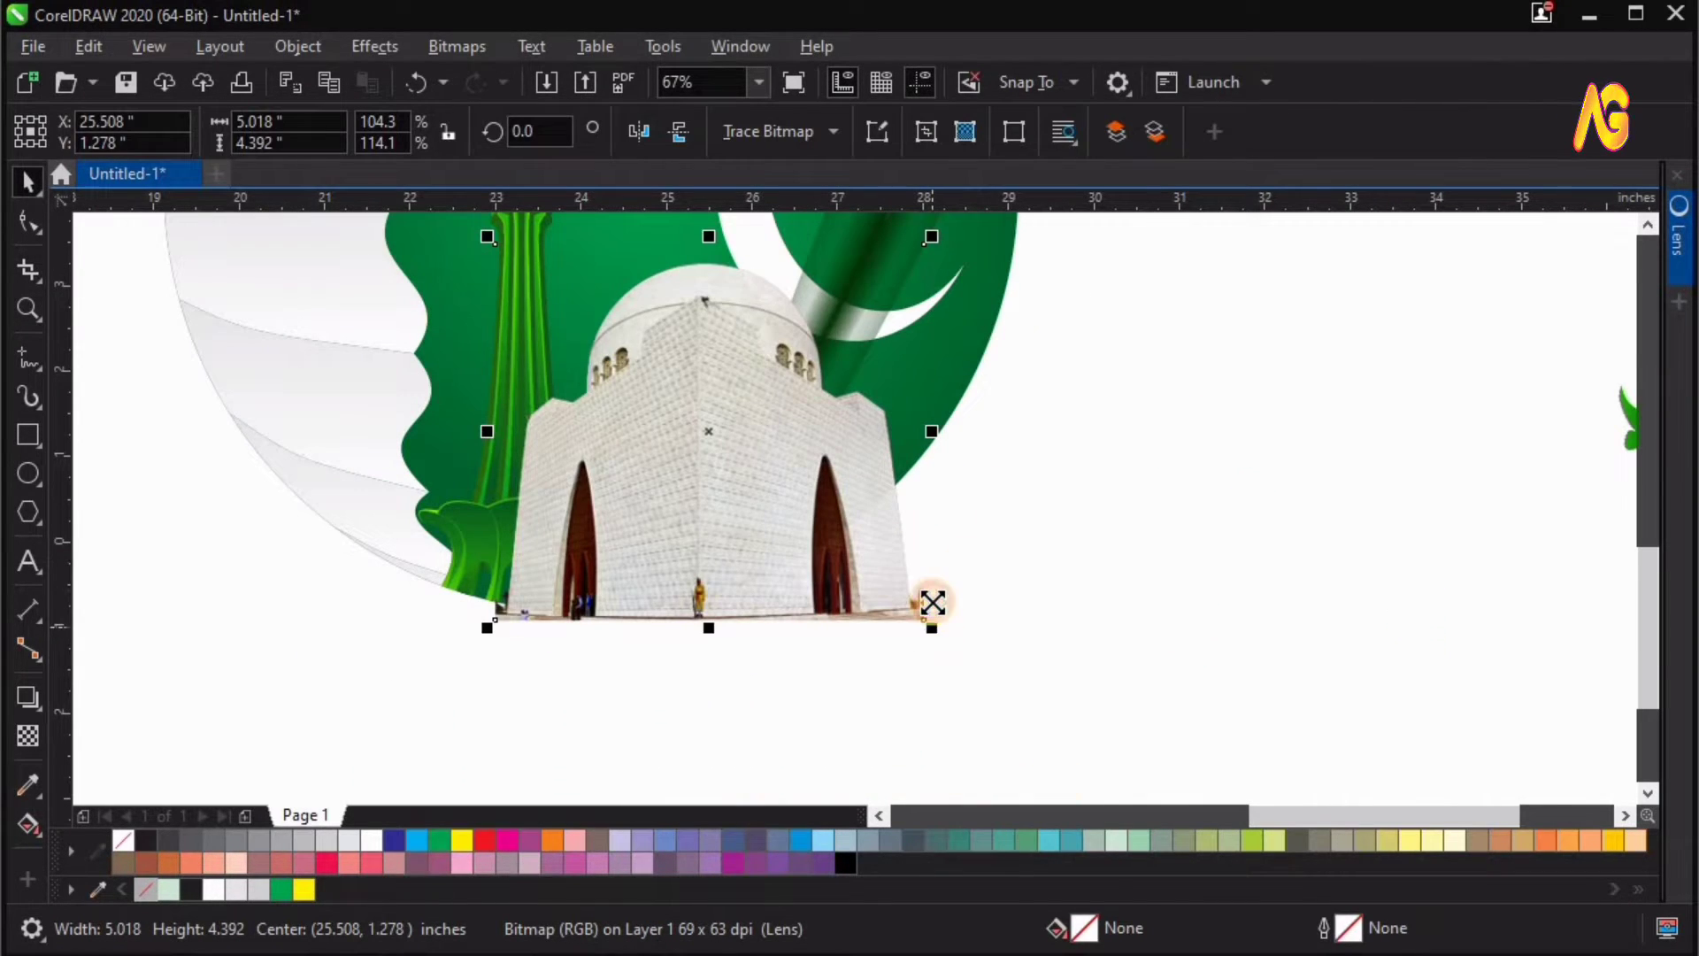
{"action": "left_click_drag", "start_coordinate": [932, 626], "coordinate": [892, 591]}
{"action": "key", "text": "F2"}
{"action": "left_click_drag", "start_coordinate": [387, 633], "coordinate": [1364, 213]}
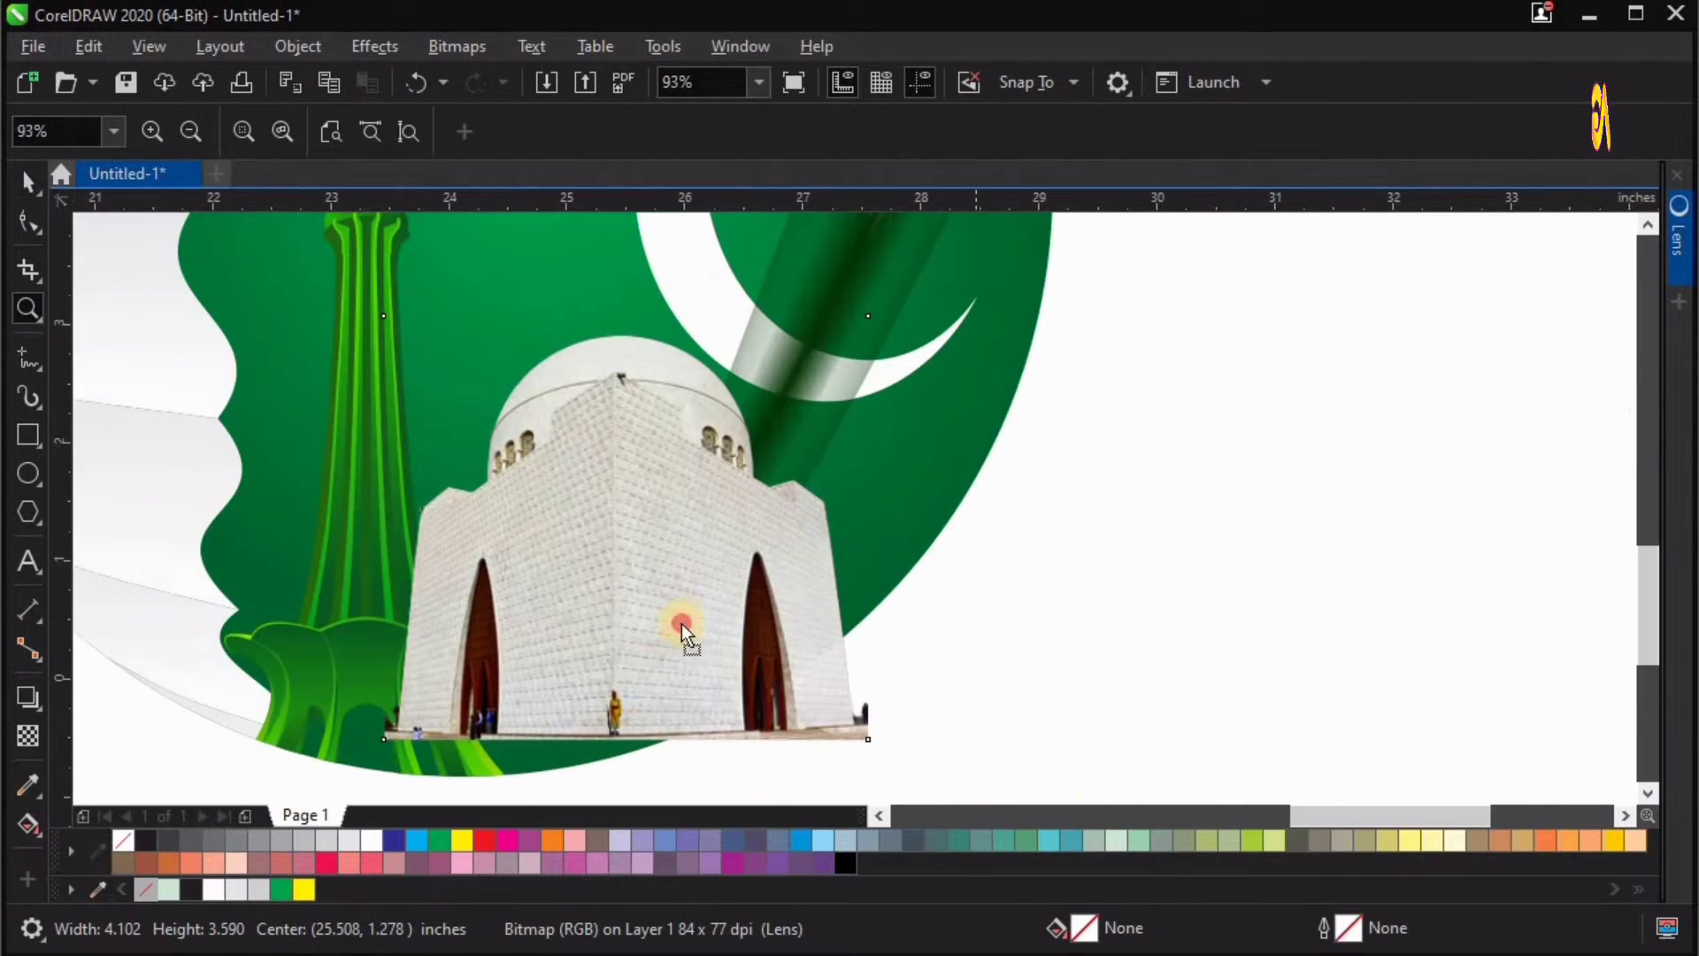
Lower the mausoleum to the flag circle's bottom edge and PowerClip it inside the circle.
{"action": "left_click_drag", "start_coordinate": [682, 623], "coordinate": [668, 662]}
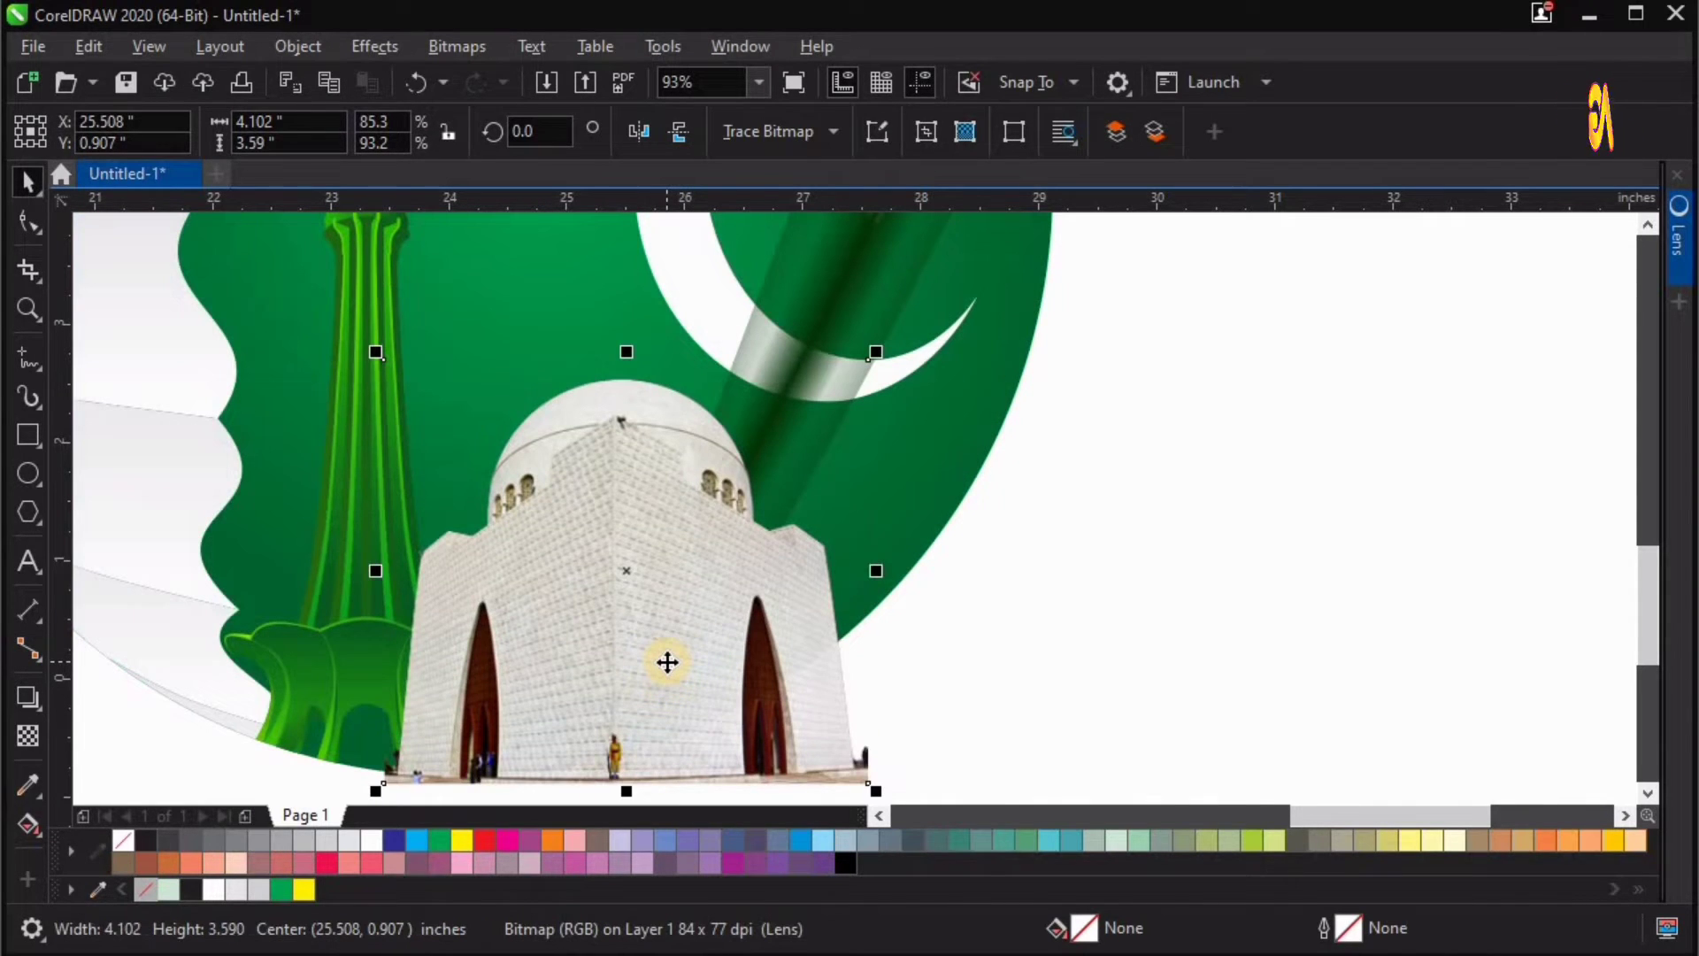
{"action": "scroll", "coordinate": [667, 662], "scroll_direction": "down", "scroll_amount": 2}
{"action": "key", "text": "F2"}
{"action": "left_click_drag", "start_coordinate": [406, 414], "coordinate": [1105, 807]}
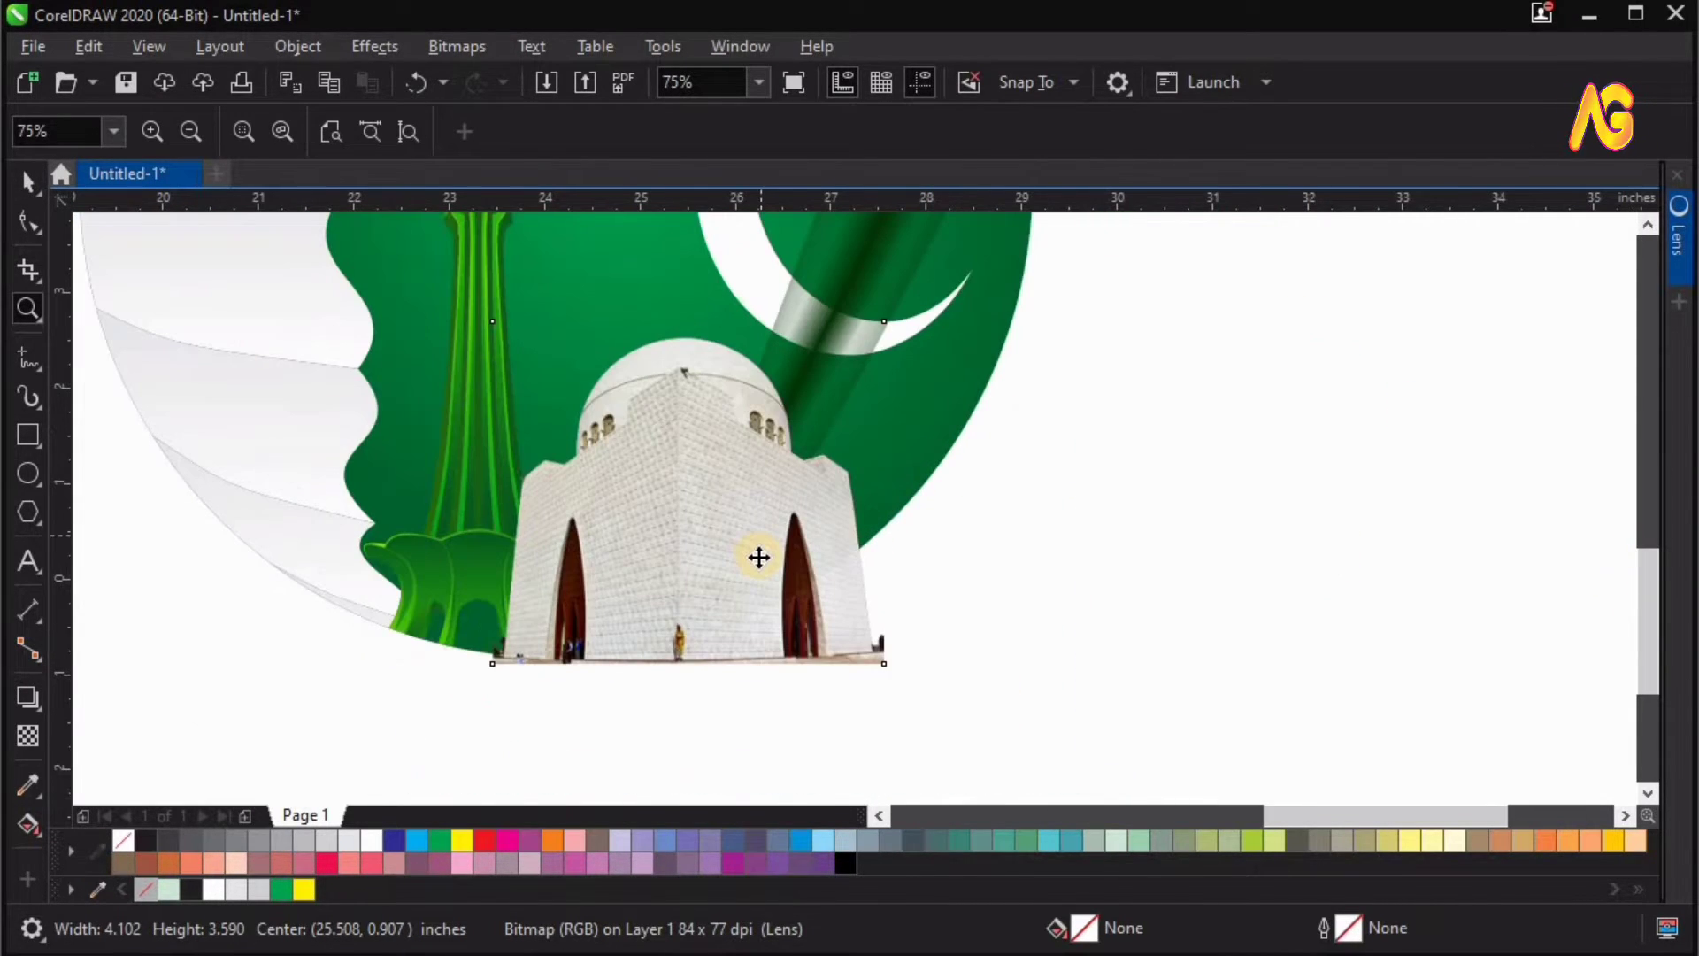
{"action": "left_click", "coordinate": [617, 296]}
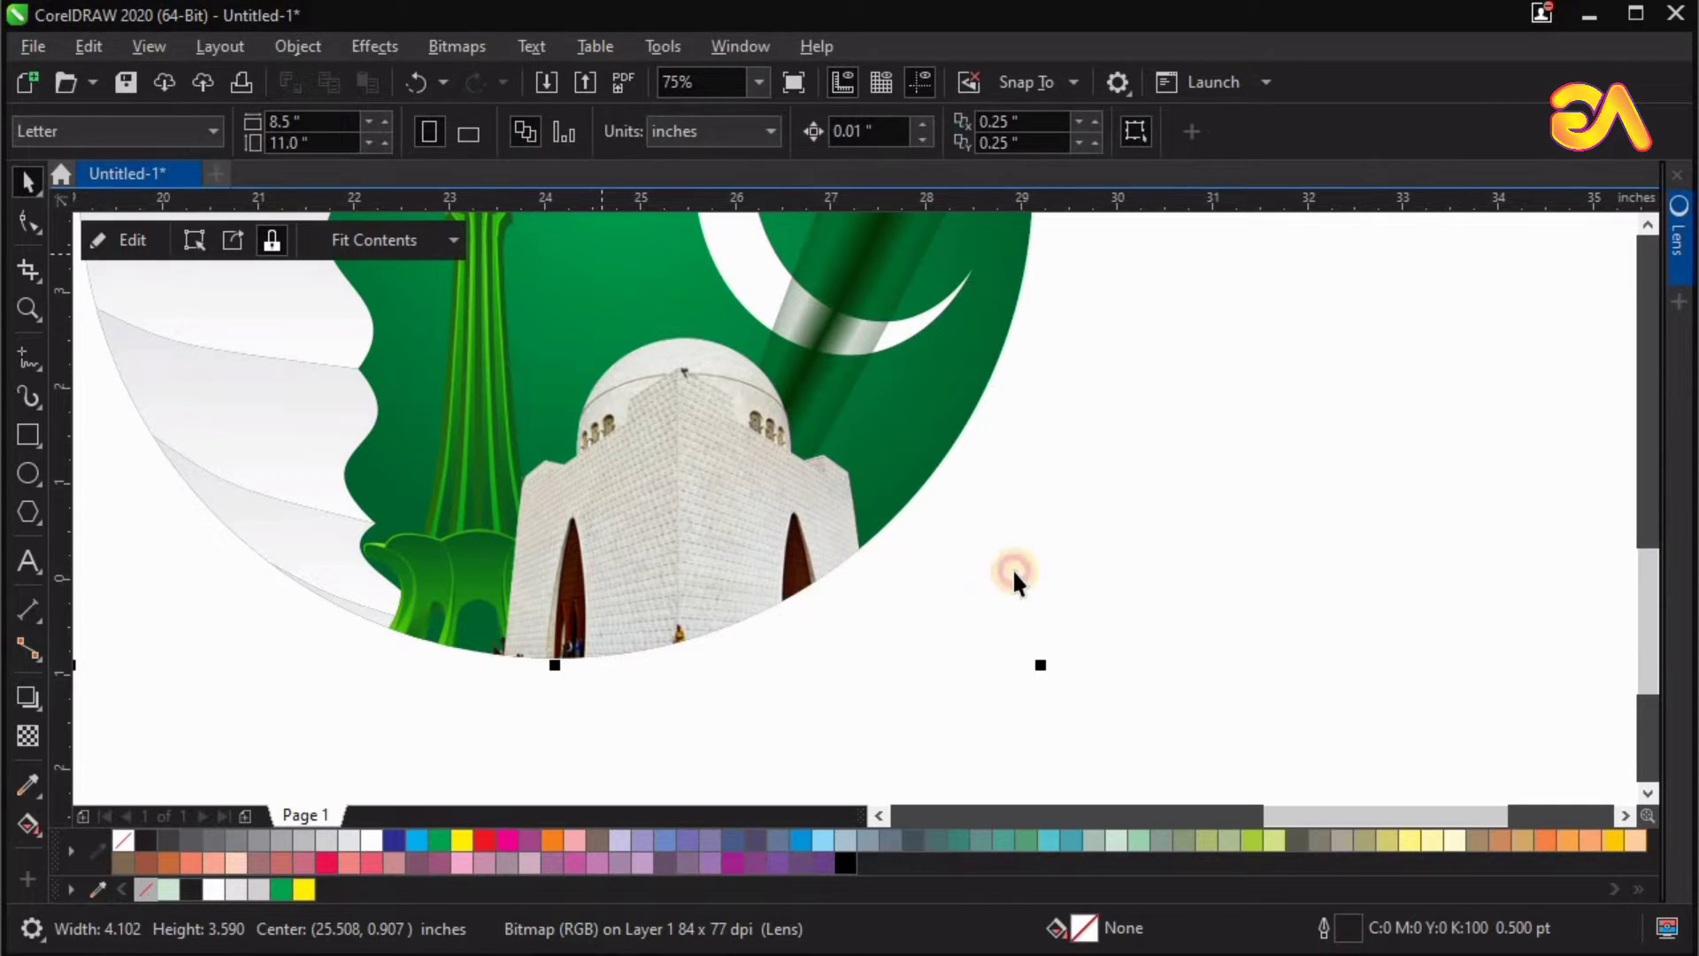
{"action": "left_click", "coordinate": [1014, 570]}
{"action": "left_click", "coordinate": [1336, 518]}
{"action": "key", "text": "F4"}
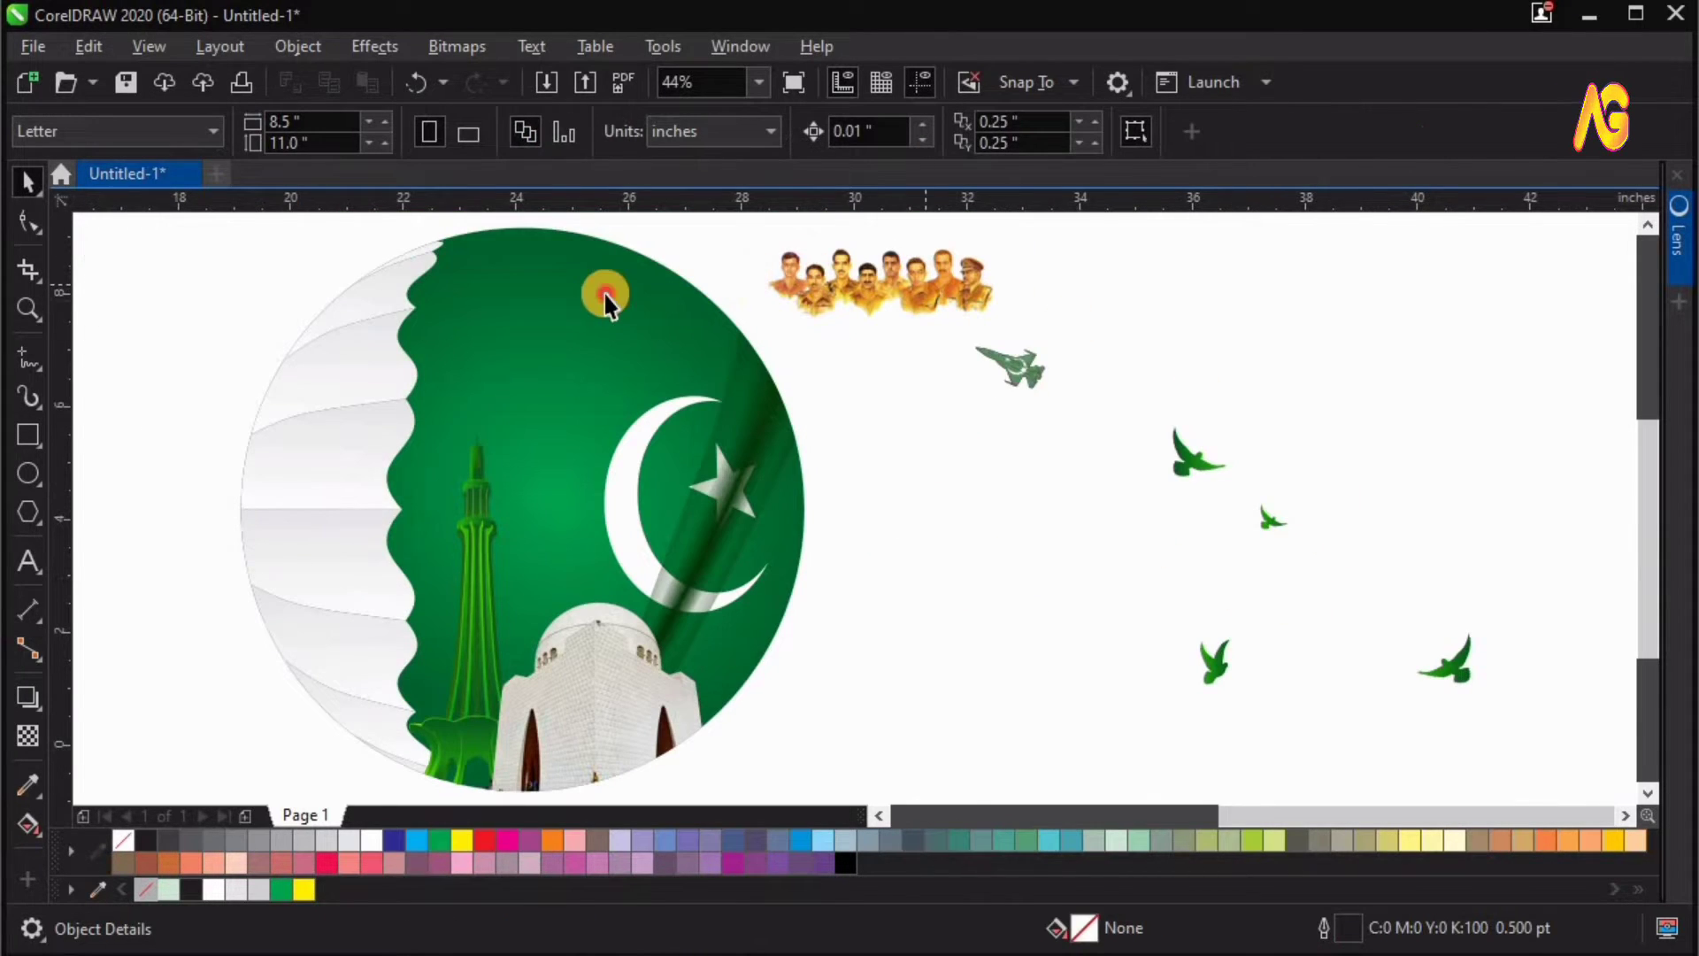
Move the group of soldier portraits onto the flag circle's upper green area and enlarge it to about 4.6 inches wide.
{"action": "left_click_drag", "start_coordinate": [605, 295], "coordinate": [582, 310]}
{"action": "key", "text": "F2"}
{"action": "left_click_drag", "start_coordinate": [298, 511], "coordinate": [1022, 192]}
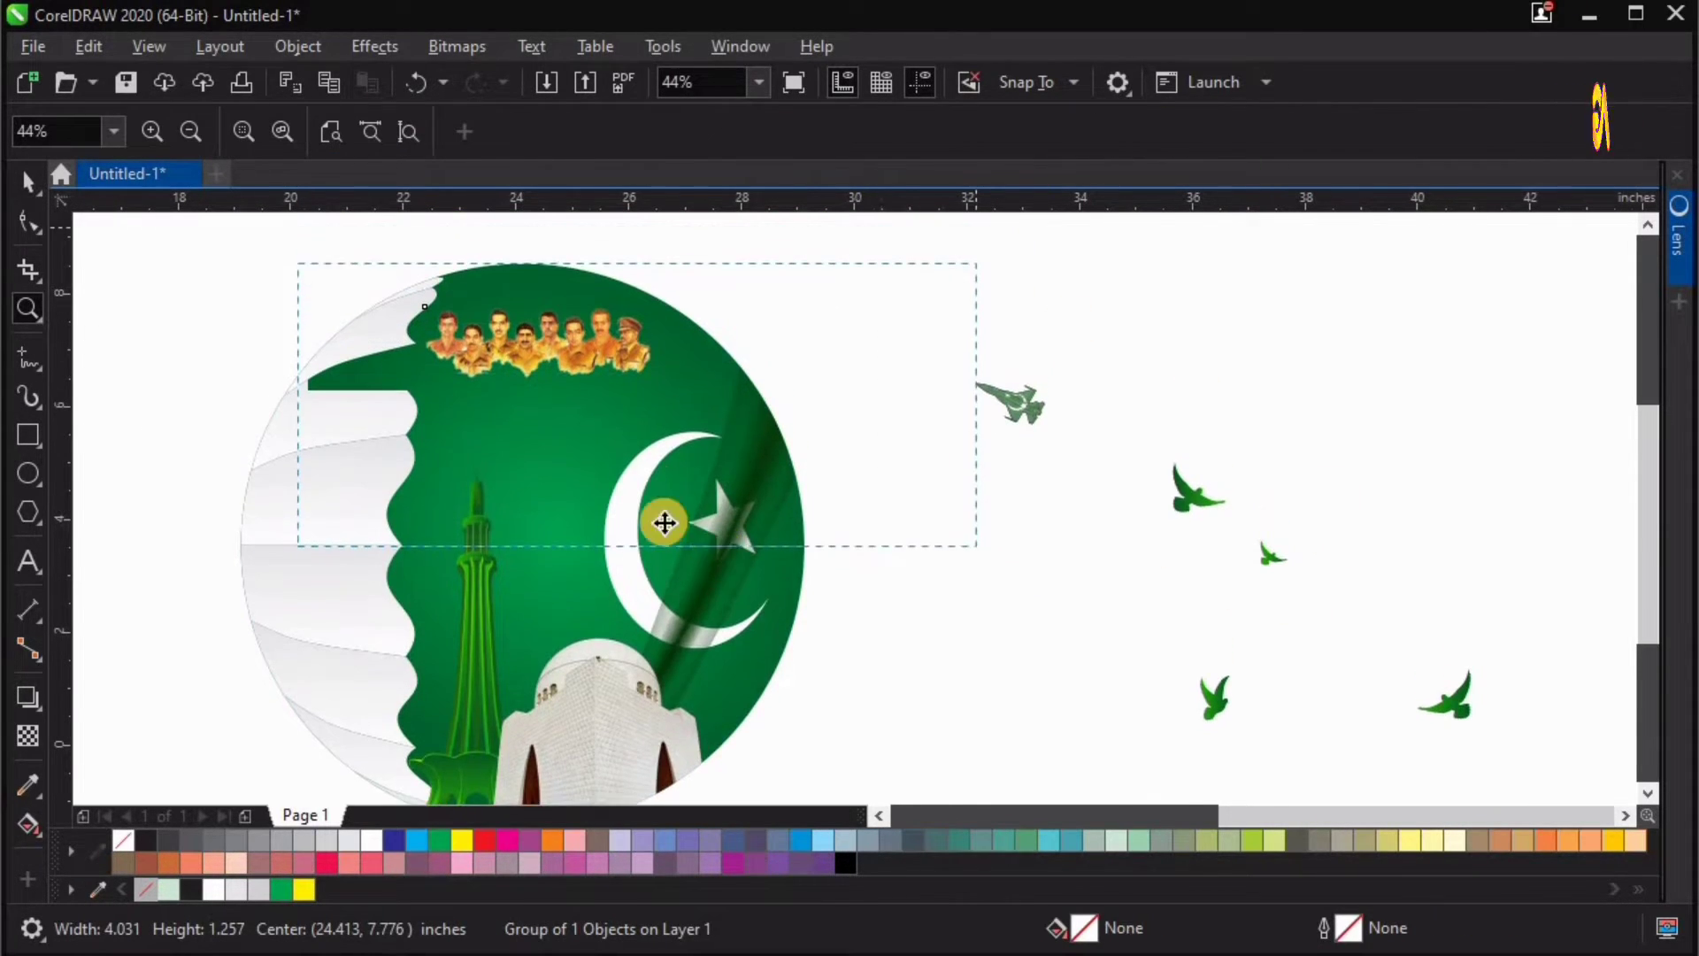
{"action": "mouse_move", "coordinate": [632, 471]}
{"action": "left_mouse_down"}
{"action": "mouse_move", "coordinate": [678, 471]}
{"action": "mouse_move", "coordinate": [649, 469]}
{"action": "left_mouse_up"}
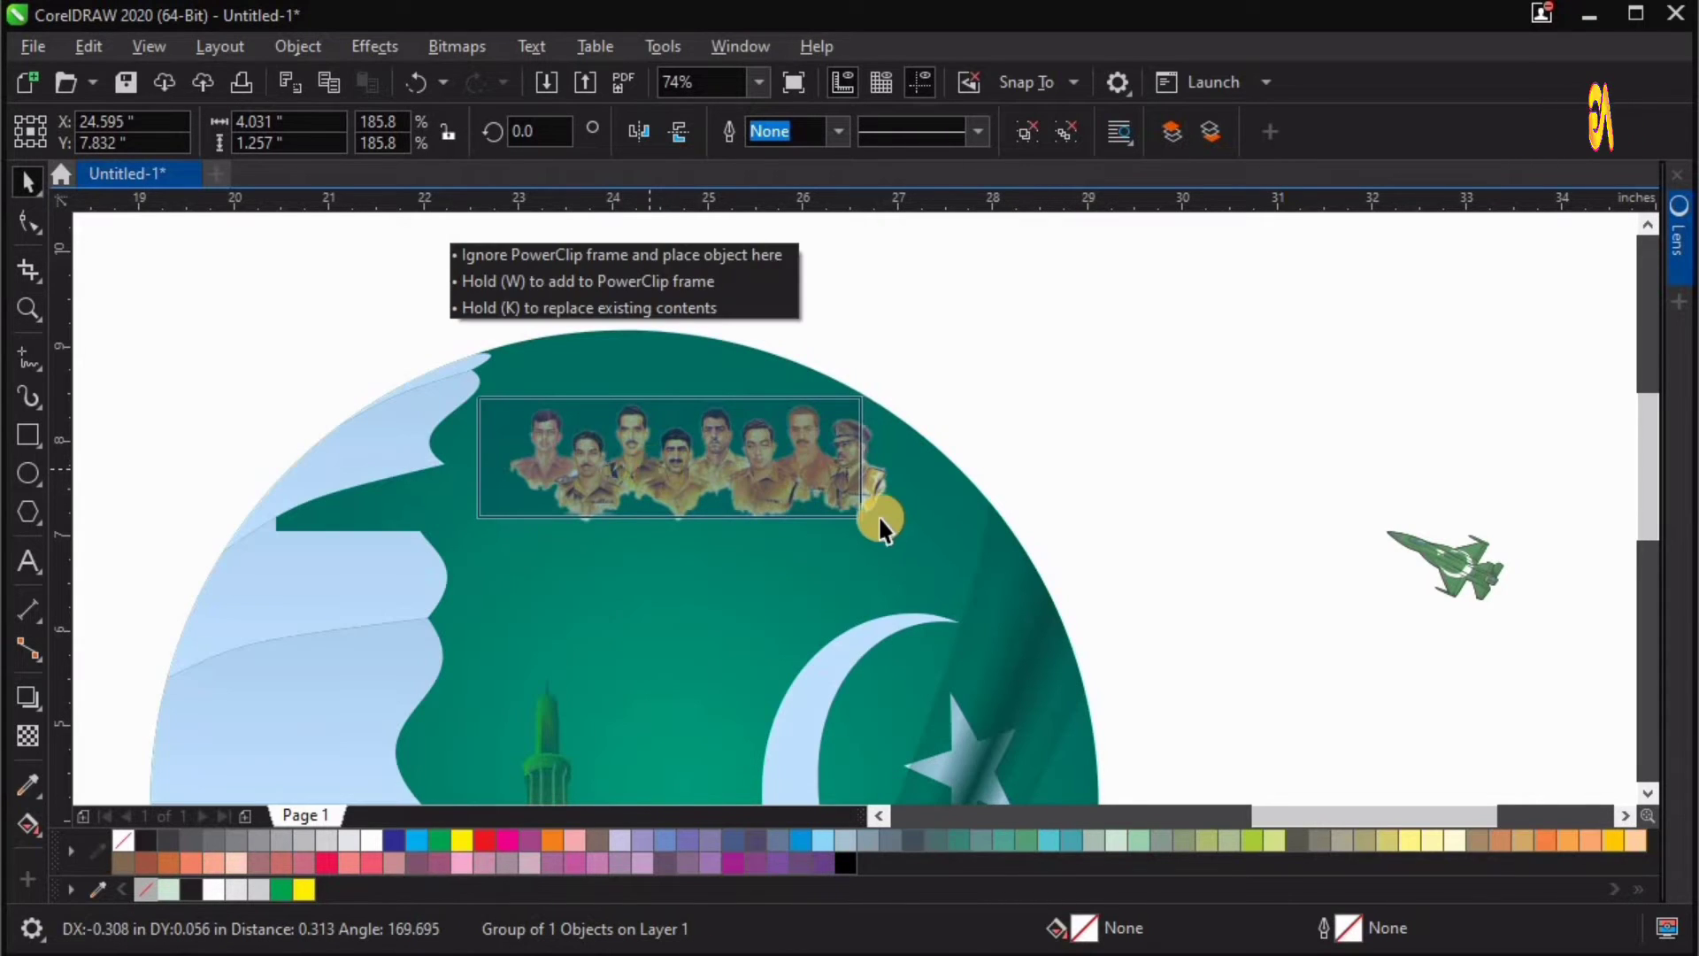
{"action": "left_click_drag", "start_coordinate": [879, 527], "coordinate": [900, 549]}
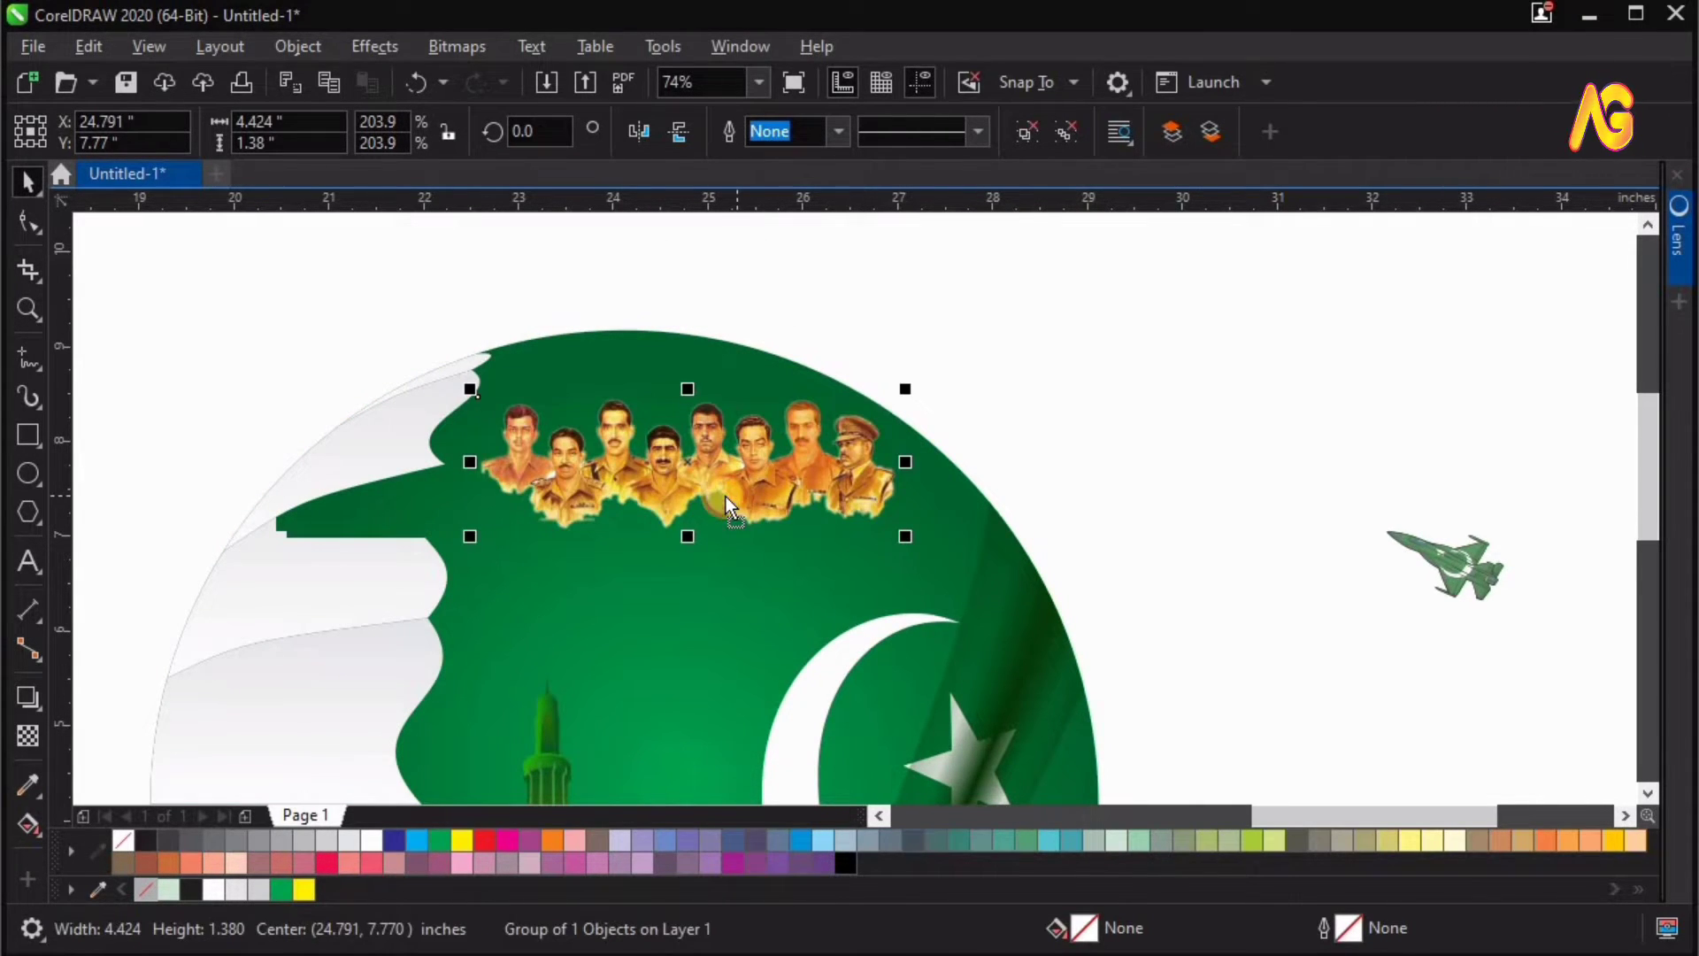
{"action": "left_click_drag", "start_coordinate": [730, 495], "coordinate": [719, 495]}
{"action": "left_click_drag", "start_coordinate": [894, 538], "coordinate": [914, 545]}
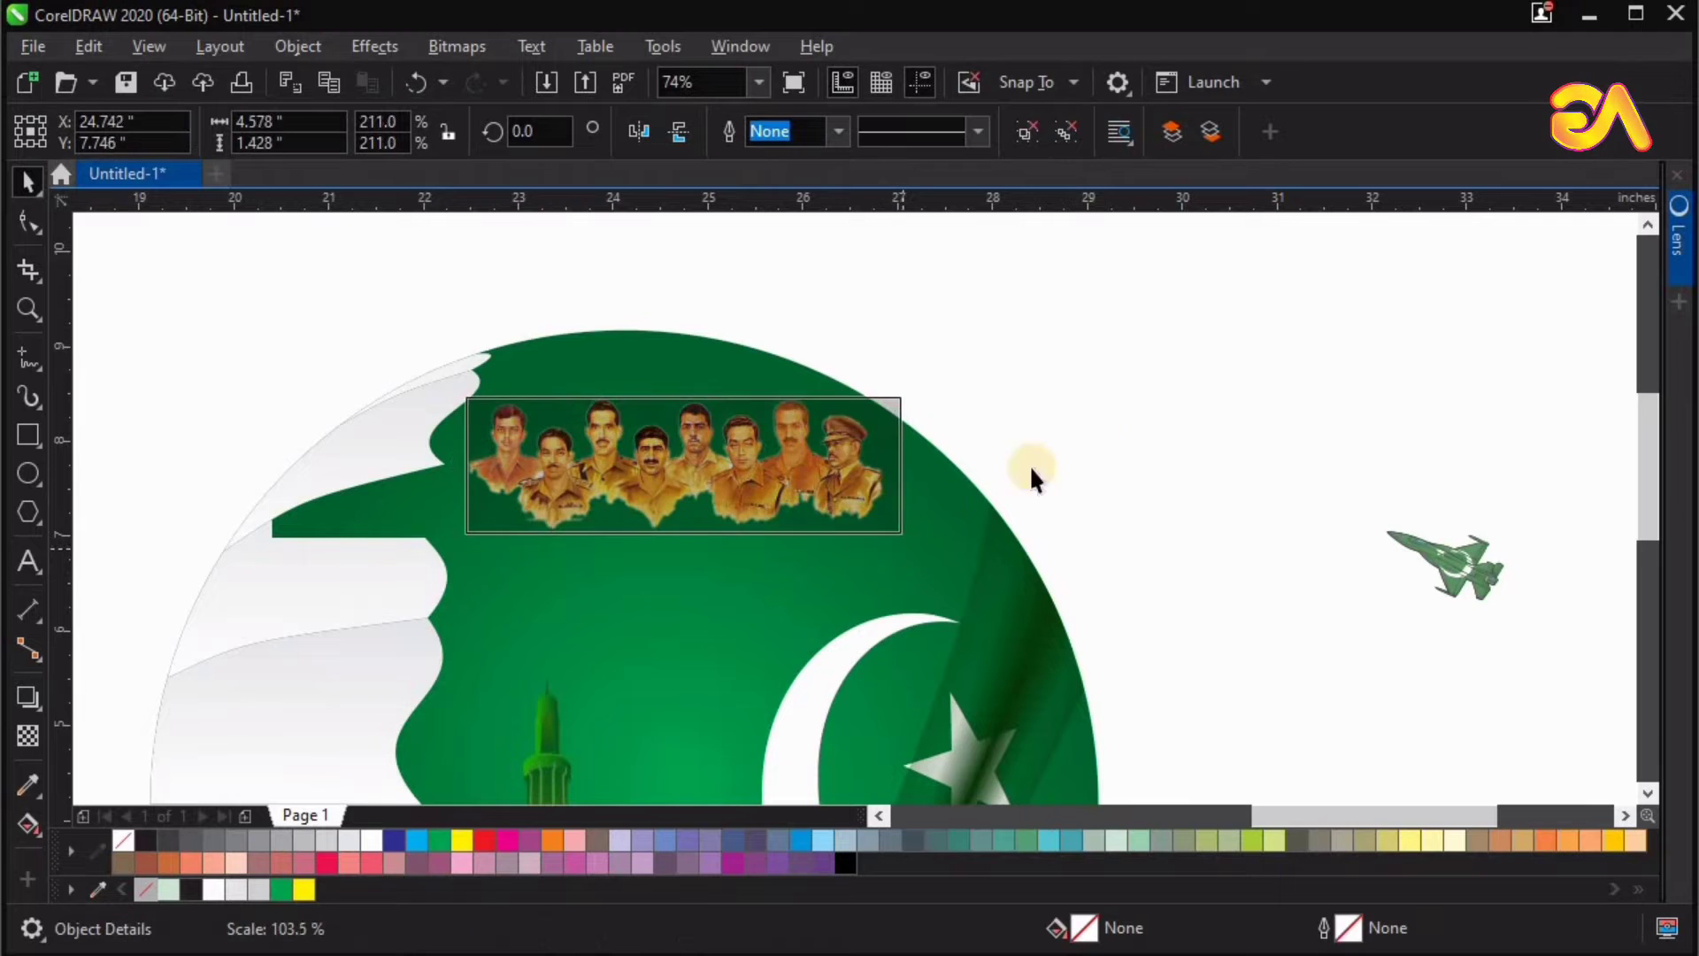
{"action": "left_click", "coordinate": [1091, 420]}
{"action": "key", "text": "F3"}
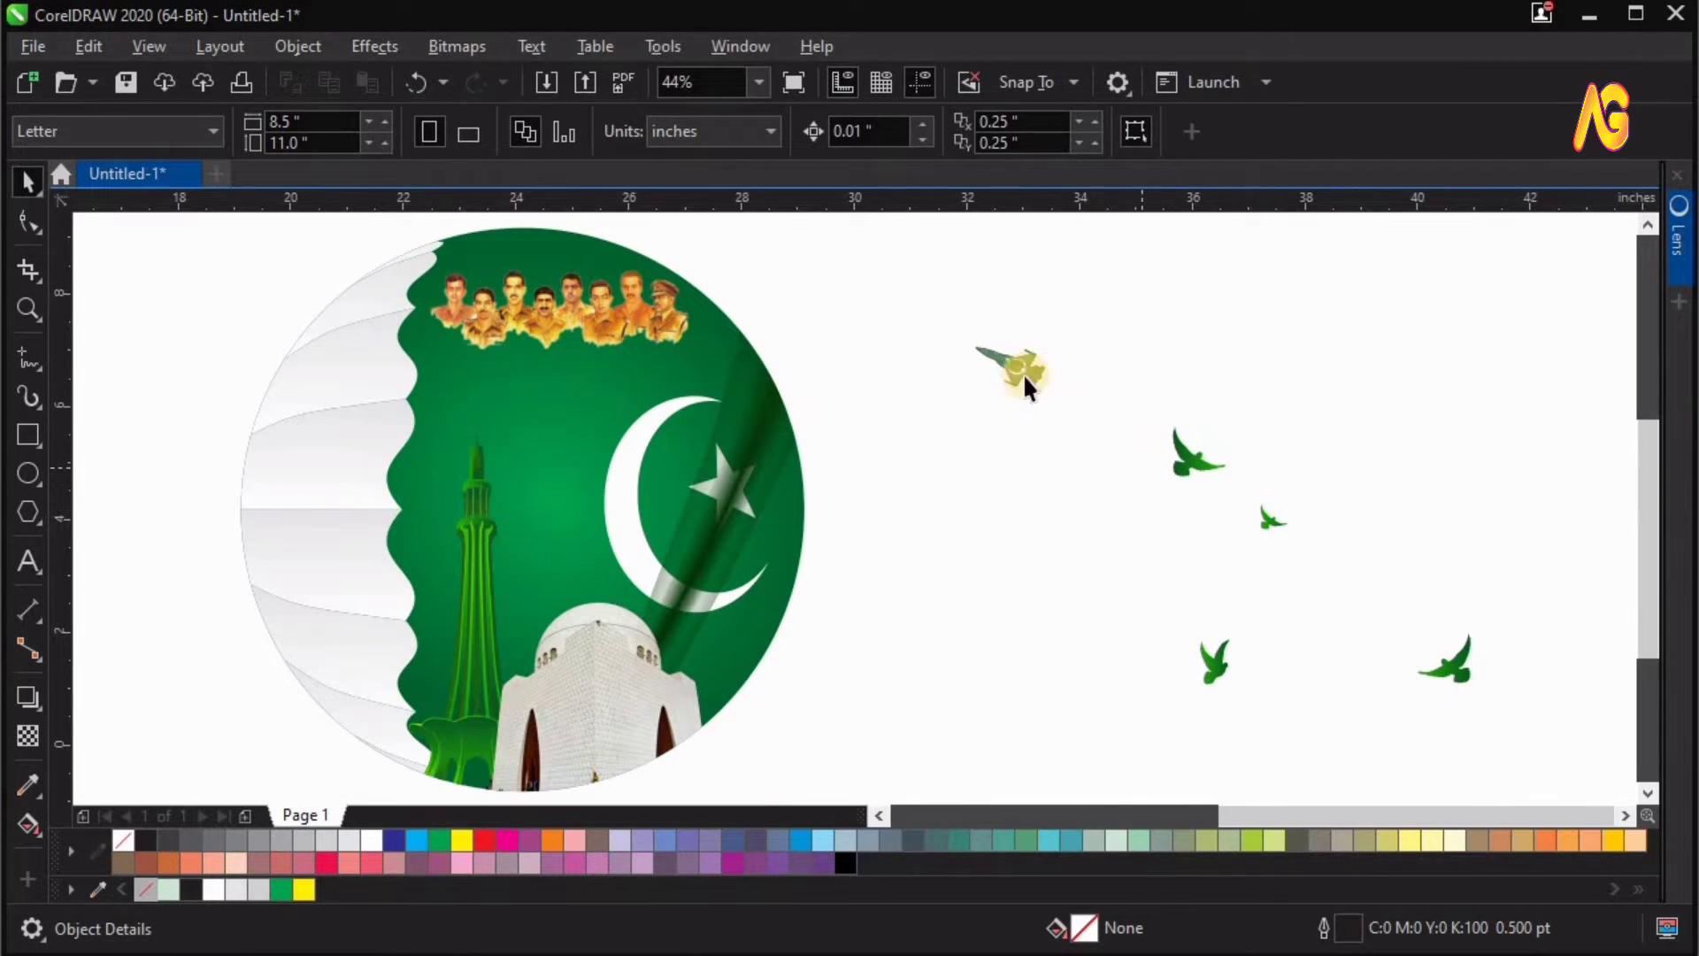
Place the fighter jet between the portraits and the minaret's tip and mirror it horizontally.
{"action": "left_click_drag", "start_coordinate": [582, 386], "coordinate": [502, 394]}
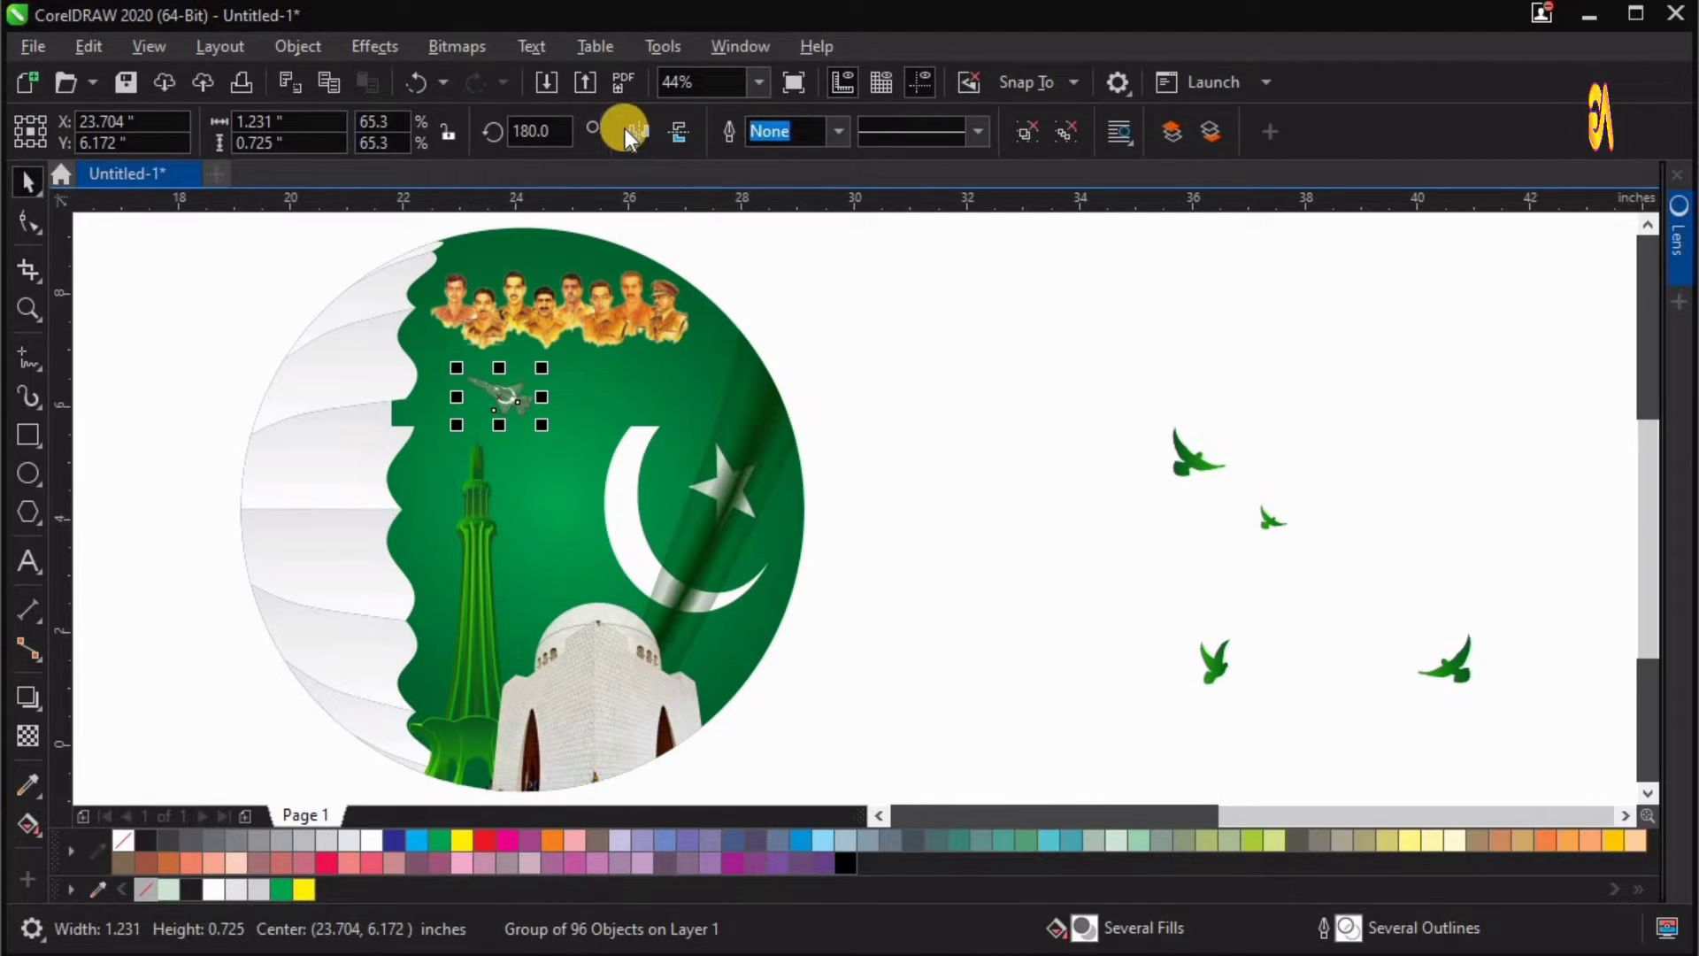
{"action": "key", "text": "F2"}
{"action": "mouse_move", "coordinate": [228, 539]}
{"action": "left_mouse_down"}
{"action": "mouse_move", "coordinate": [895, 234]}
{"action": "mouse_move", "coordinate": [948, 187]}
{"action": "left_mouse_up"}
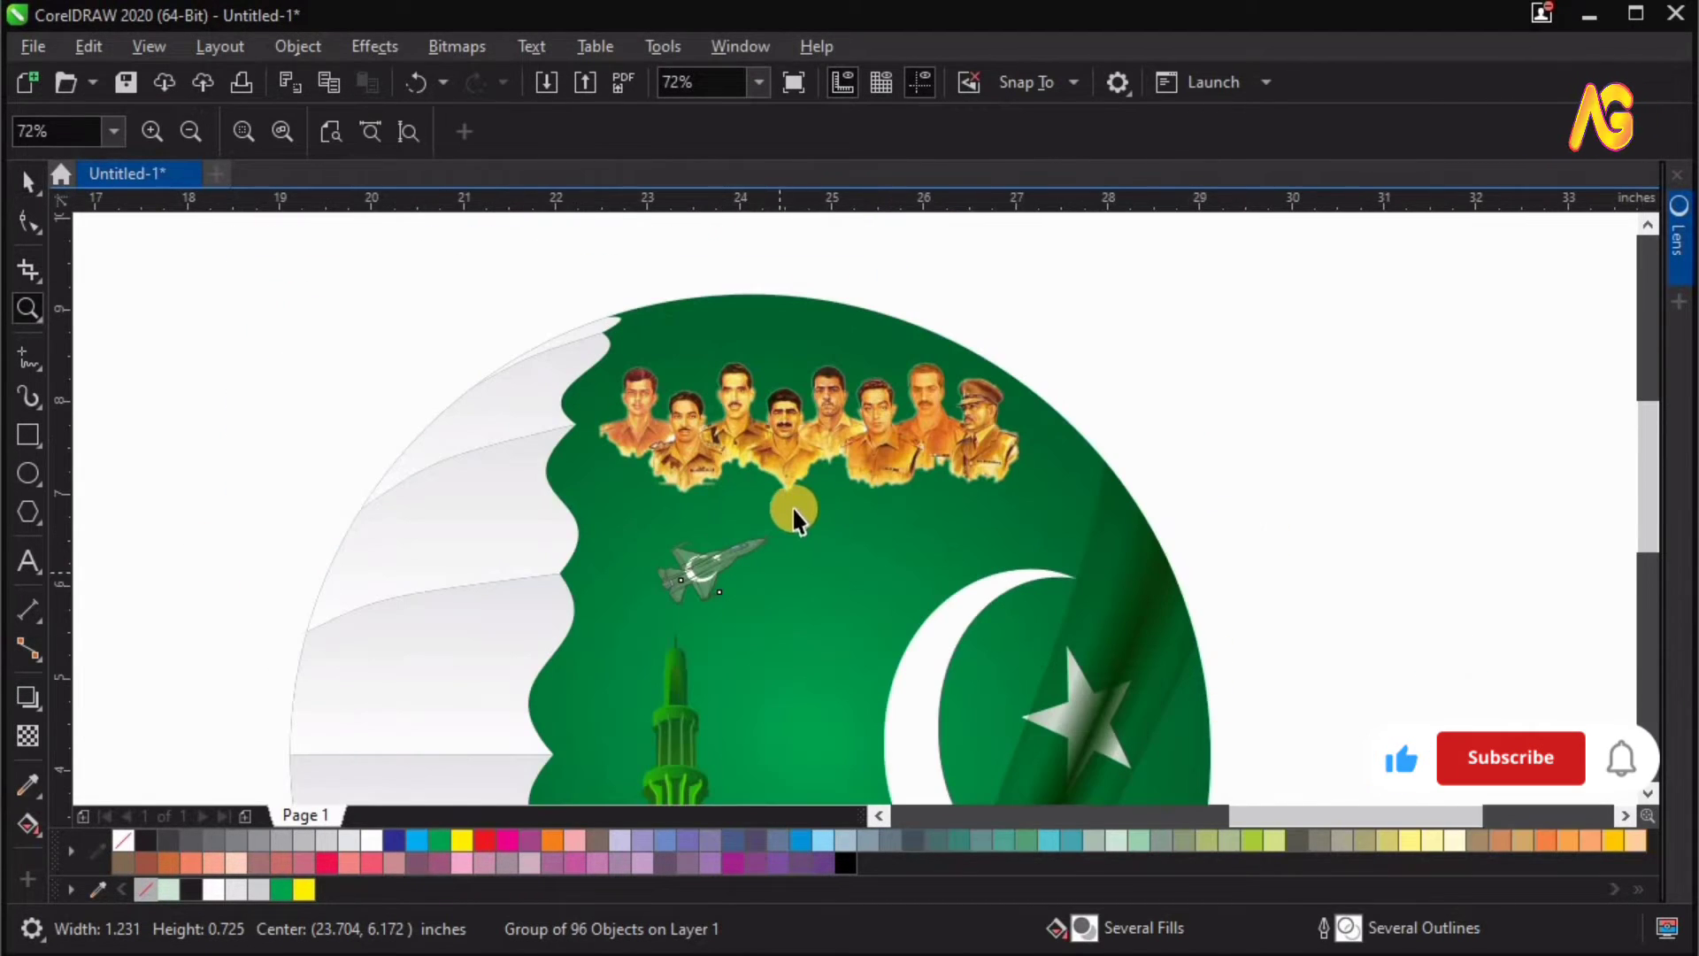
Enlarge the fighter jet to about 1.87 inches wide and nudge it slightly upward above the minaret.
{"action": "left_click_drag", "start_coordinate": [782, 526], "coordinate": [808, 504]}
{"action": "key", "text": "F2"}
{"action": "left_click_drag", "start_coordinate": [425, 384], "coordinate": [1100, 686]}
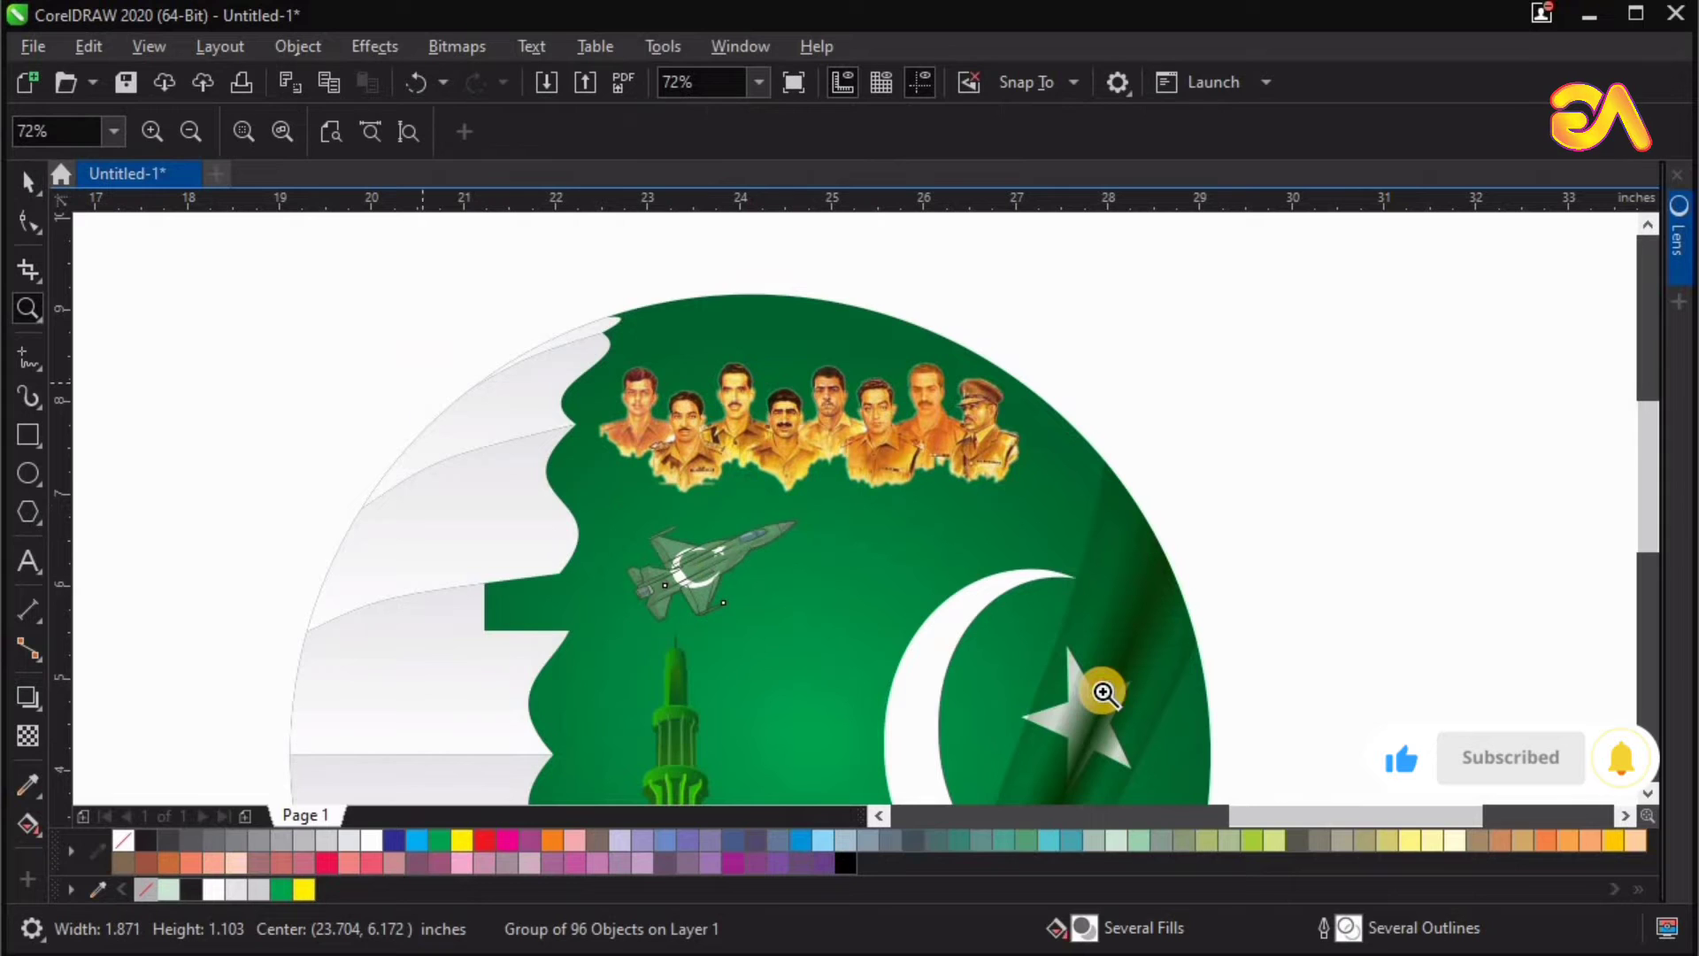
{"action": "left_click_drag", "start_coordinate": [753, 563], "coordinate": [752, 558]}
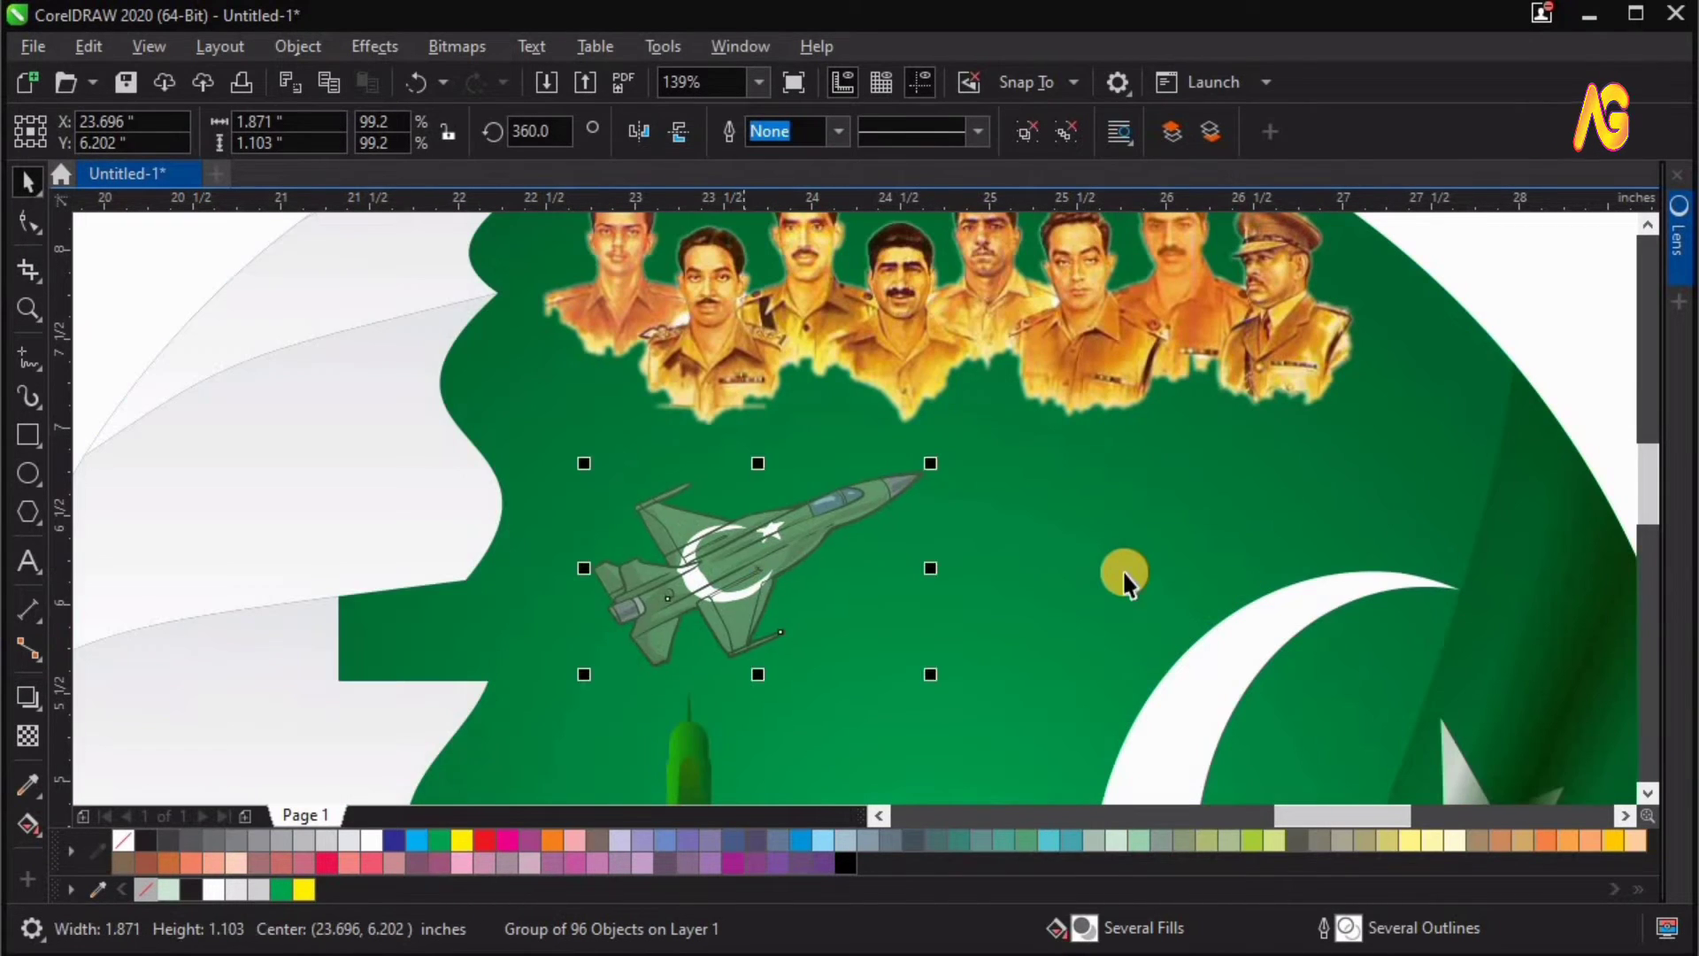
{"action": "key", "text": "F4"}
Move the group of four green birds onto the flag circle, spread between the jet, mausoleum and crescent.
{"action": "left_click_drag", "start_coordinate": [624, 458], "coordinate": [551, 425]}
{"action": "key", "text": "F2"}
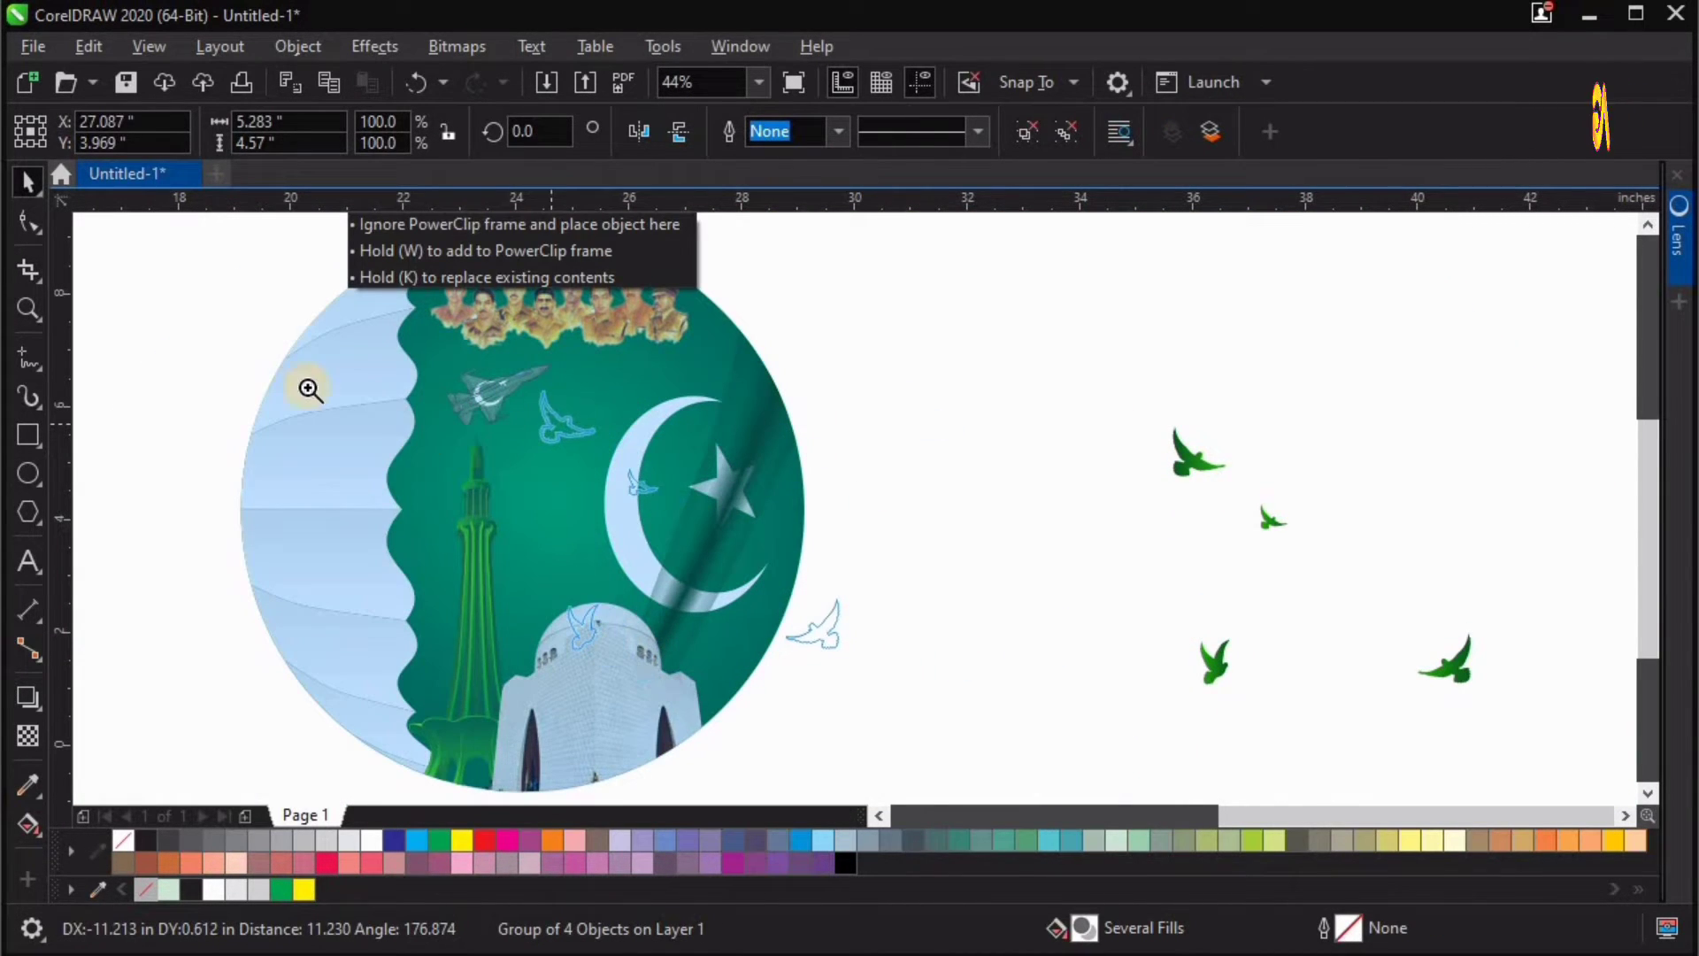
{"action": "left_click_drag", "start_coordinate": [299, 362], "coordinate": [1286, 826]}
{"action": "left_click_drag", "start_coordinate": [889, 534], "coordinate": [796, 528]}
{"action": "scroll", "coordinate": [796, 528], "scroll_direction": "down", "scroll_amount": 1}
{"action": "left_click_drag", "start_coordinate": [571, 636], "coordinate": [1081, 322]}
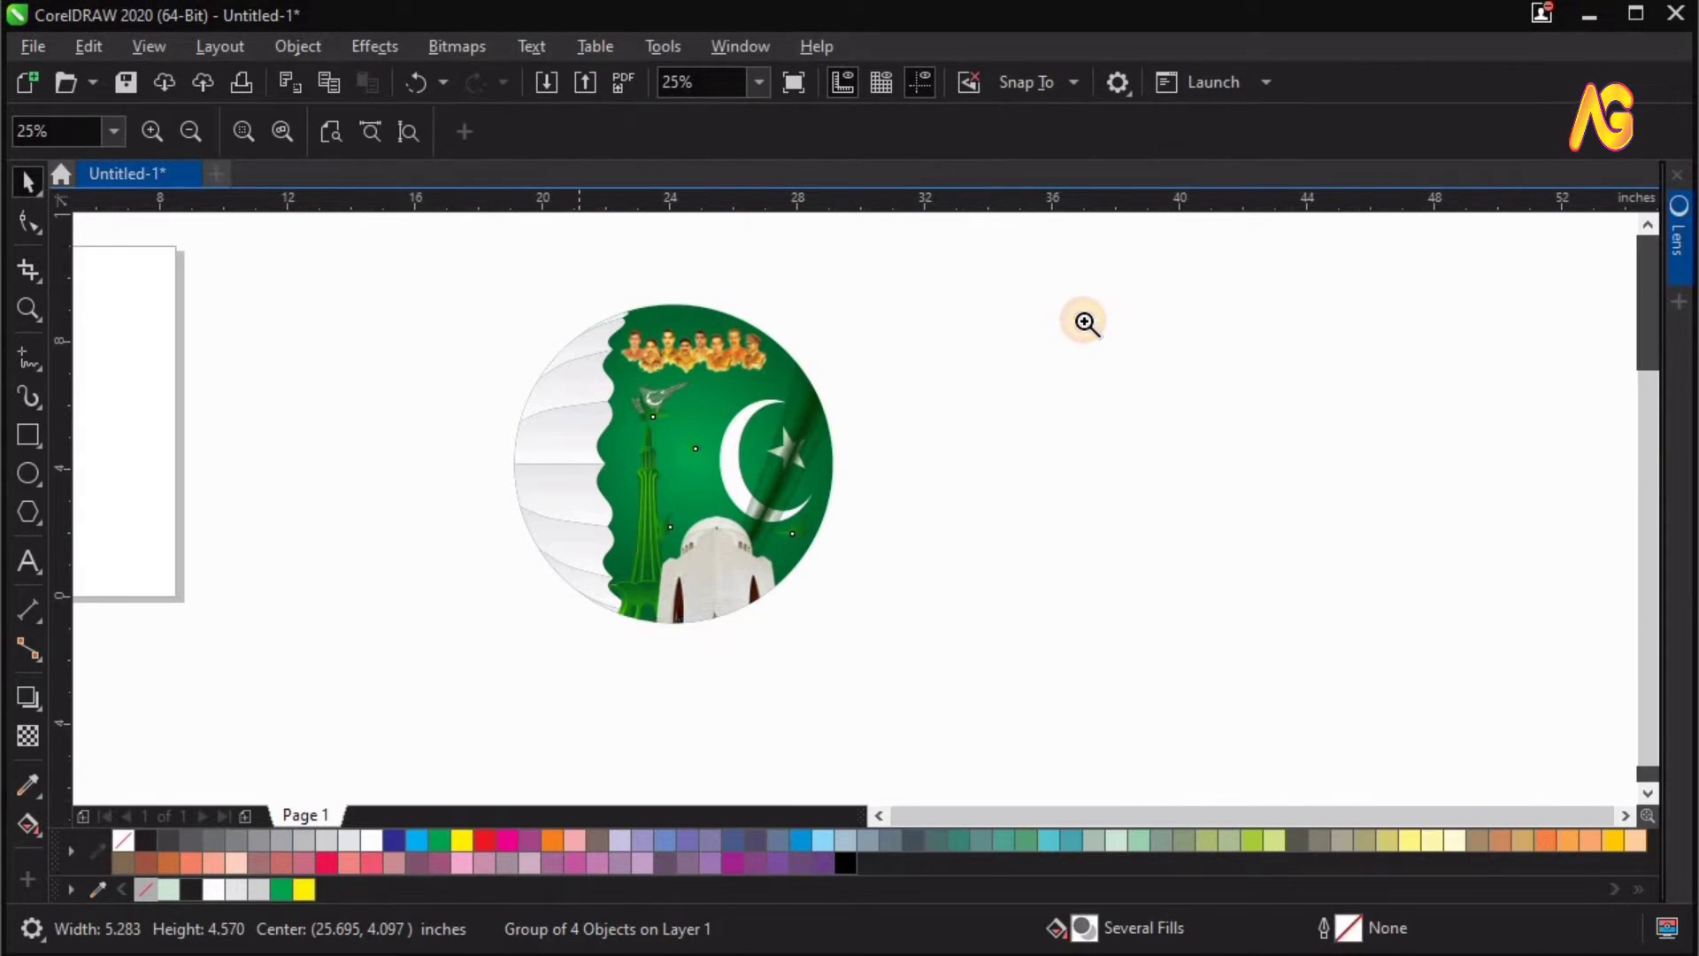
{"action": "left_click_drag", "start_coordinate": [814, 603], "coordinate": [726, 627]}
{"action": "key", "text": "F2"}
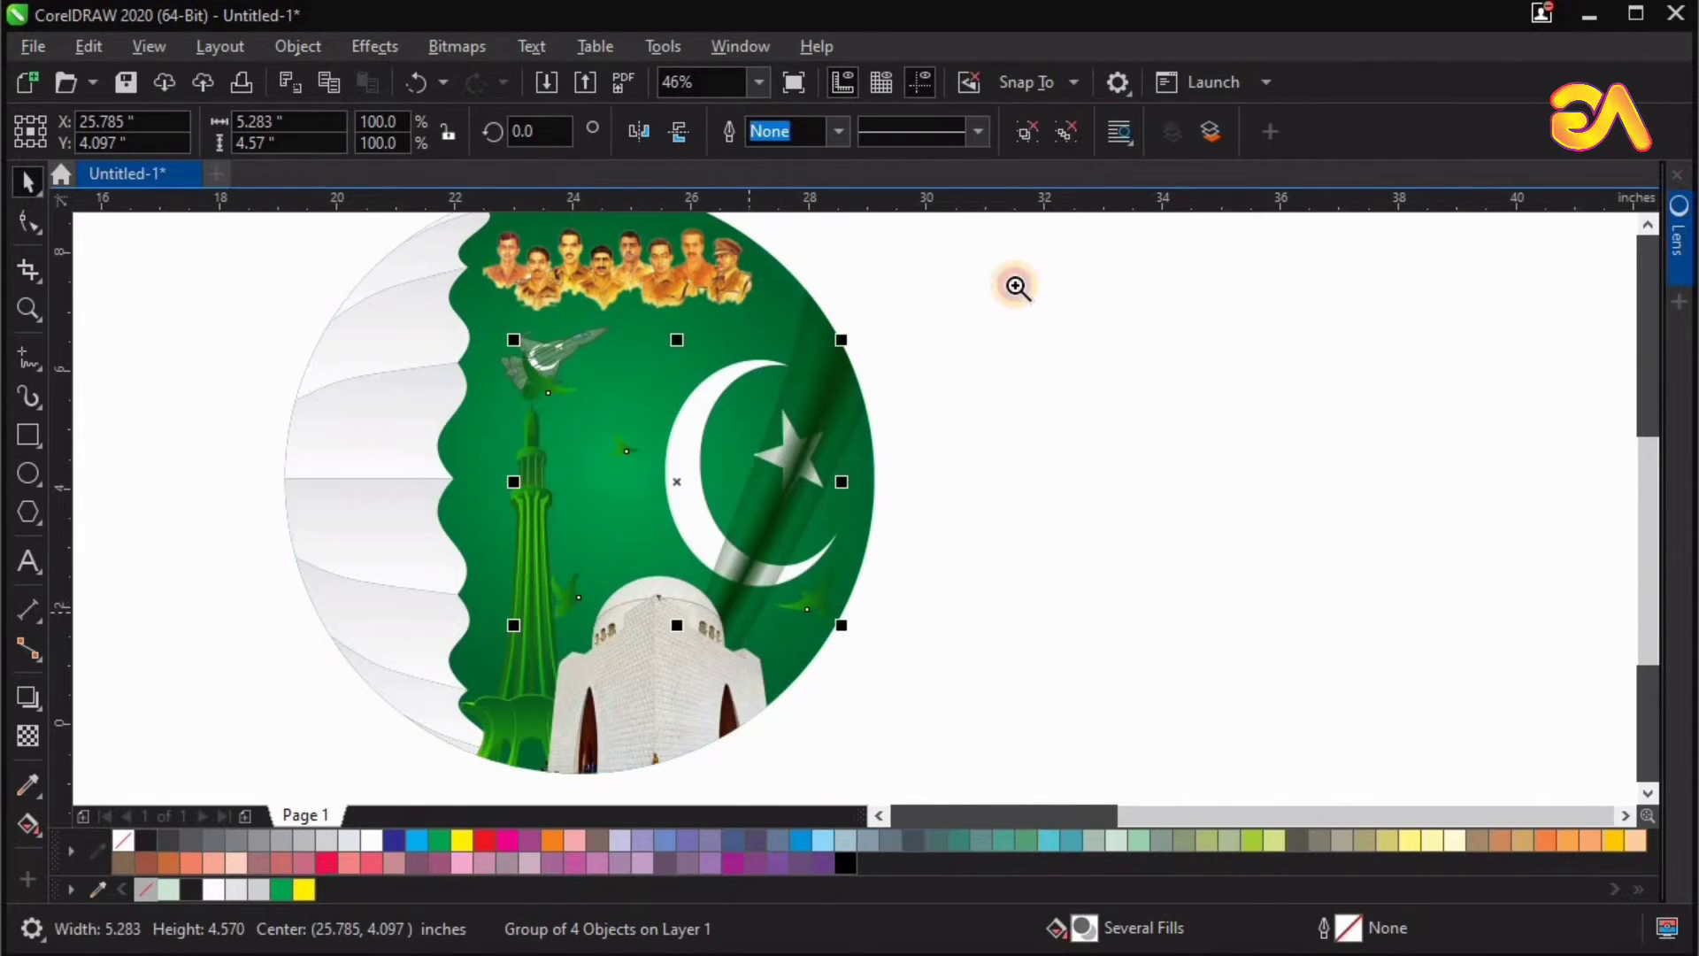
Move the bird overlapping the jet to the open area above the crescent and mirror it horizontally.
{"action": "left_click_drag", "start_coordinate": [1017, 284], "coordinate": [645, 613]}
{"action": "key", "text": "F2"}
{"action": "left_click_drag", "start_coordinate": [523, 704], "coordinate": [1132, 200]}
{"action": "left_click_drag", "start_coordinate": [627, 382], "coordinate": [803, 358]}
{"action": "left_click", "coordinate": [638, 134]}
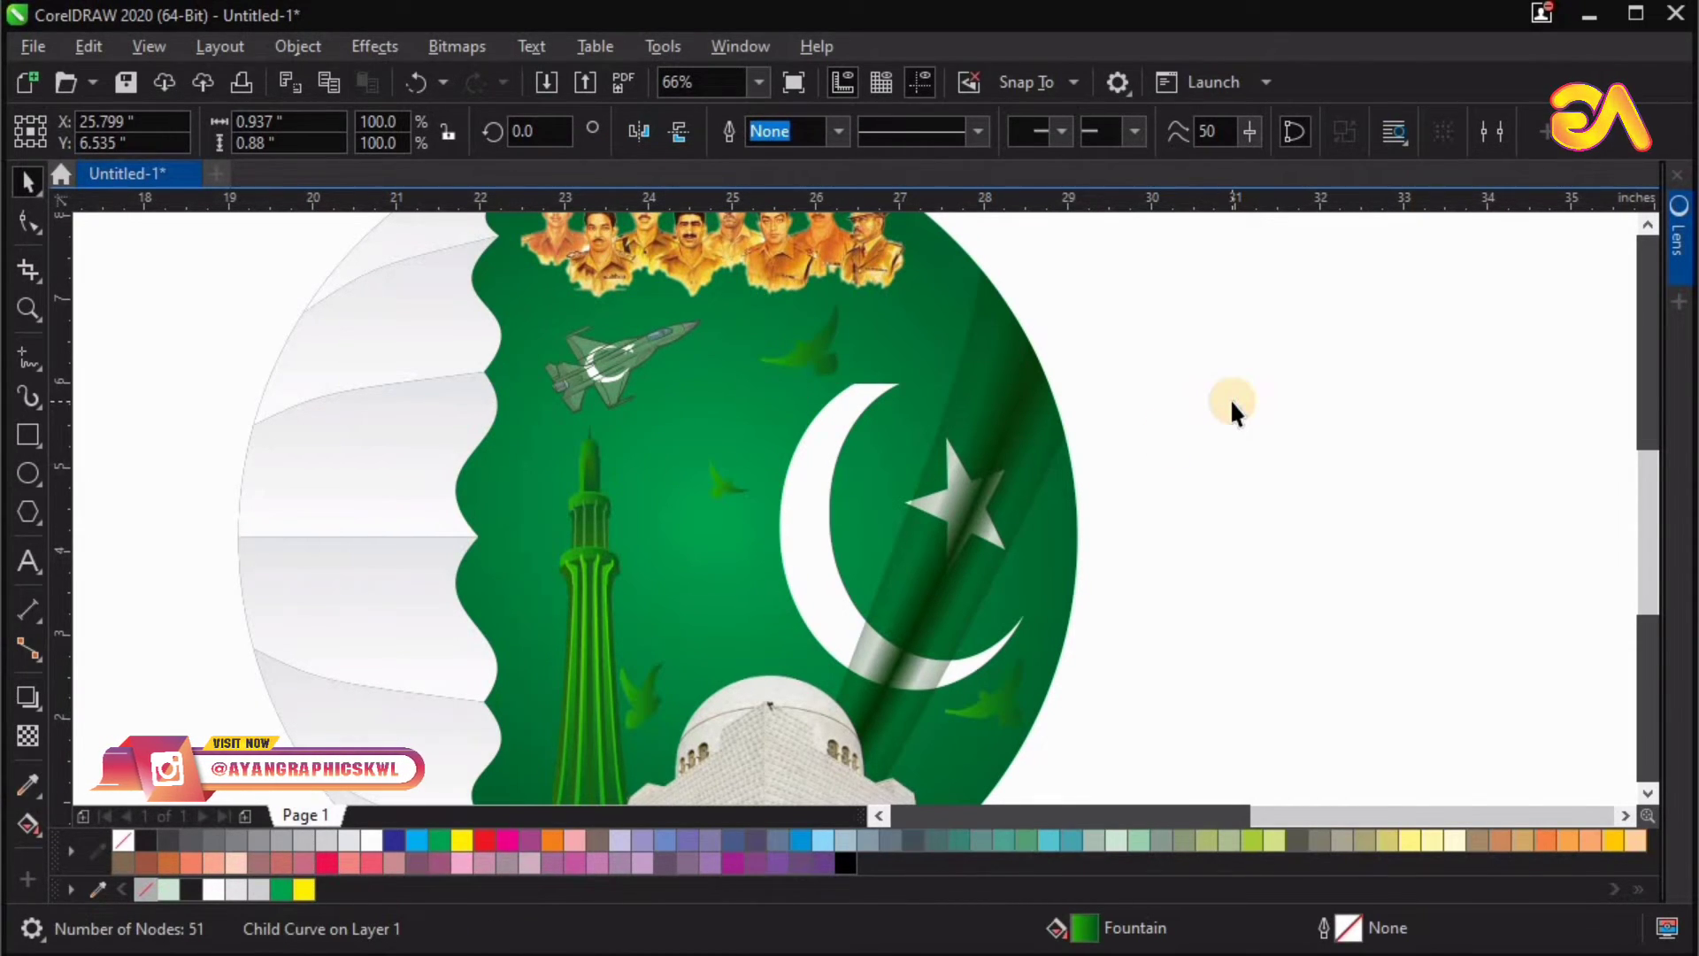
{"action": "left_click", "coordinate": [1232, 401]}
{"action": "key", "text": "F4"}
Apply a uniform transparency of about 50% to the group of soldier portraits.
{"action": "key", "text": "F2"}
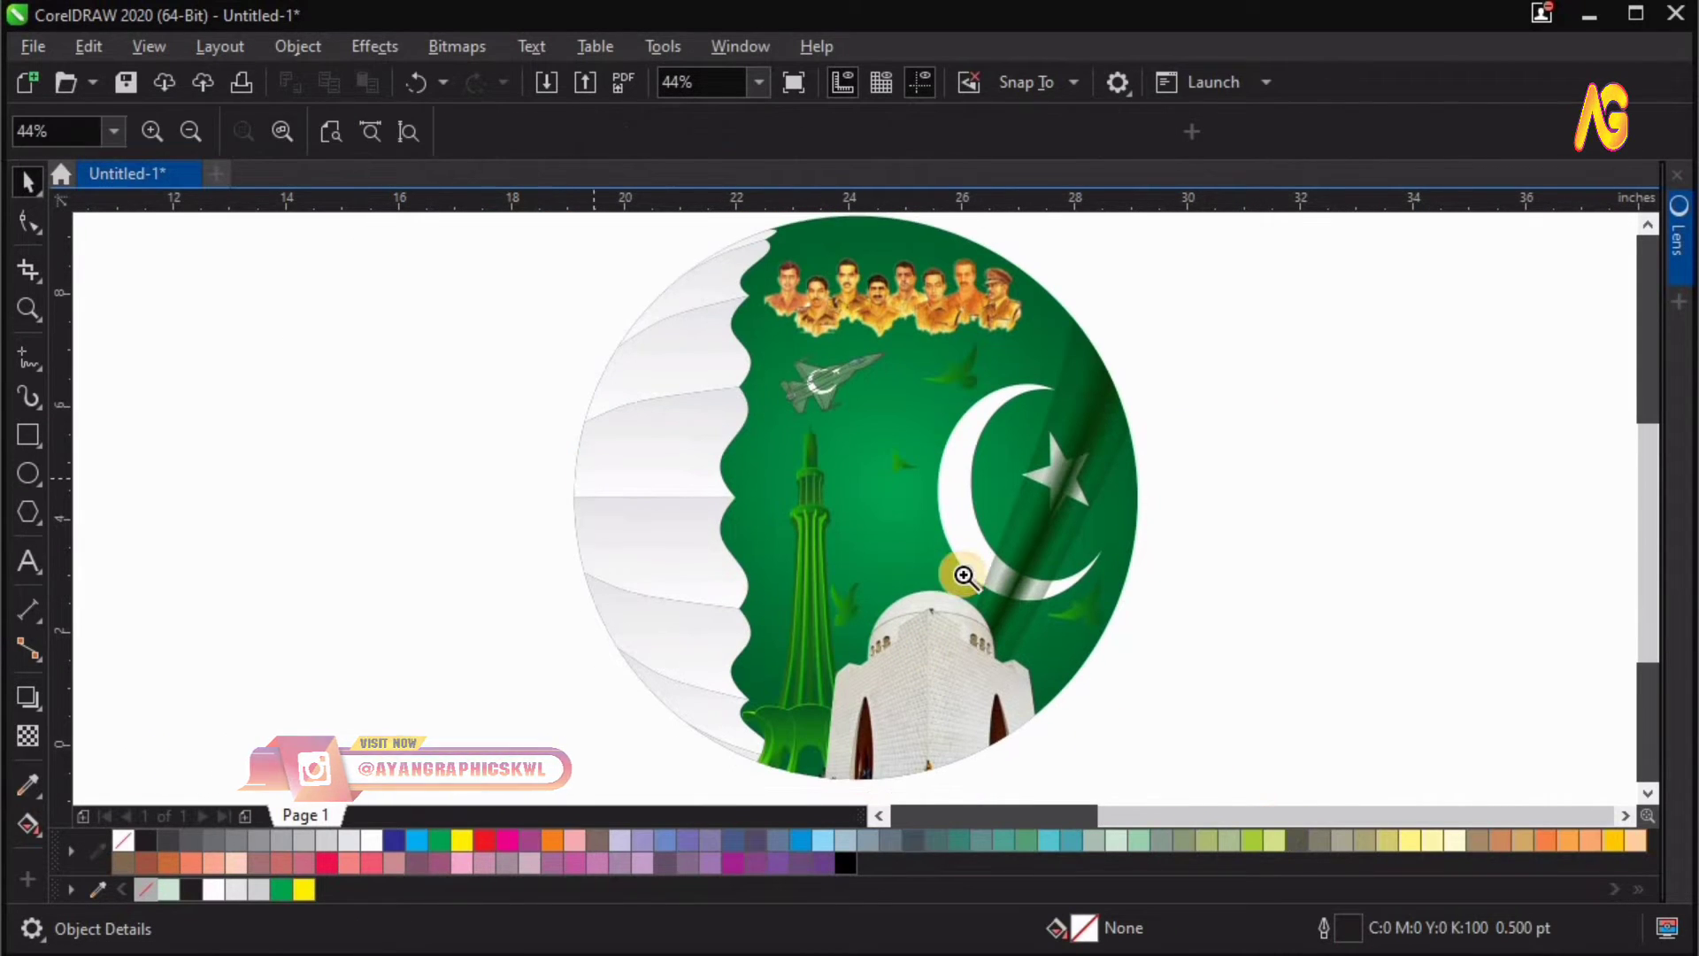
{"action": "left_click", "coordinate": [964, 576]}
{"action": "key", "text": "F3"}
{"action": "key", "text": "space"}
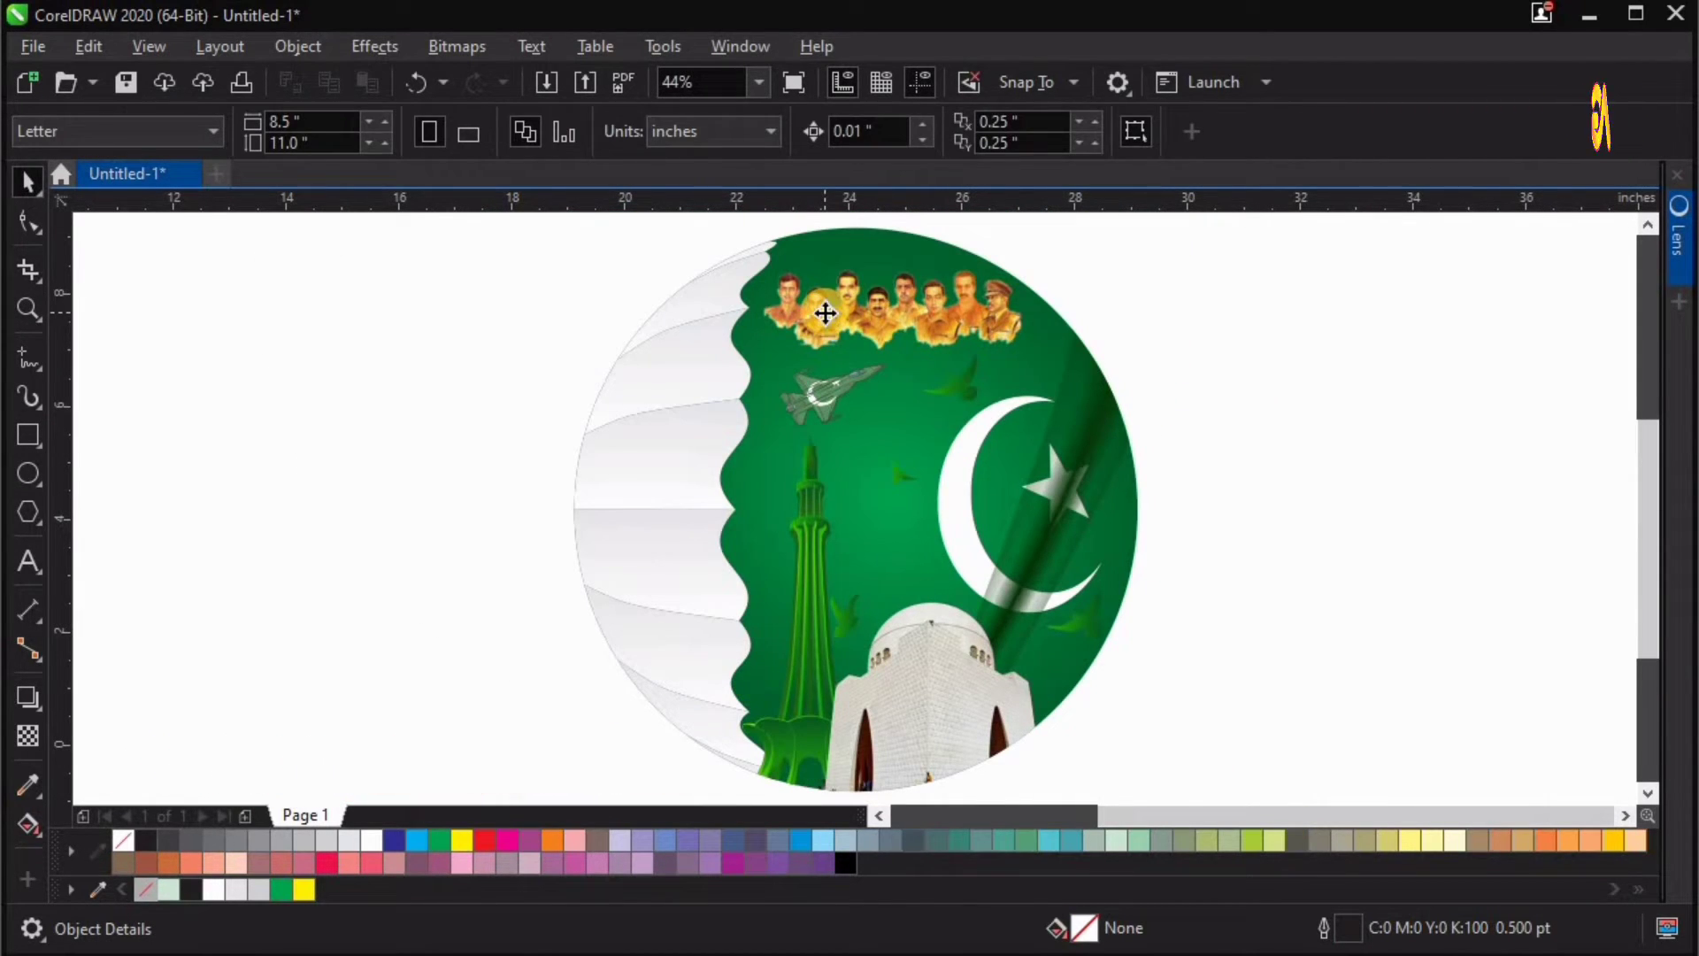
{"action": "left_click", "coordinate": [825, 313]}
{"action": "left_click", "coordinate": [30, 731]}
{"action": "left_click", "coordinate": [853, 390]}
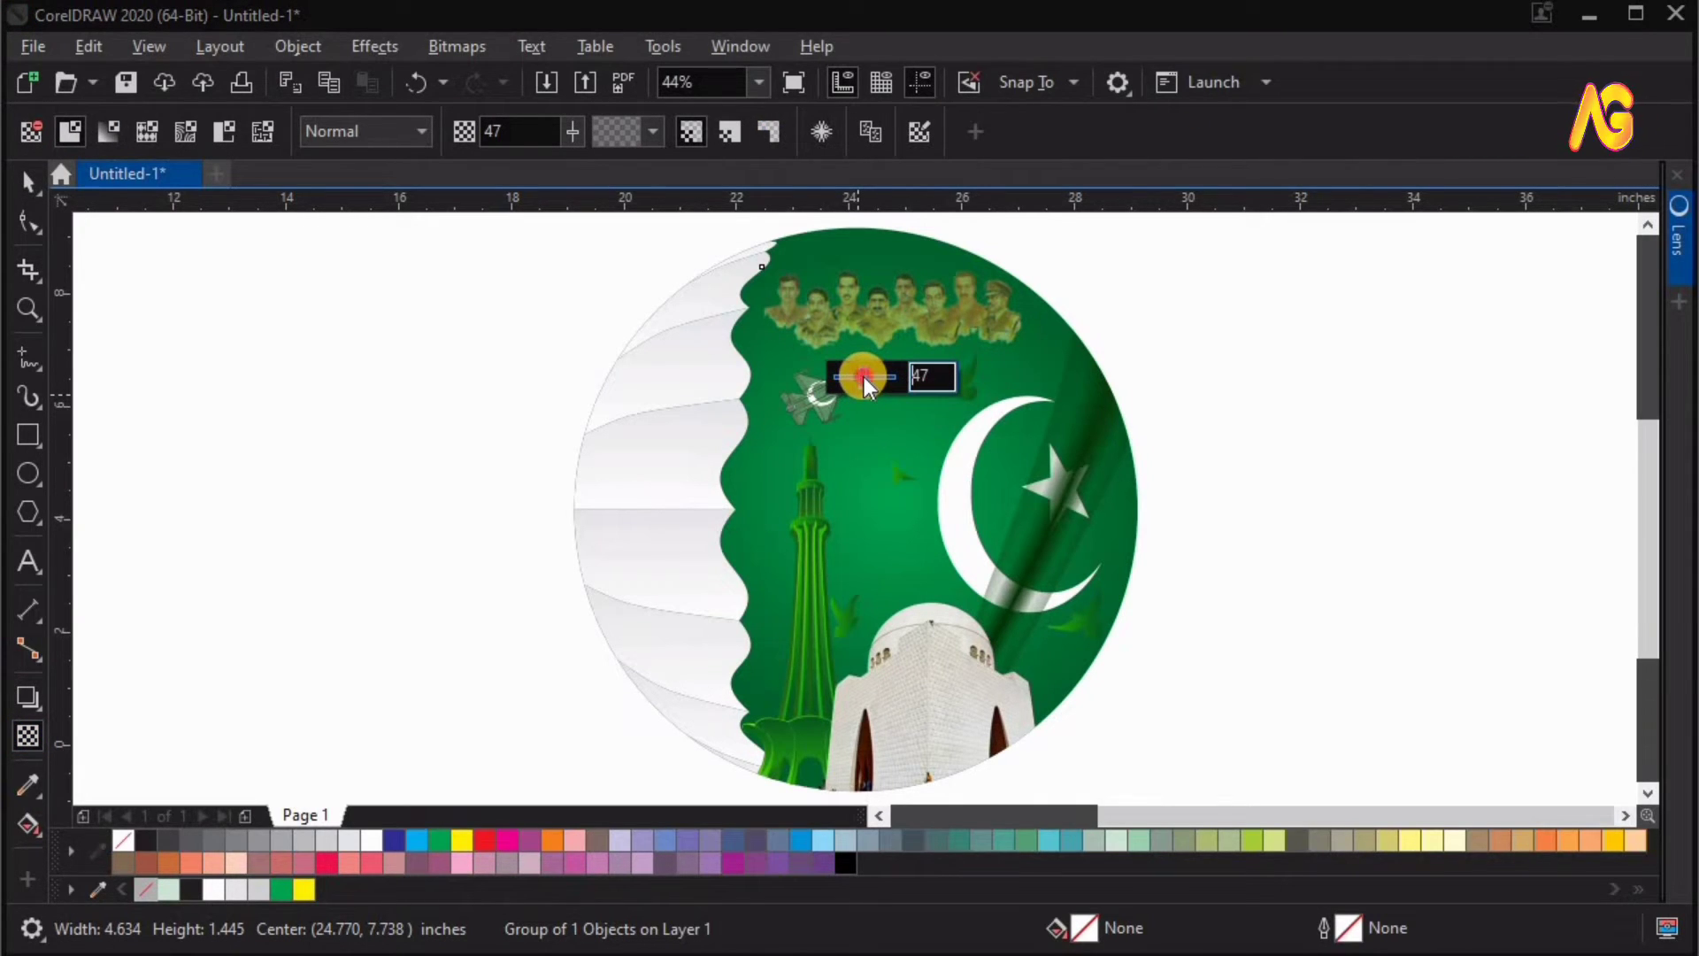
{"action": "left_click_drag", "start_coordinate": [864, 375], "coordinate": [896, 384]}
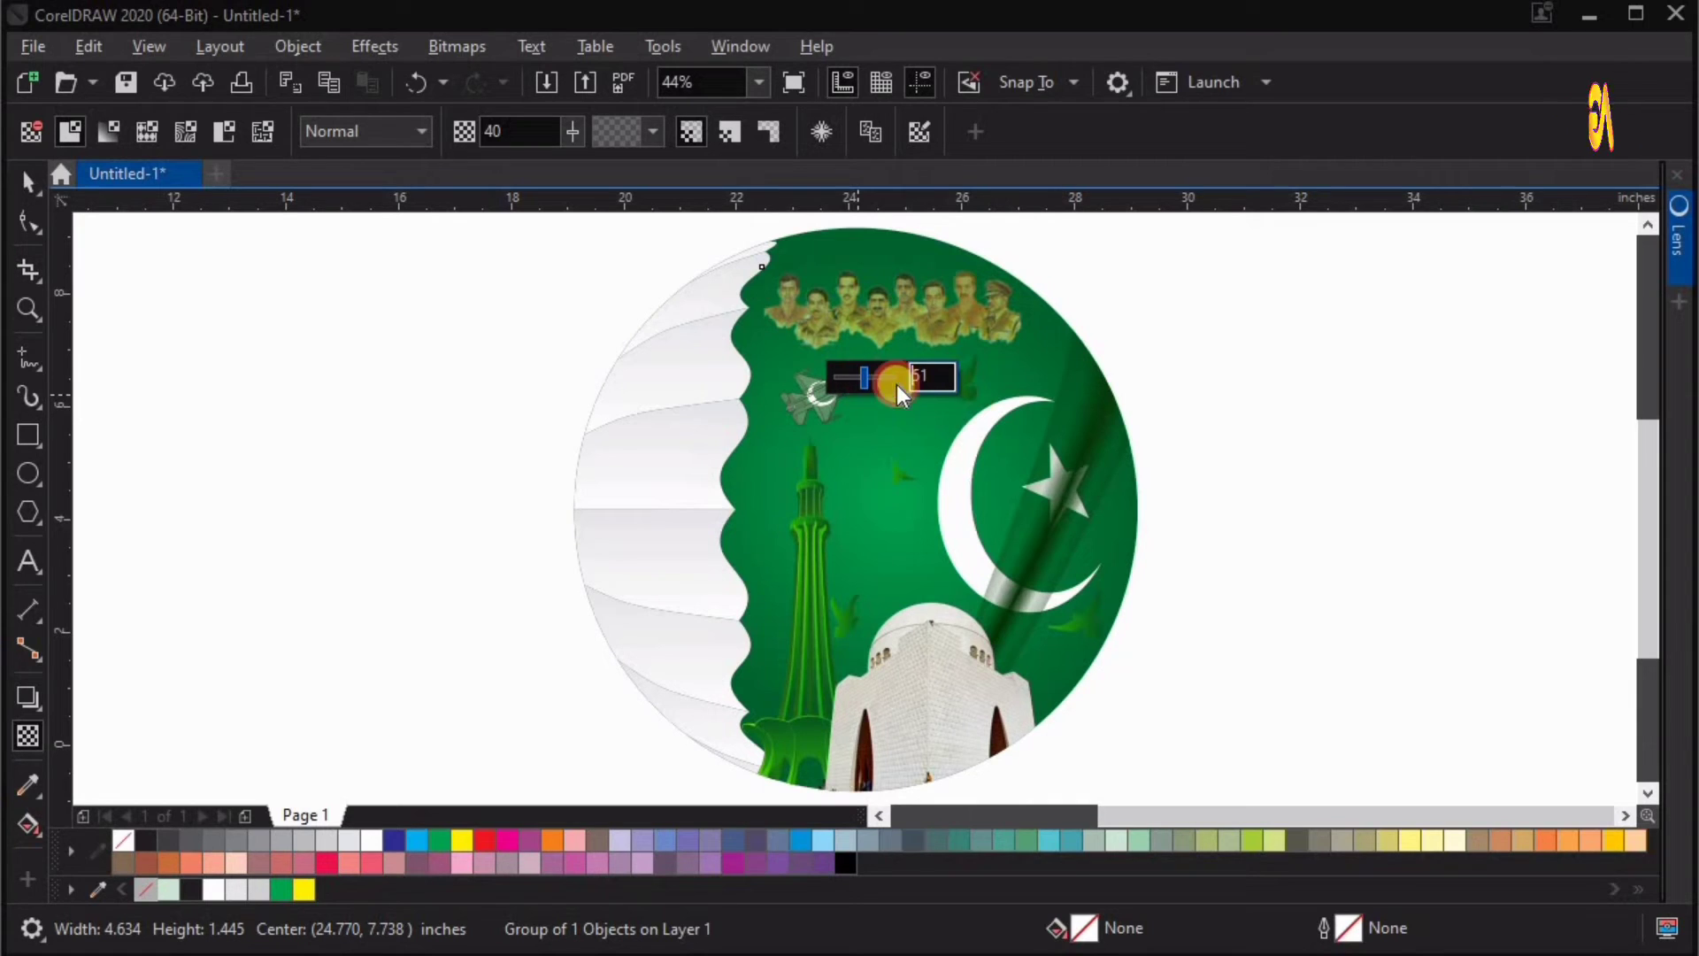
Edit the flag circle's clipped contents to give the mausoleum image a uniform transparency of 47%, and finish editing.
{"action": "key", "text": "space"}
{"action": "double_click", "coordinate": [944, 711]}
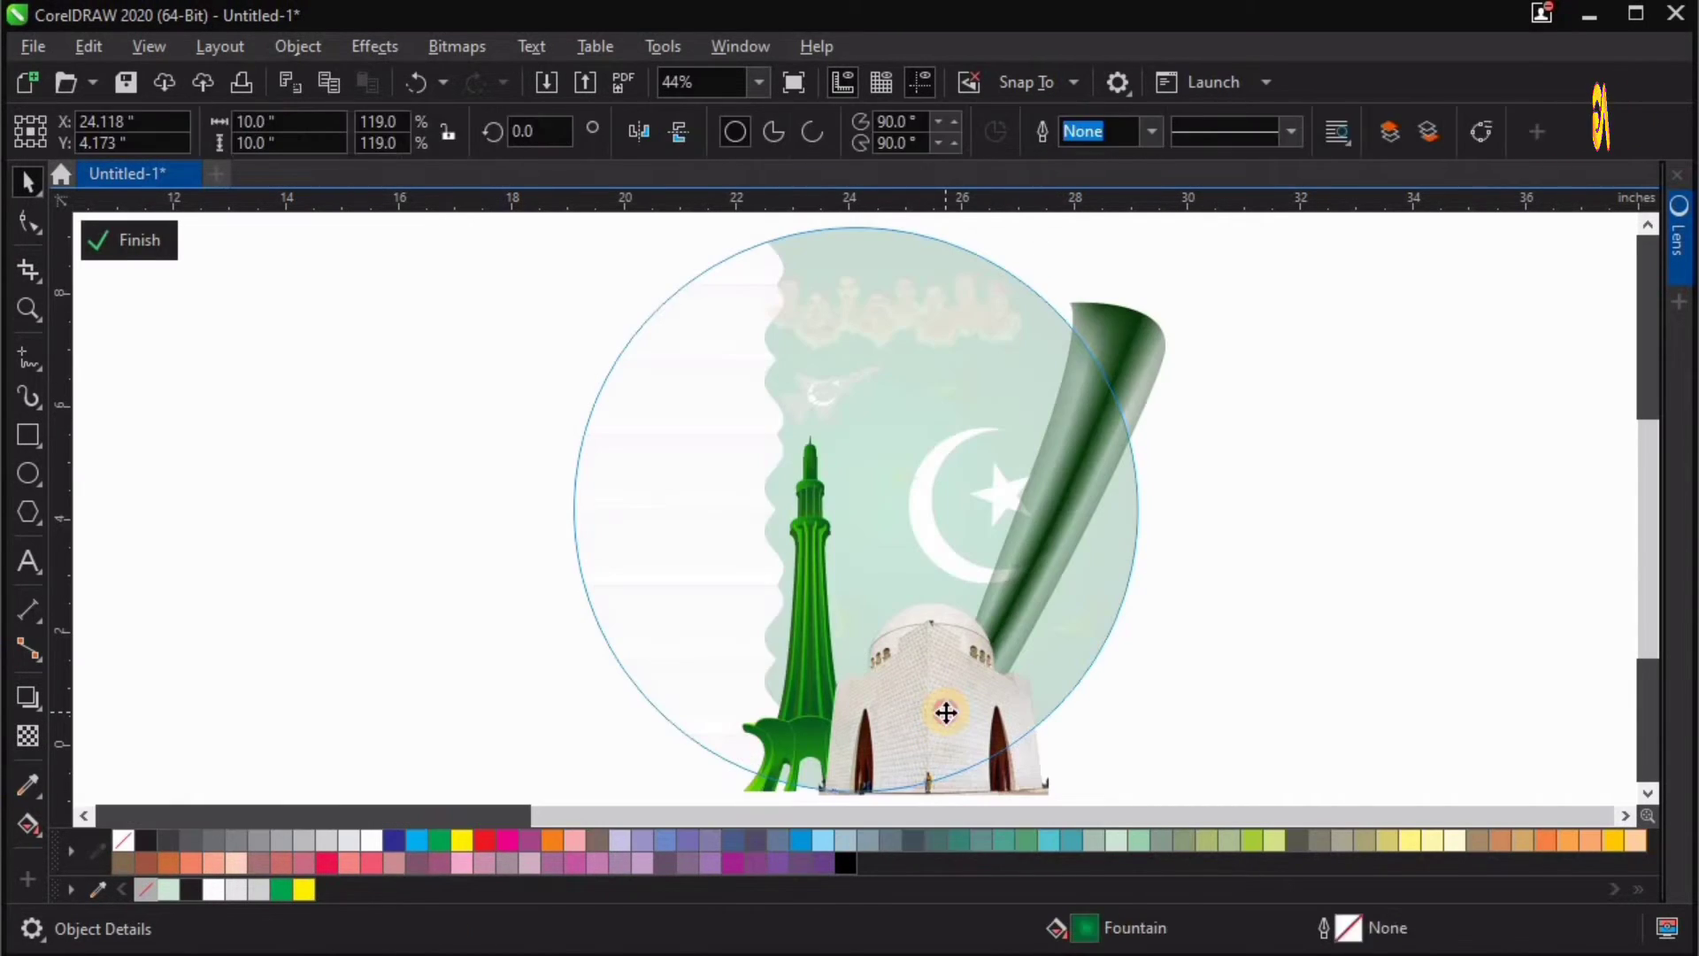
{"action": "left_click", "coordinate": [944, 710]}
{"action": "left_click", "coordinate": [792, 719], "text": "shift"}
{"action": "left_click", "coordinate": [979, 717]}
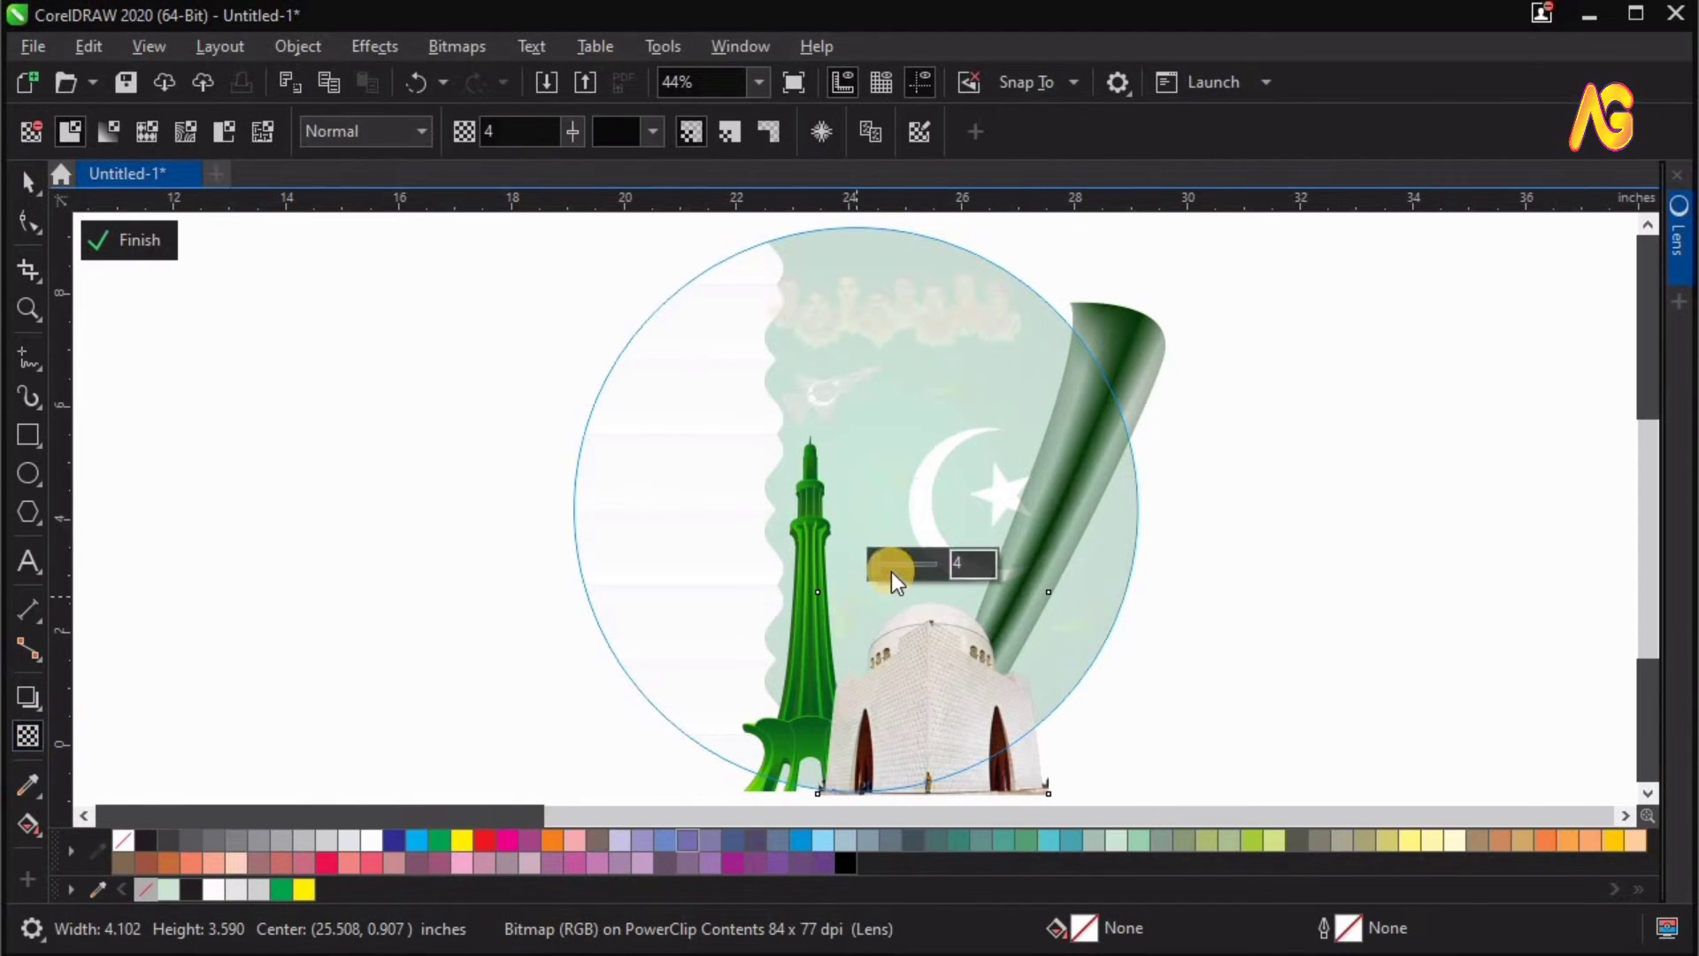
{"action": "left_click", "coordinate": [895, 565]}
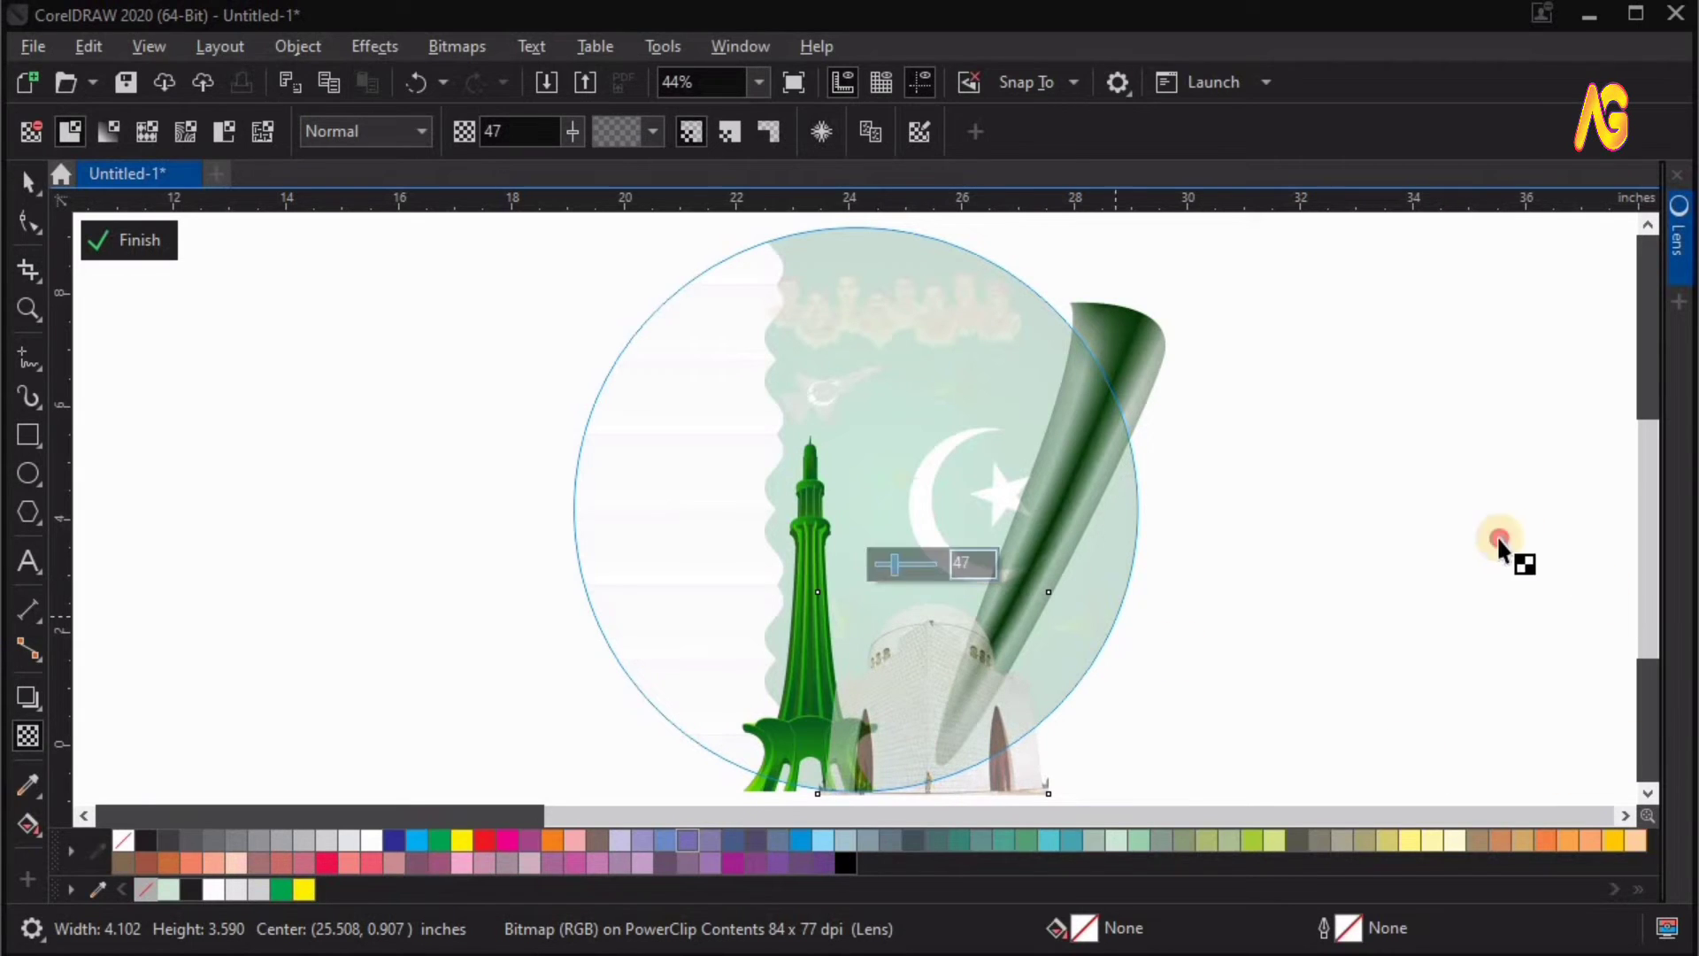
{"action": "left_click", "coordinate": [1280, 478]}
{"action": "key", "text": "space"}
{"action": "left_click", "coordinate": [1280, 478], "text": "ctrl"}
{"action": "left_click", "coordinate": [1280, 477]}
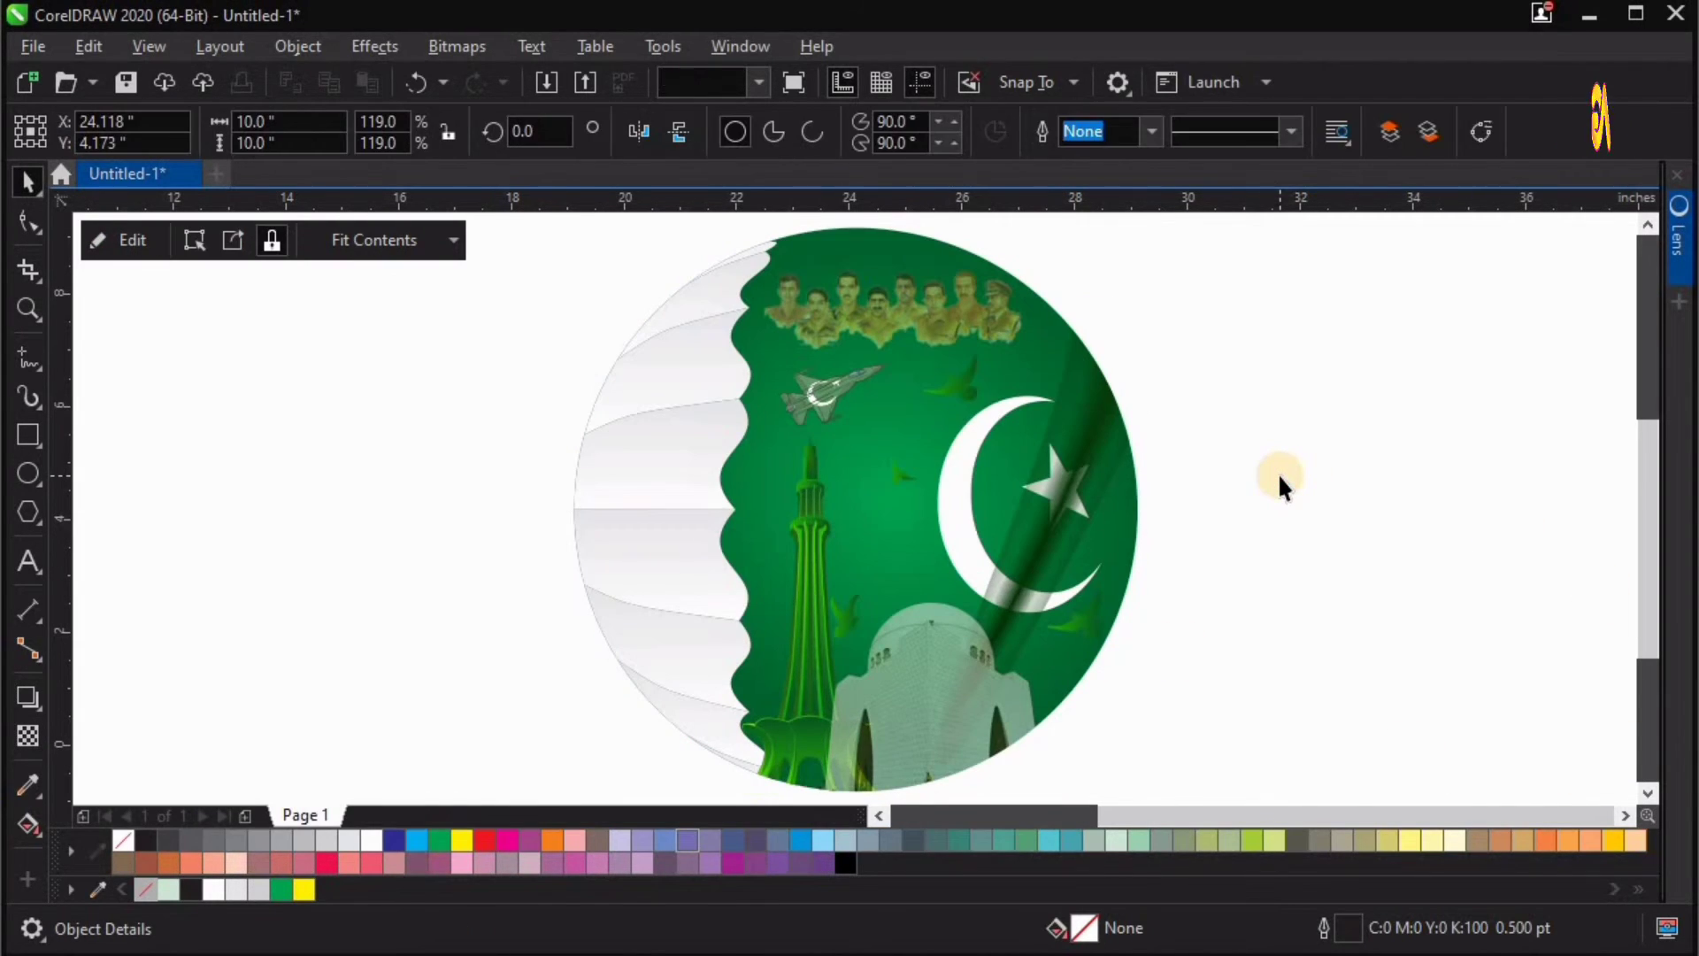
Draw a circle beside the flag sphere and set its width and height to 10 inches.
{"action": "key", "text": "F2"}
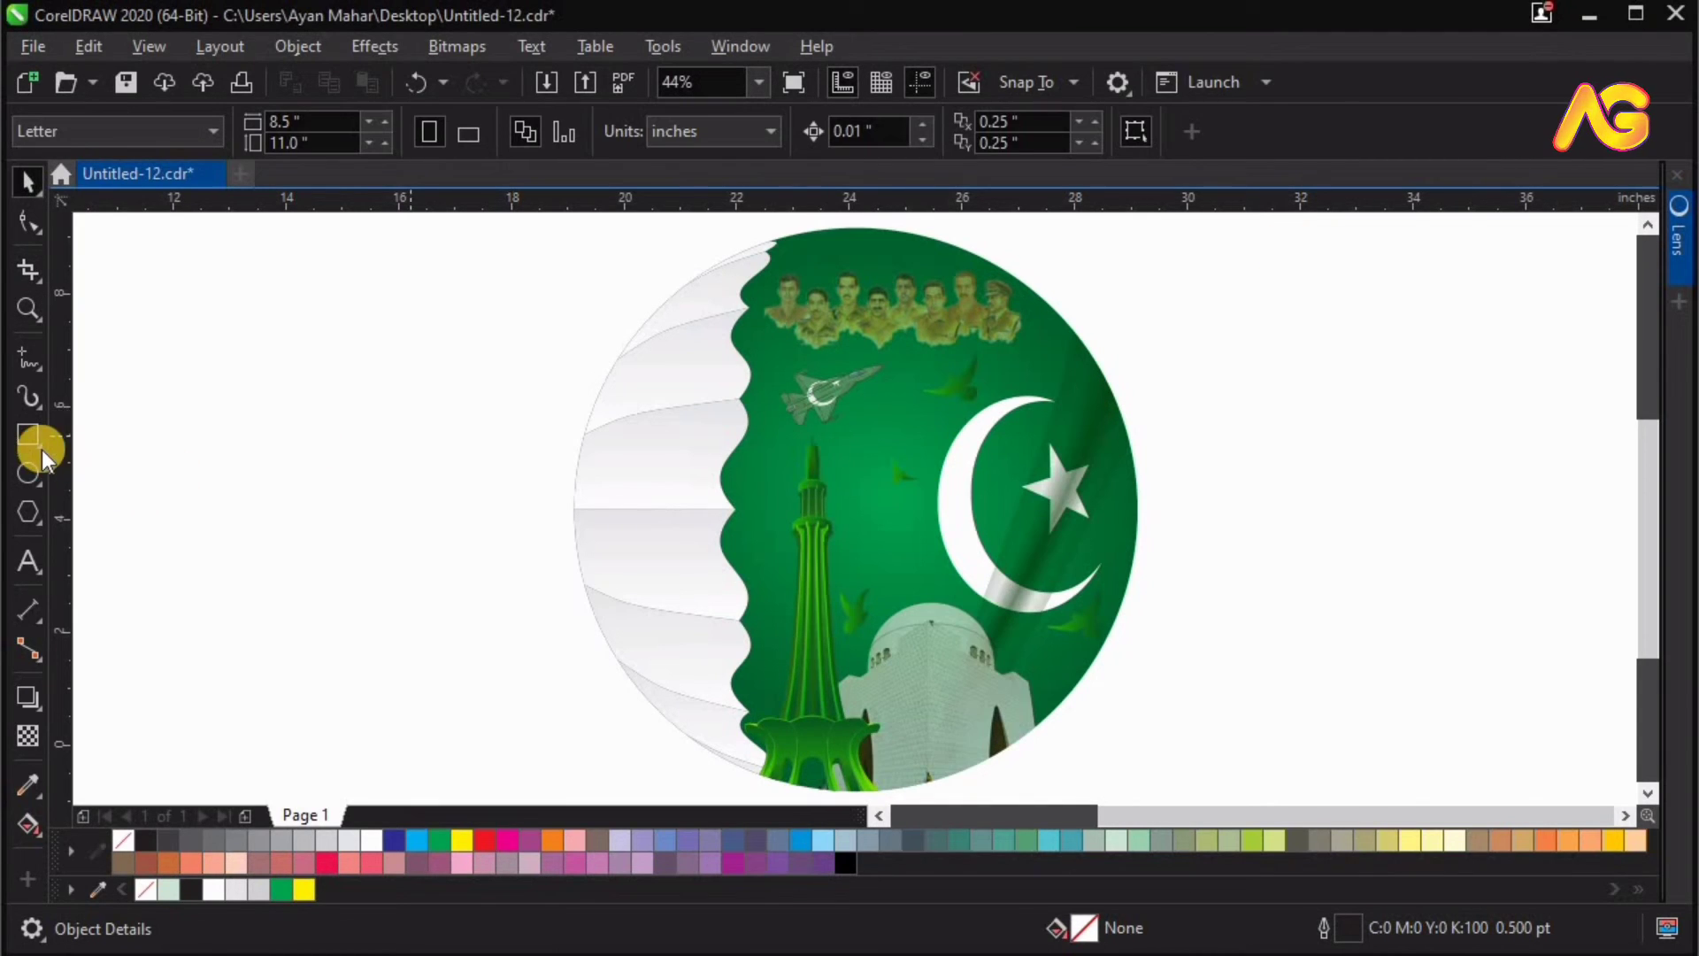
{"action": "left_click", "coordinate": [28, 474]}
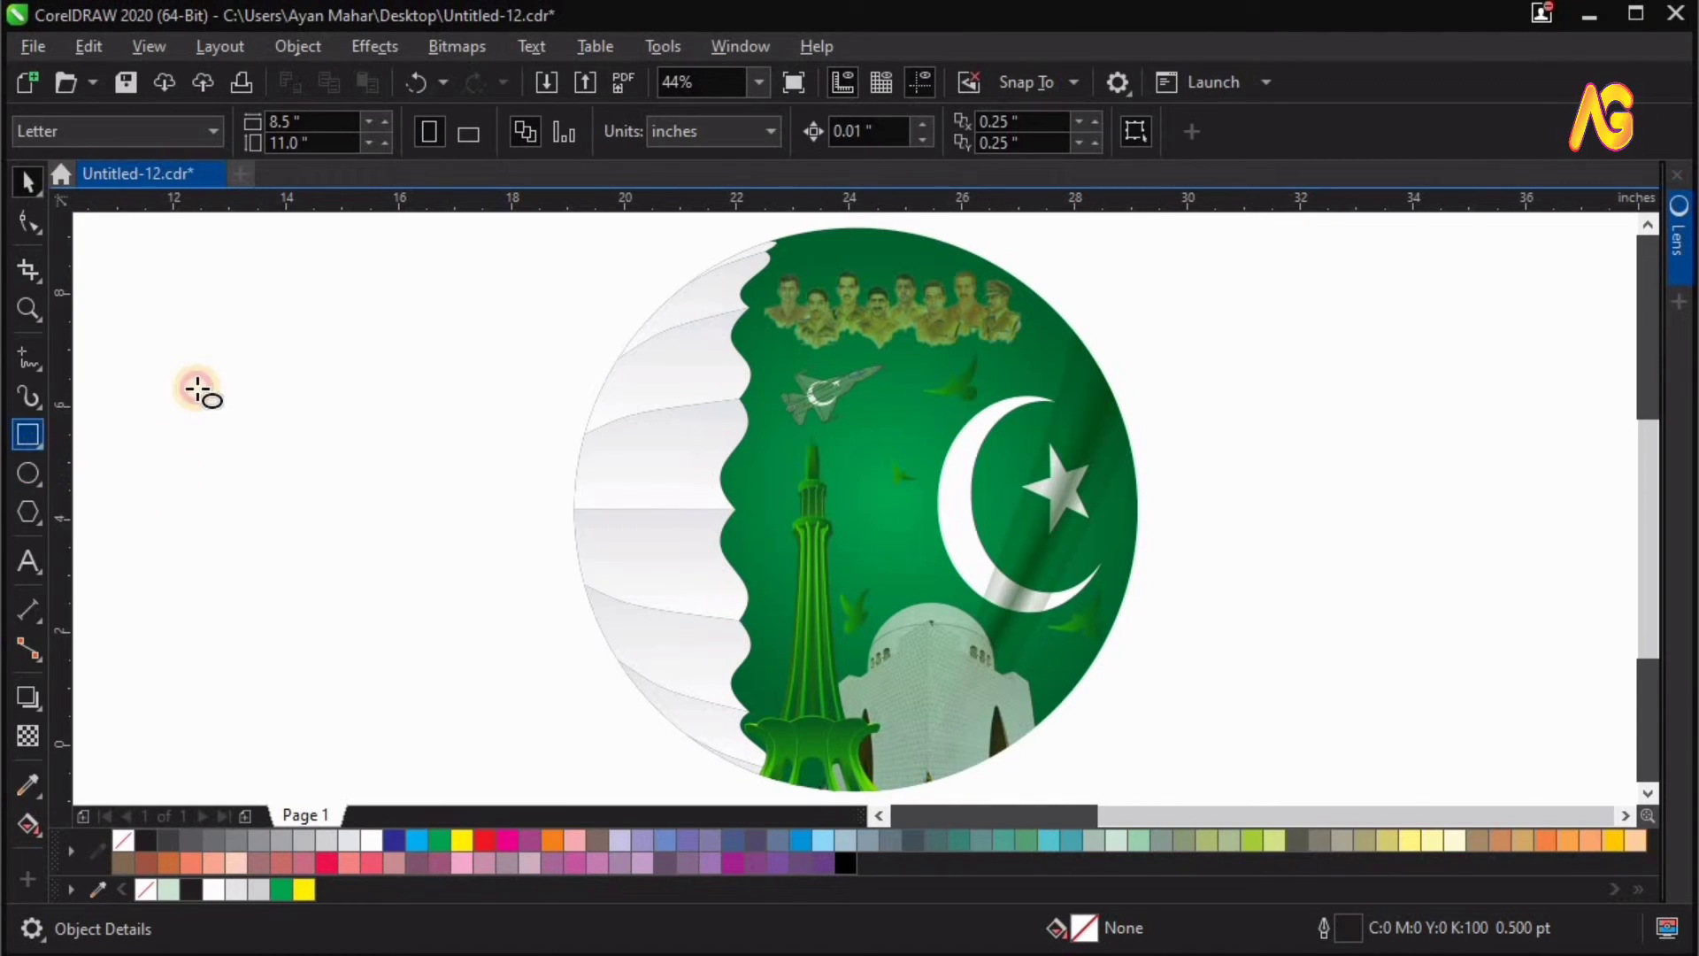
{"action": "left_click_drag", "start_coordinate": [491, 670], "coordinate": [193, 376]}
{"action": "left_click", "coordinate": [252, 133]}
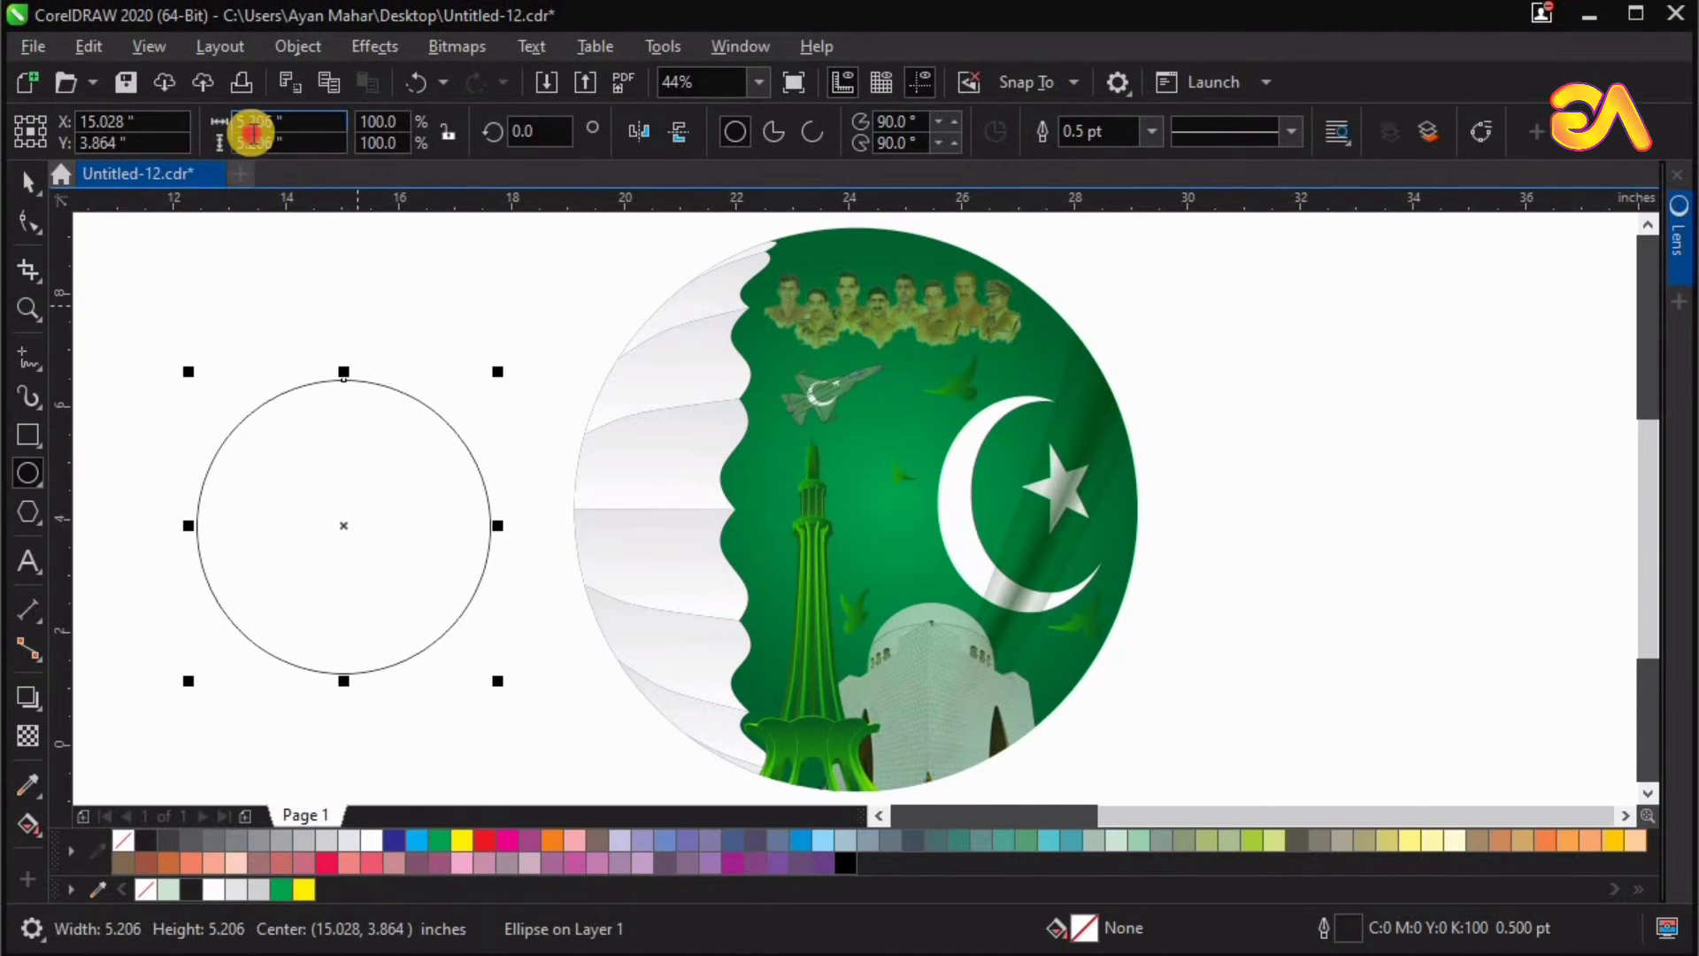
{"action": "type", "text": "10"}
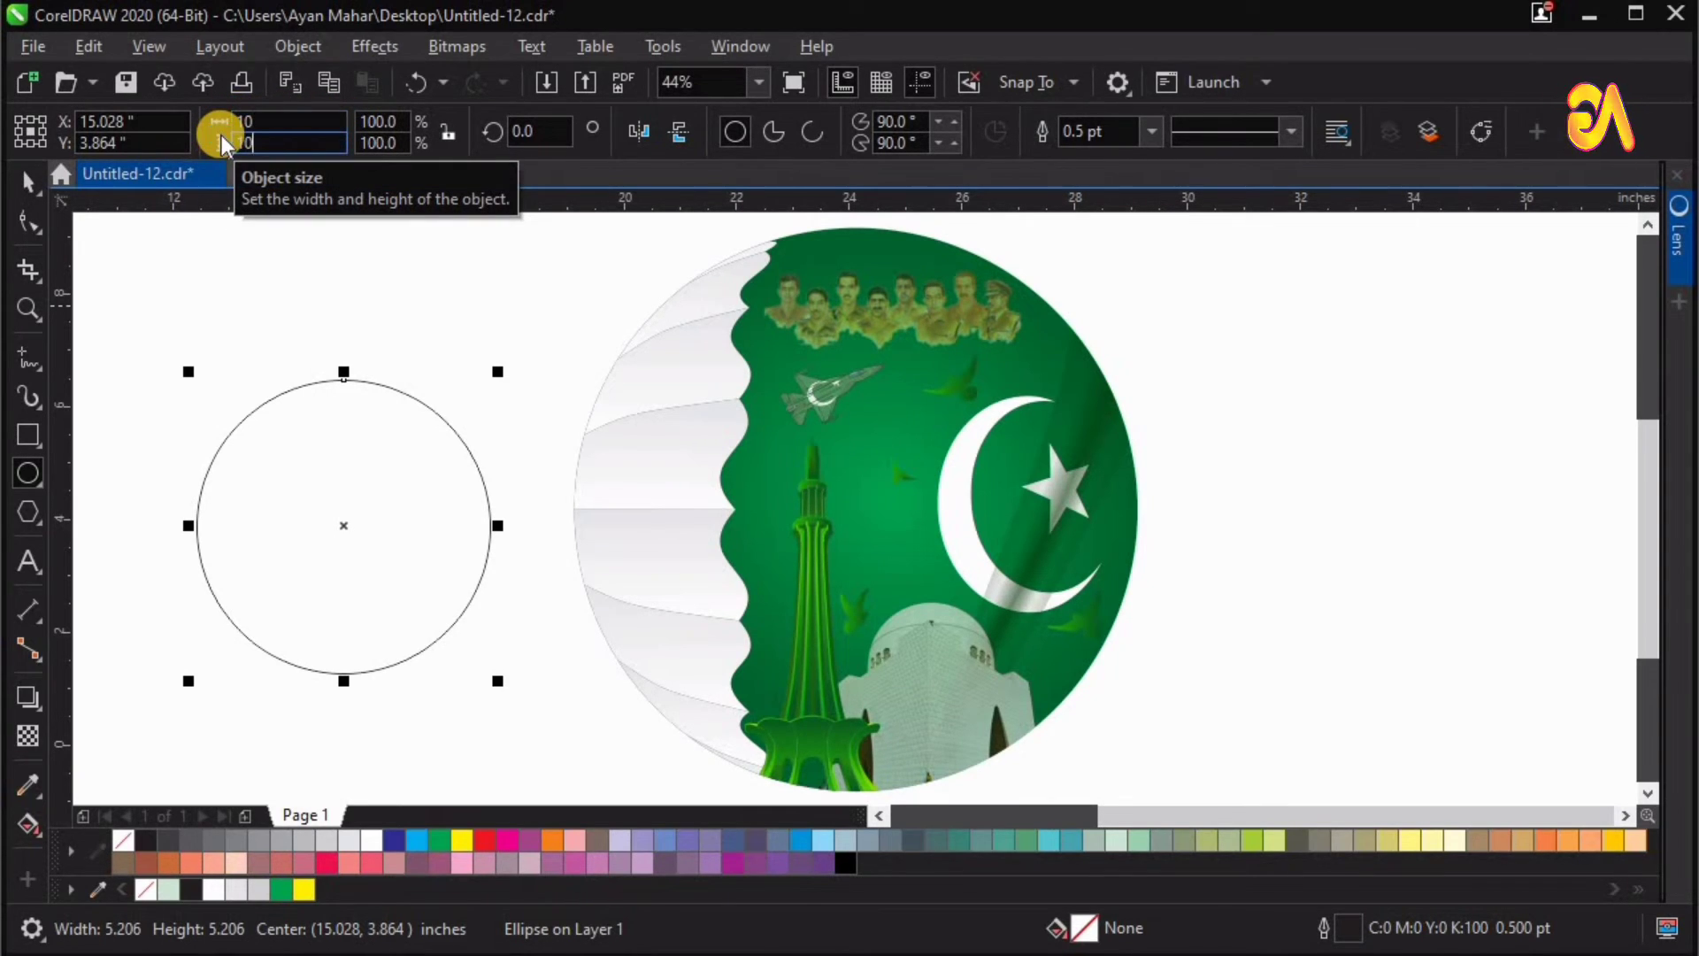
{"action": "key", "text": "Return"}
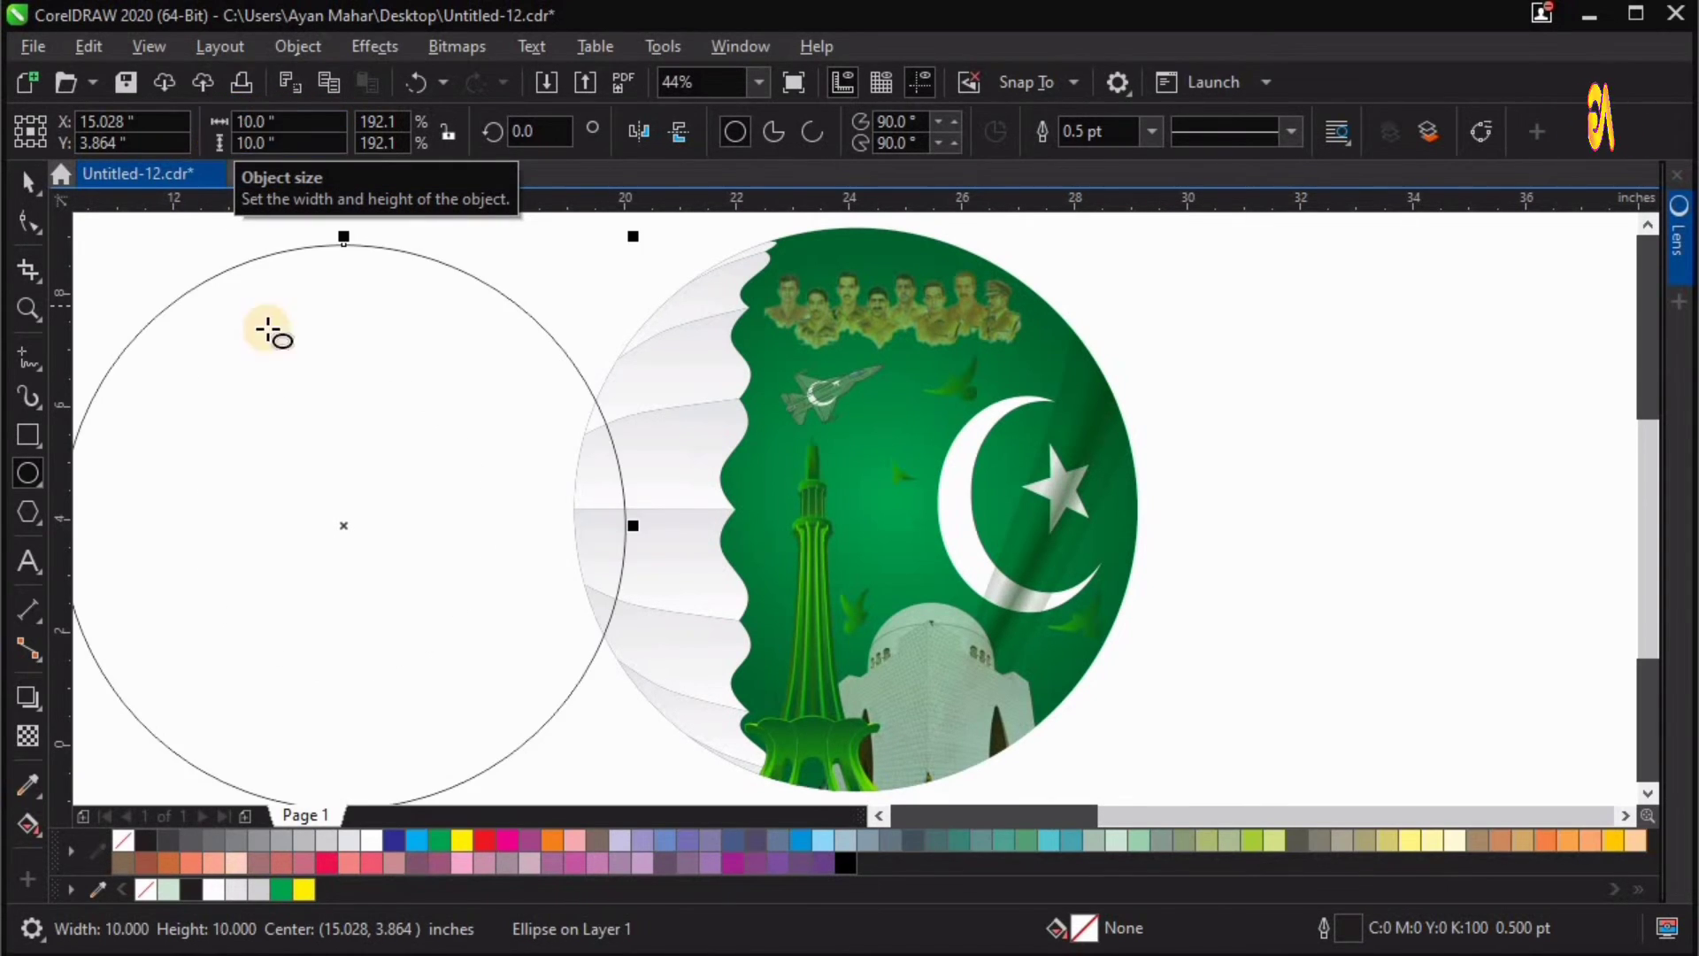
Apply a Multiply inner shadow with 50 opacity and 15 feathering to the empty circle and remove its outline.
{"action": "scroll", "coordinate": [496, 469], "scroll_direction": "down", "scroll_amount": 2}
{"action": "key", "text": "F2"}
{"action": "left_click_drag", "start_coordinate": [205, 294], "coordinate": [911, 770]}
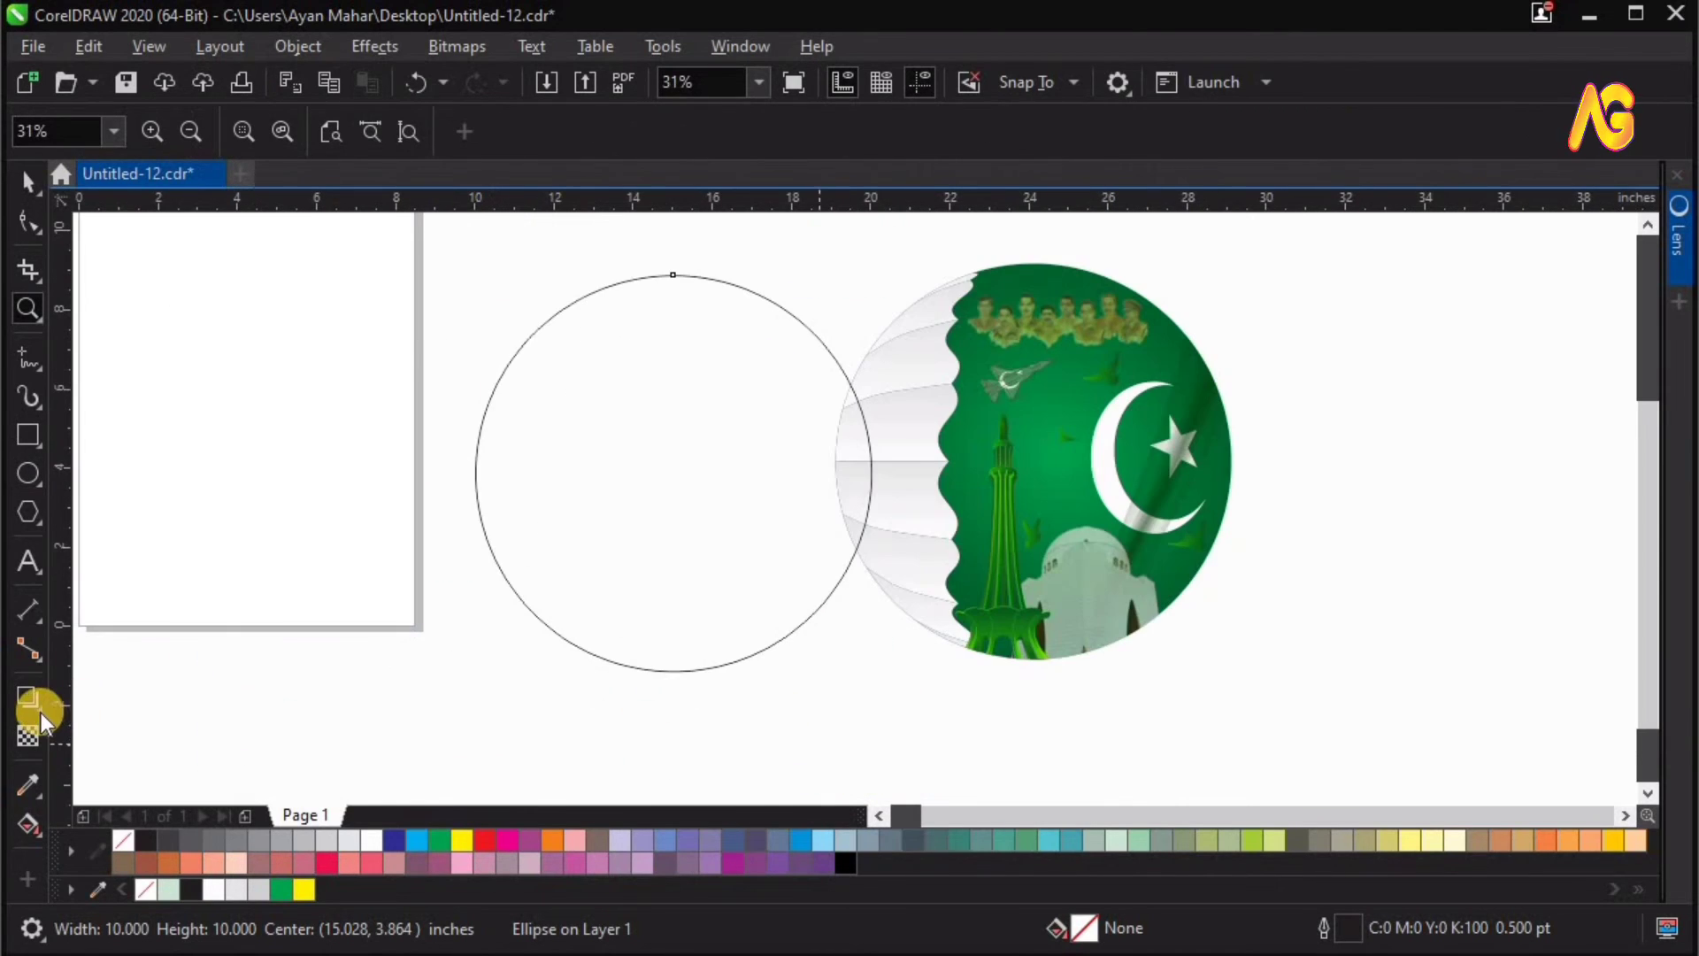
{"action": "left_click", "coordinate": [32, 701]}
{"action": "left_click", "coordinate": [300, 131]}
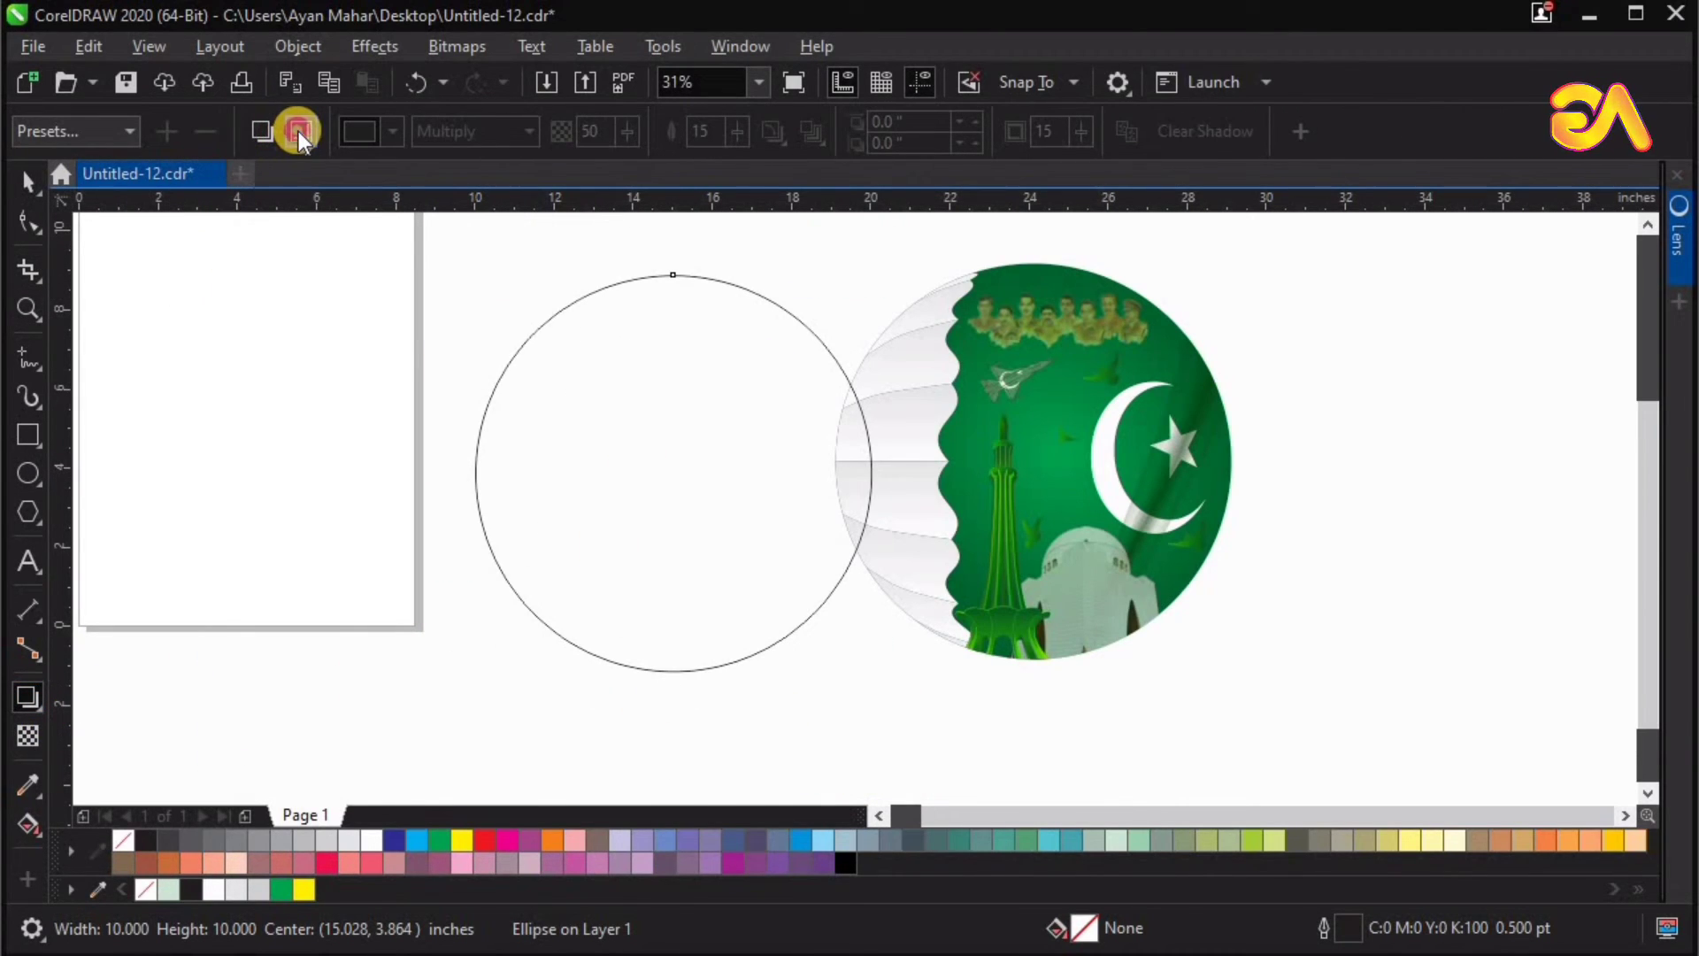
{"action": "left_click_drag", "start_coordinate": [850, 397], "coordinate": [872, 390]}
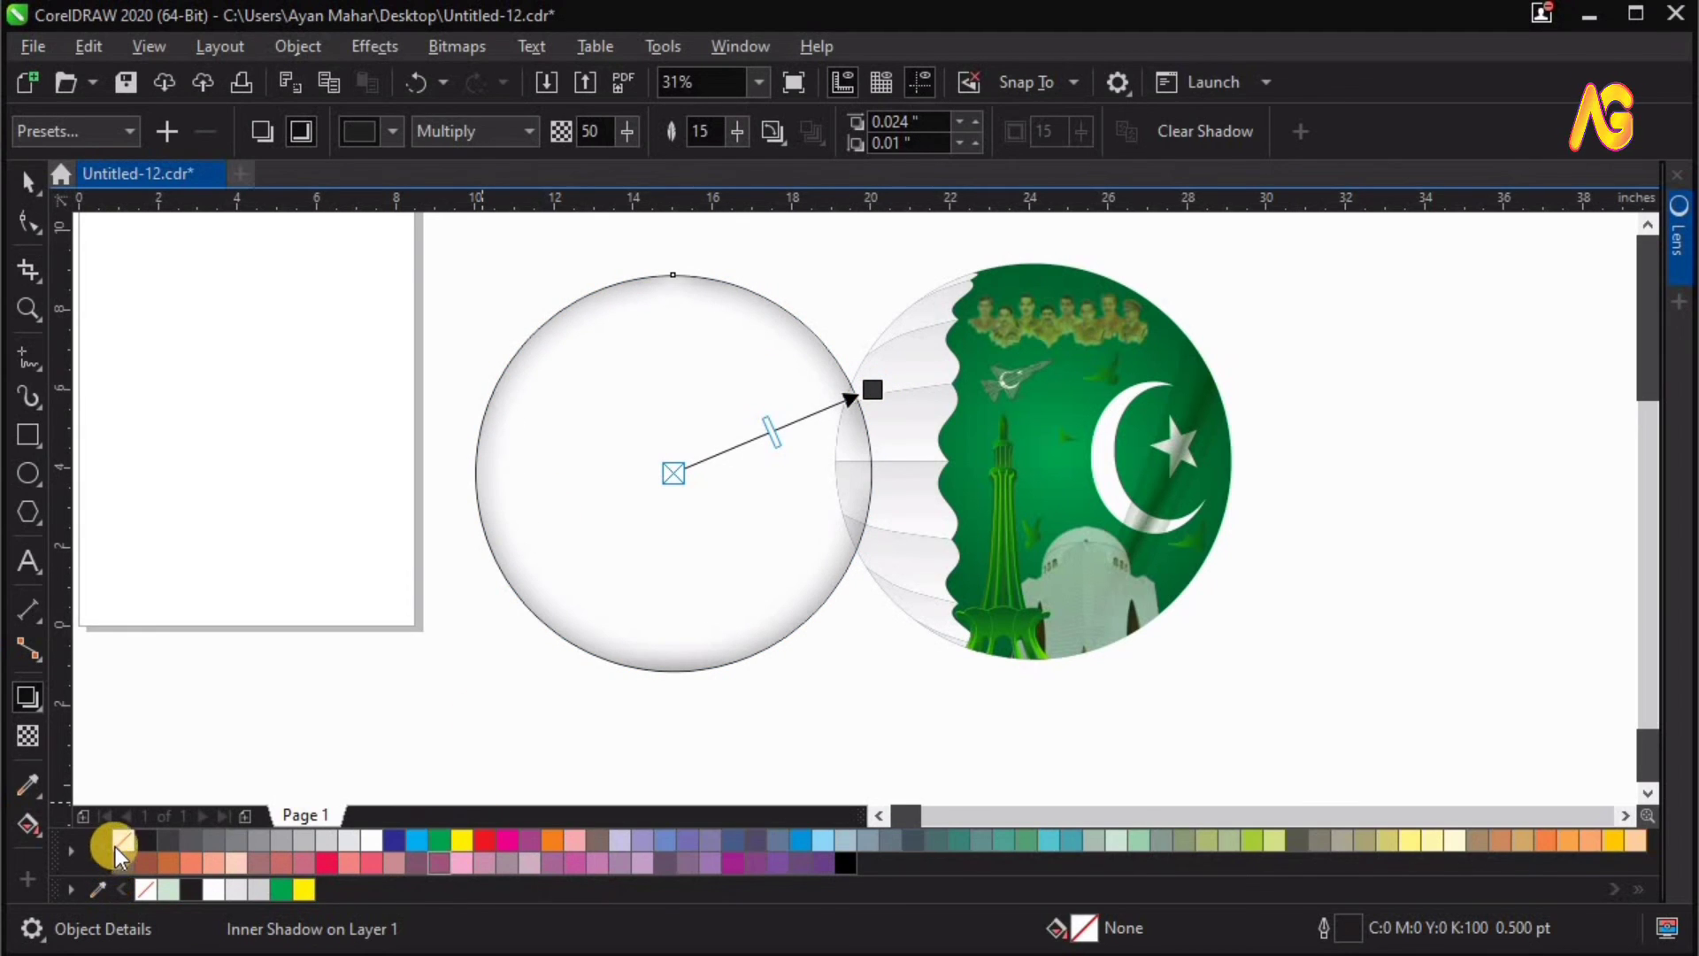
{"action": "right_click", "coordinate": [116, 836]}
{"action": "key", "text": "space"}
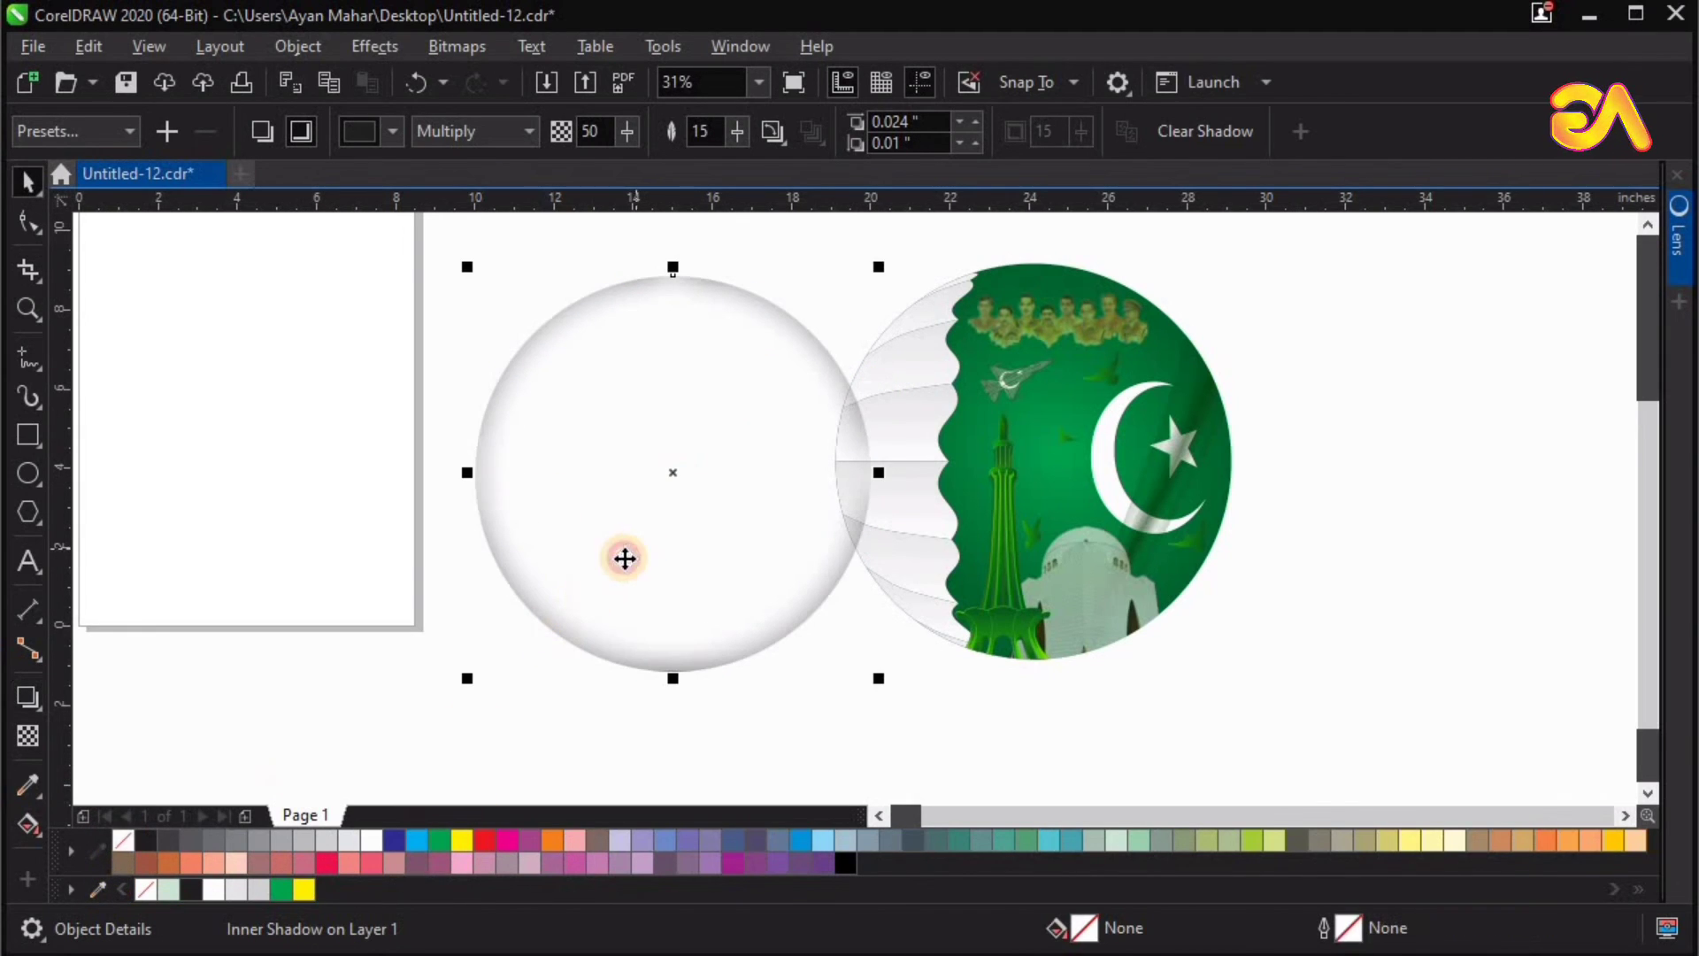
Move the shadowed circle onto the flag sphere and align their centers horizontally and vertically.
{"action": "left_click_drag", "start_coordinate": [841, 555], "coordinate": [1075, 556]}
{"action": "left_click", "coordinate": [1196, 505], "text": "shift"}
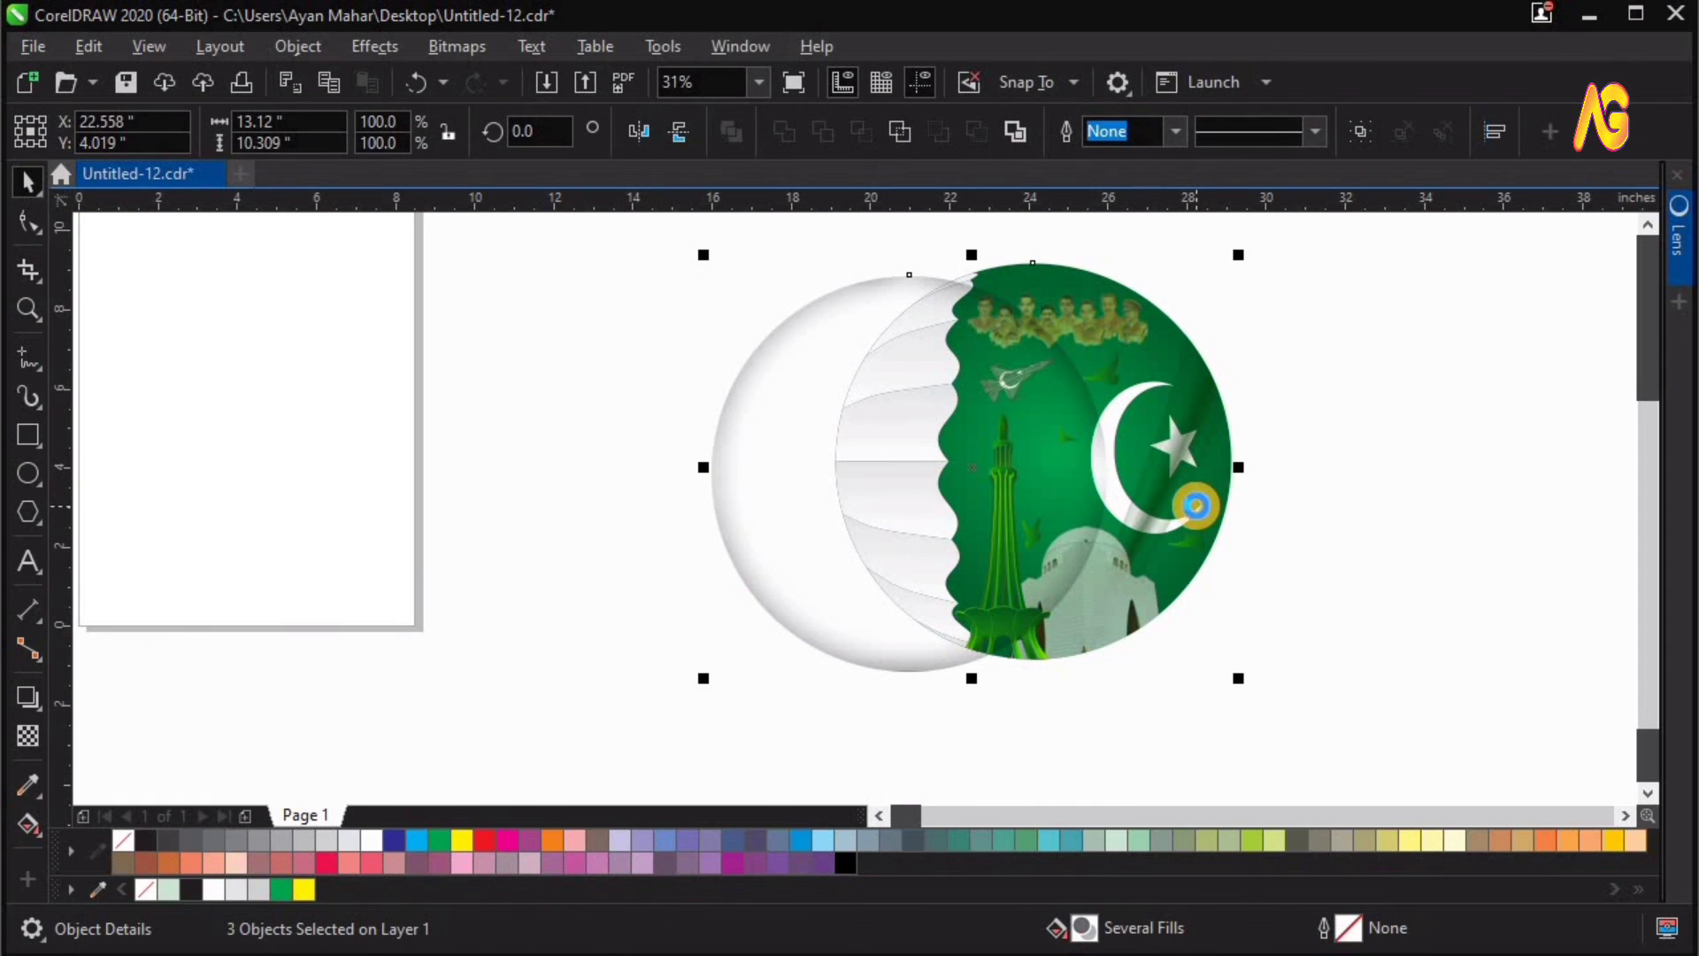
{"action": "key", "text": "c"}
{"action": "key", "text": "e"}
{"action": "left_click", "coordinate": [1398, 541]}
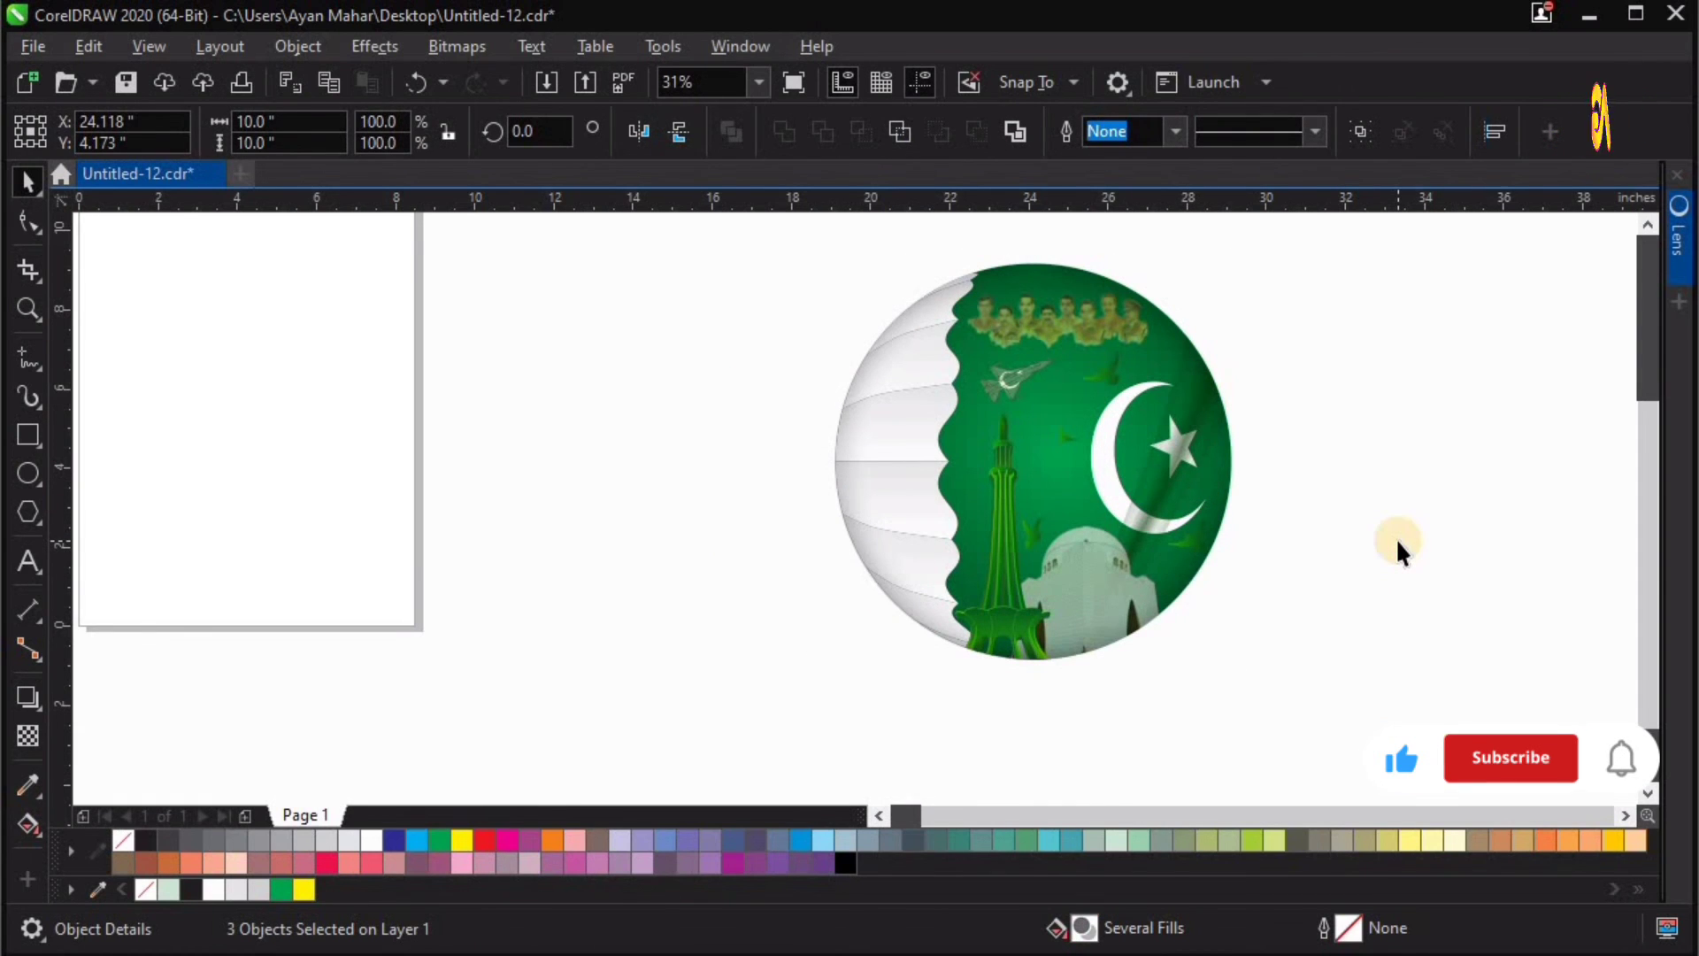
{"action": "key", "text": "F4"}
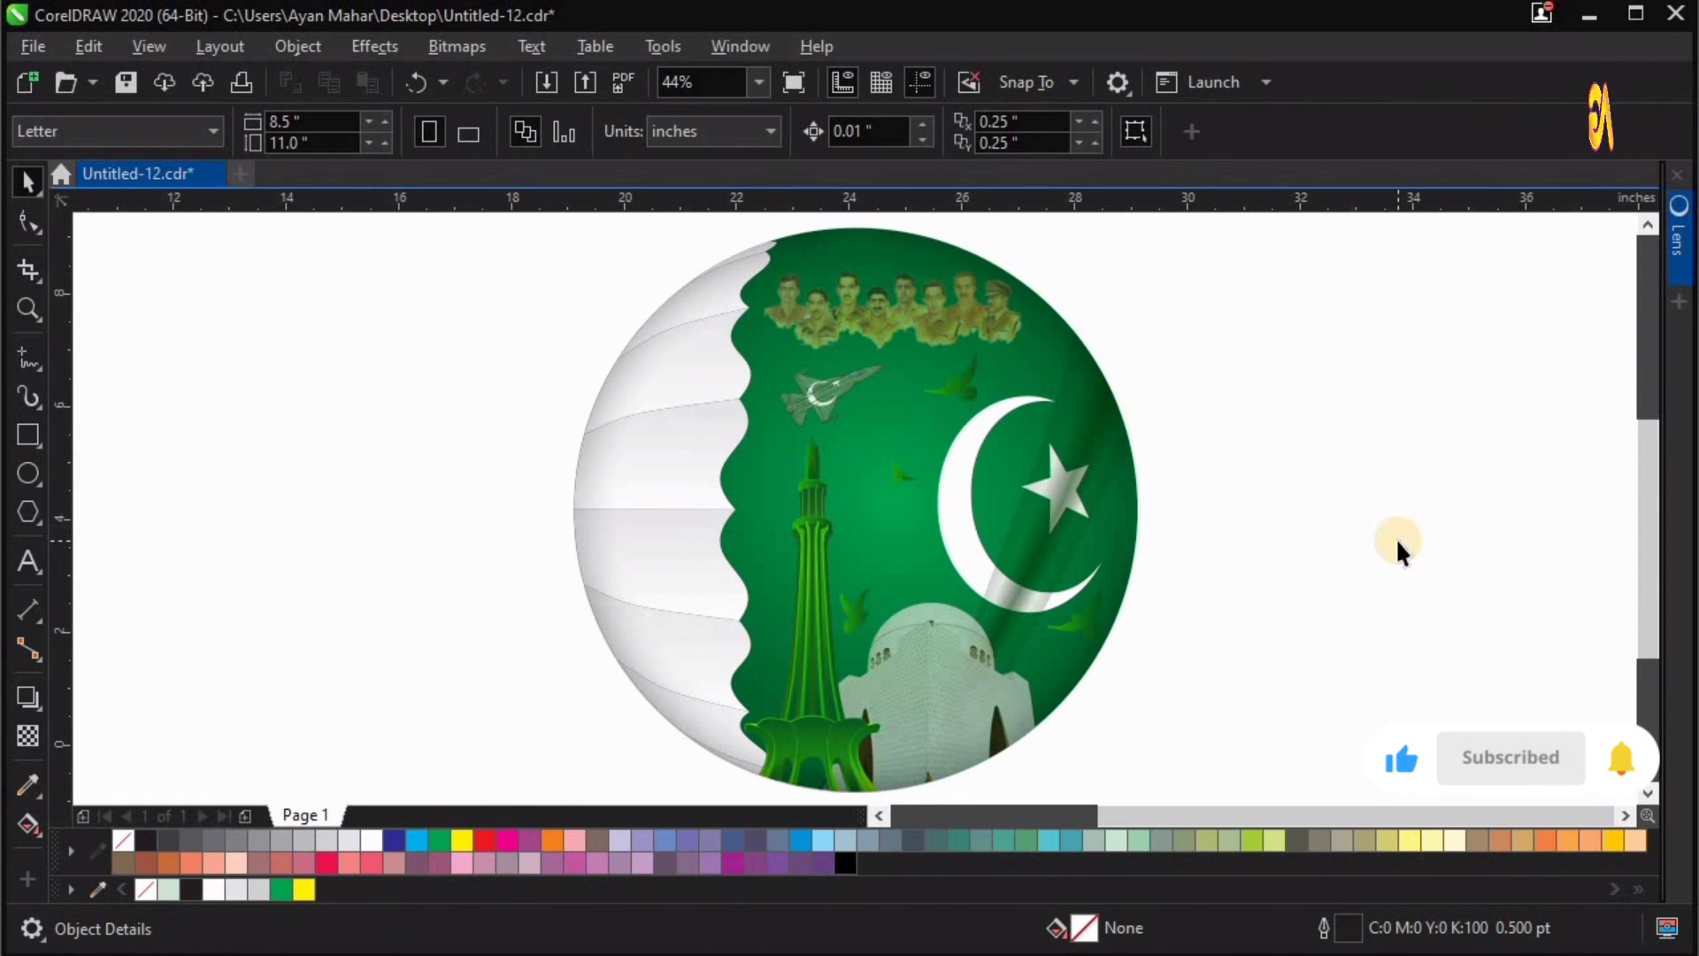